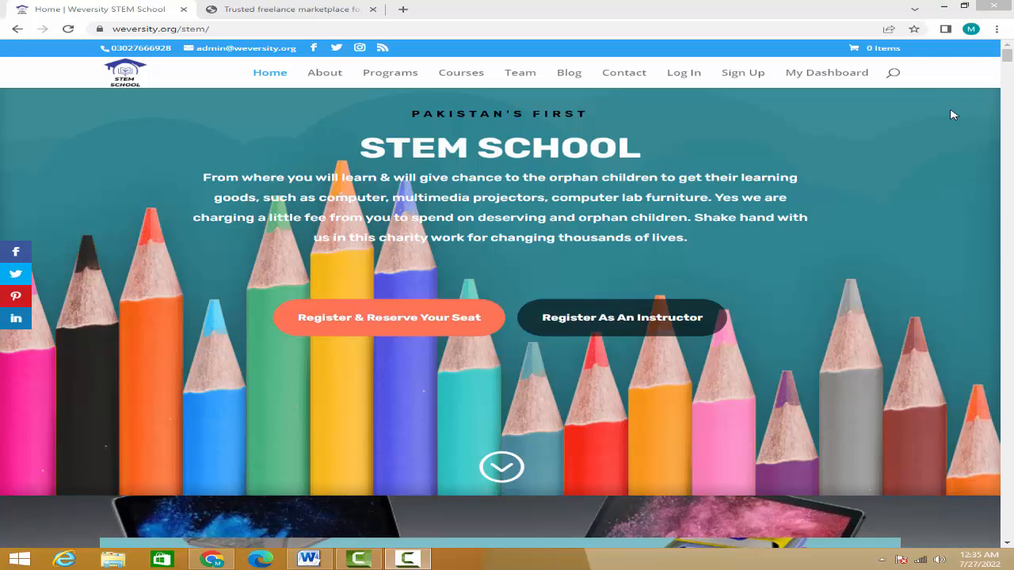
Look through the Weversity STEM School home page from the banner down to the parent testimonials and back.
click(1004, 59)
mouse_move(1007, 62)
mouse_down()
mouse_move(1007, 88)
mouse_move(1007, 60)
mouse_up()
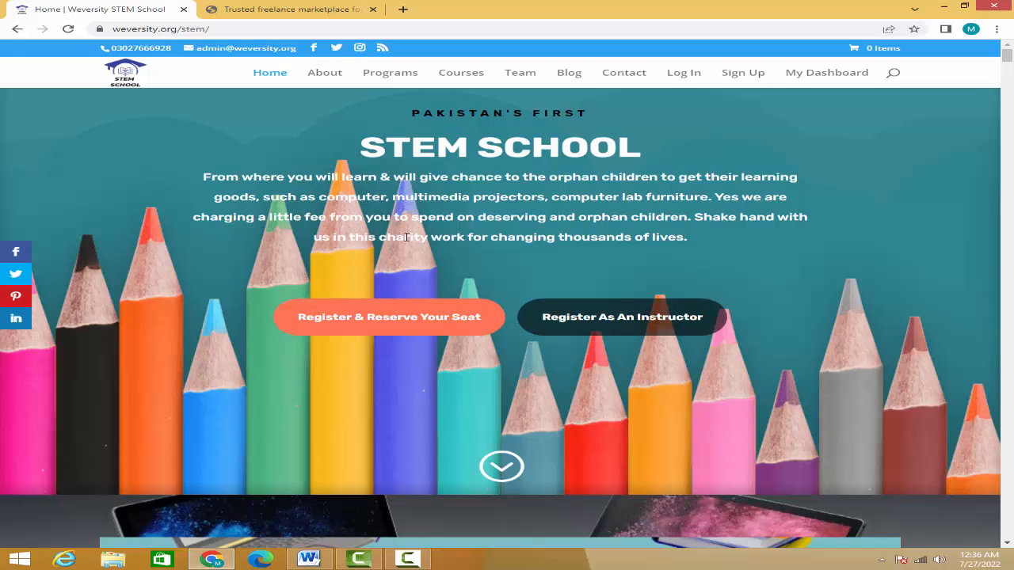
scroll(272, 332, down, 3)
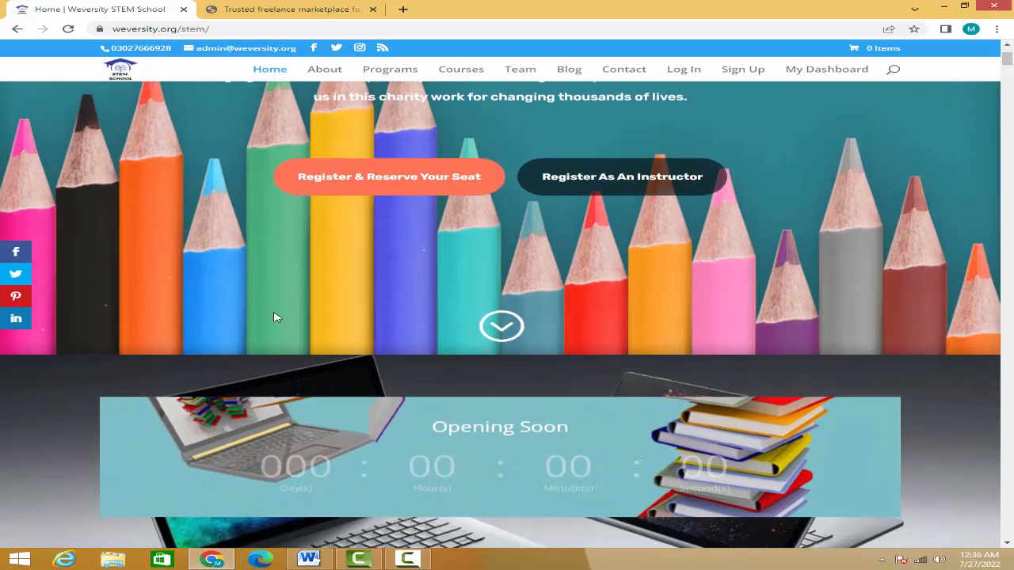
scroll(275, 317, down, 1)
scroll(275, 317, down, 2)
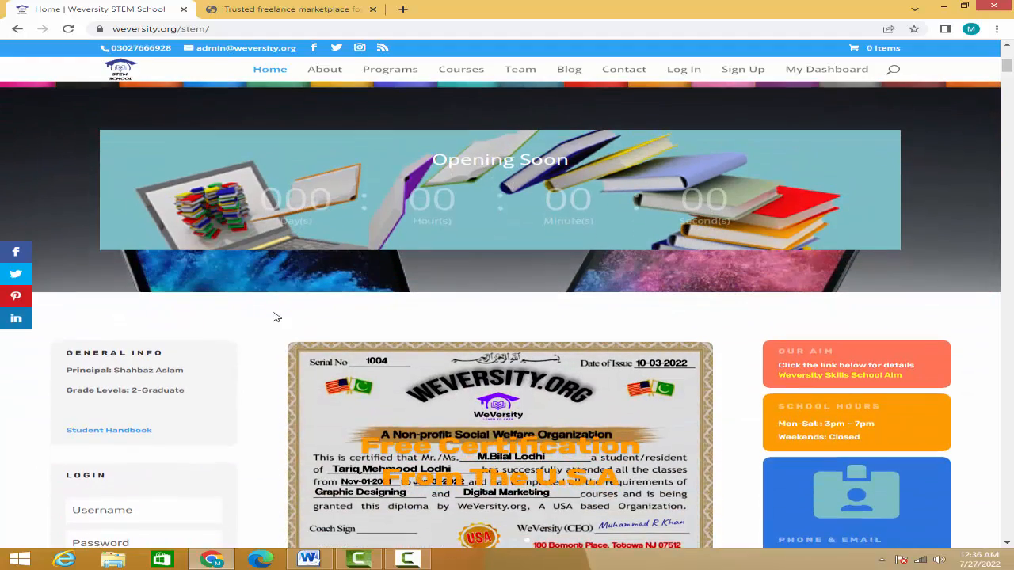
scroll(272, 317, down, 4)
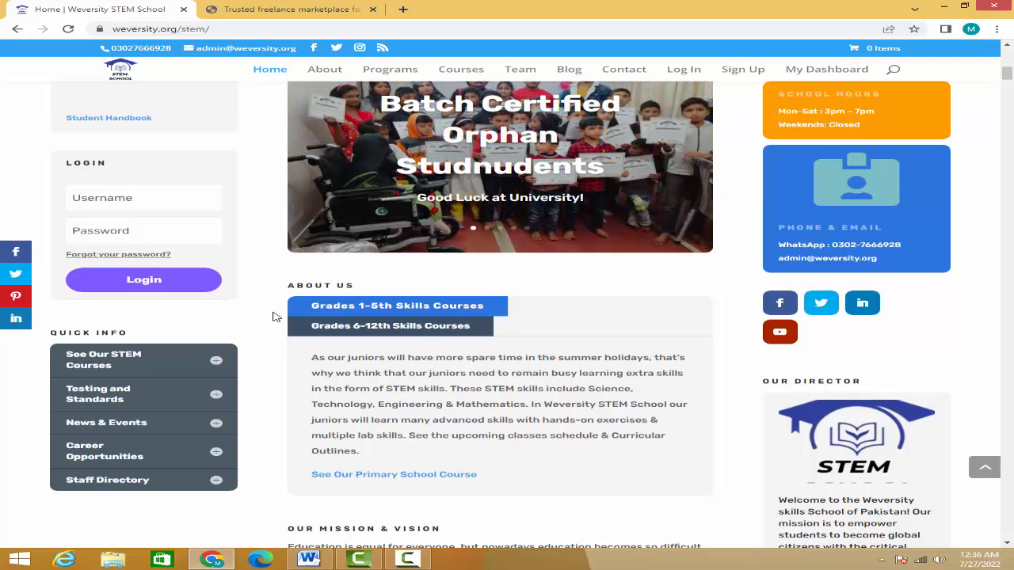
scroll(272, 317, down, 1)
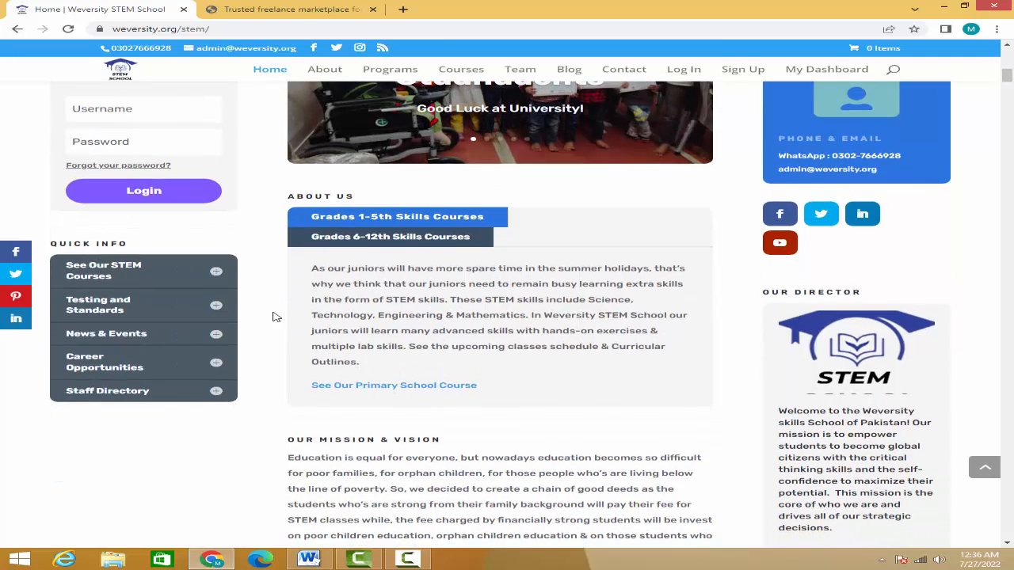
scroll(272, 317, down, 2)
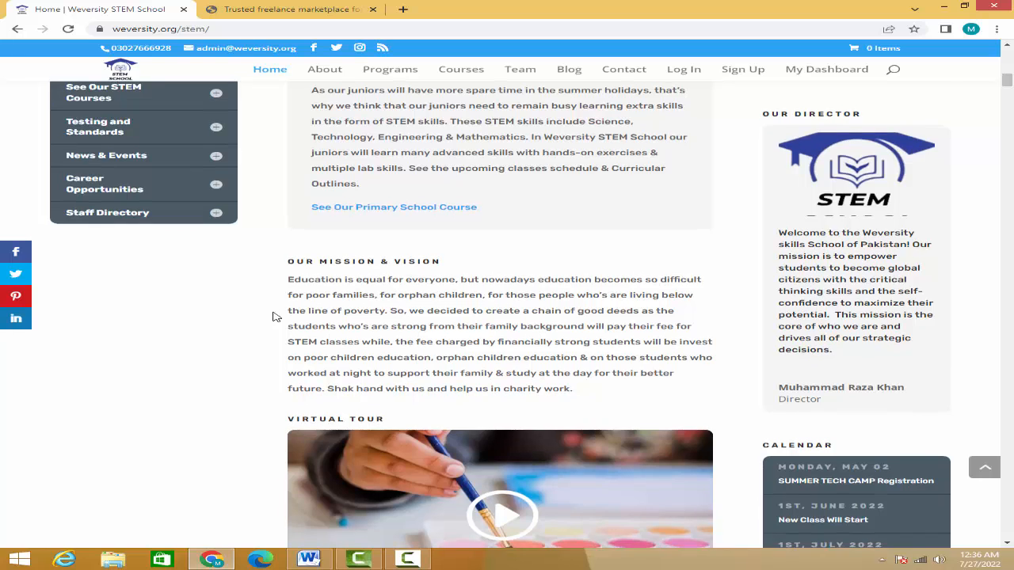
scroll(272, 317, down, 3)
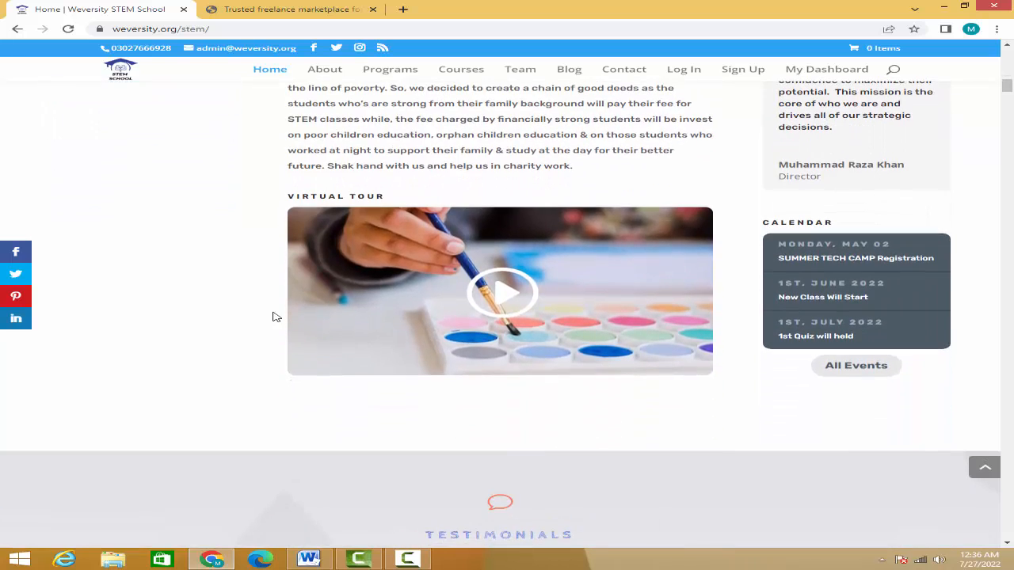
scroll(272, 317, down, 2)
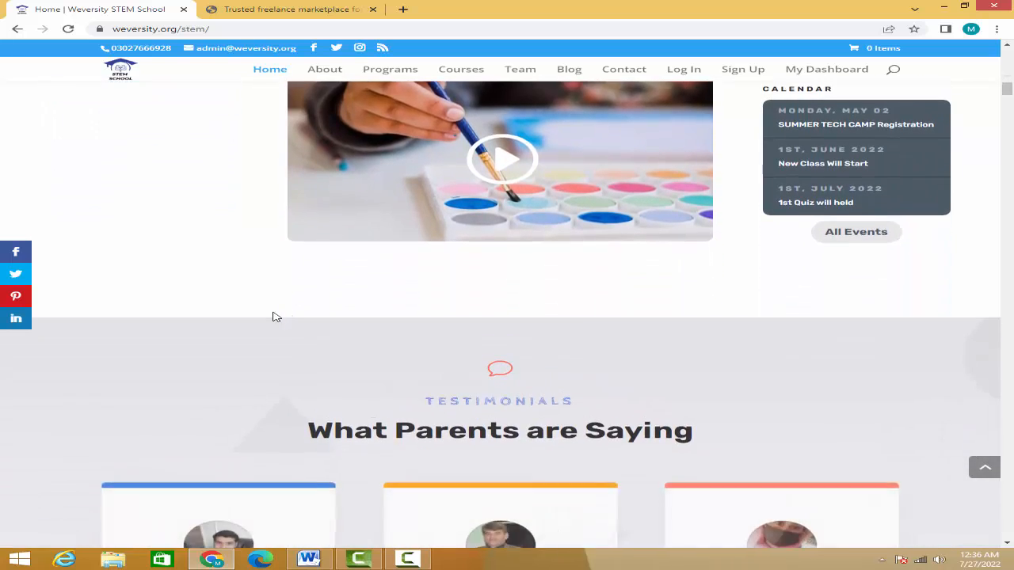
scroll(272, 317, up, 4)
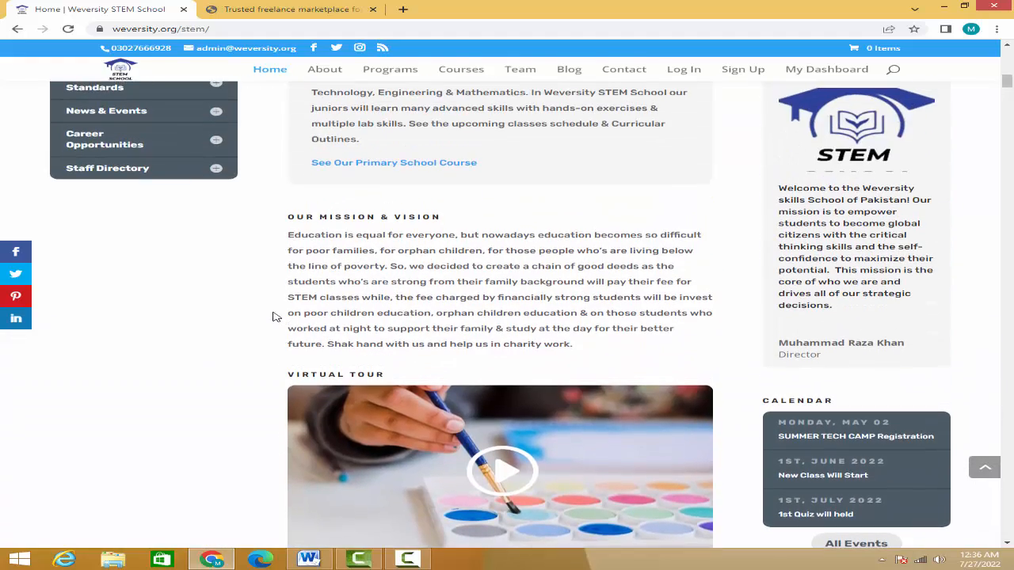
scroll(271, 316, up, 5)
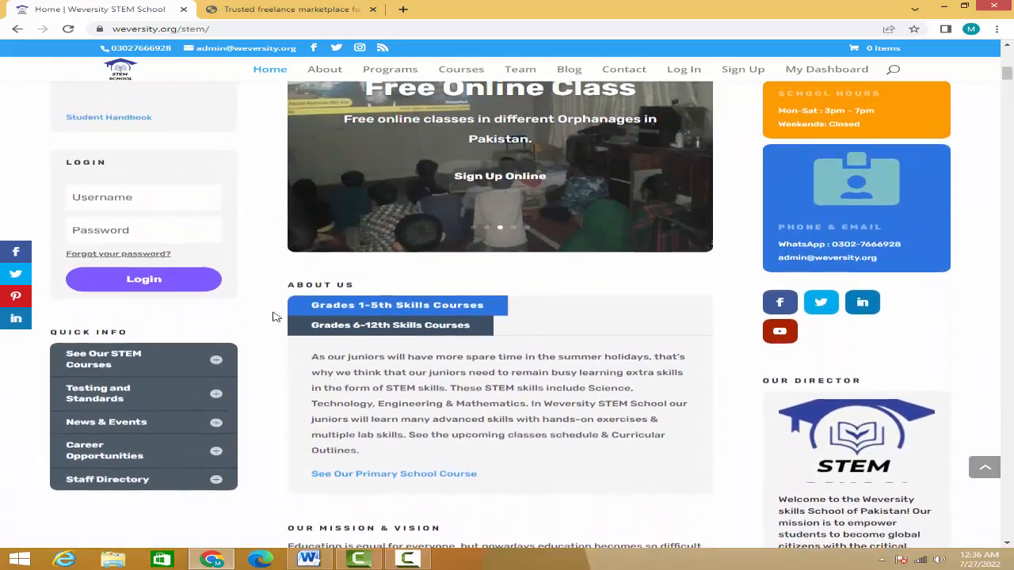
scroll(271, 317, up, 1)
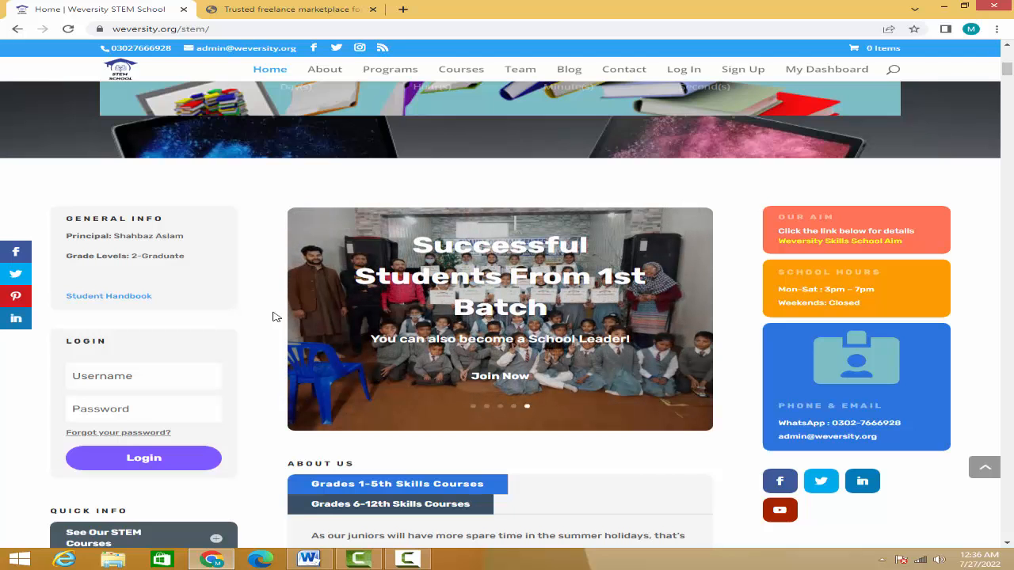
scroll(272, 317, up, 3)
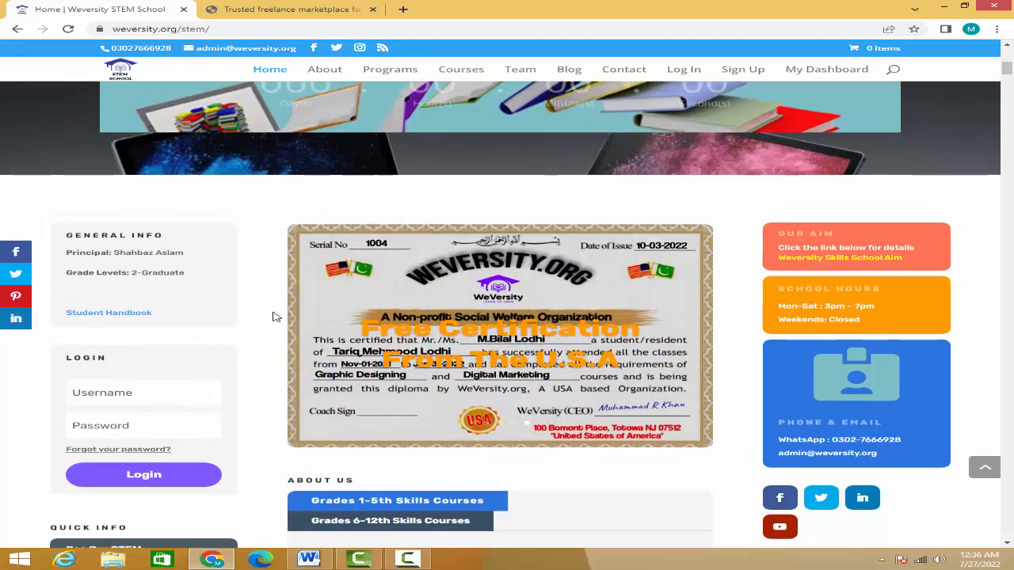
scroll(273, 314, up, 3)
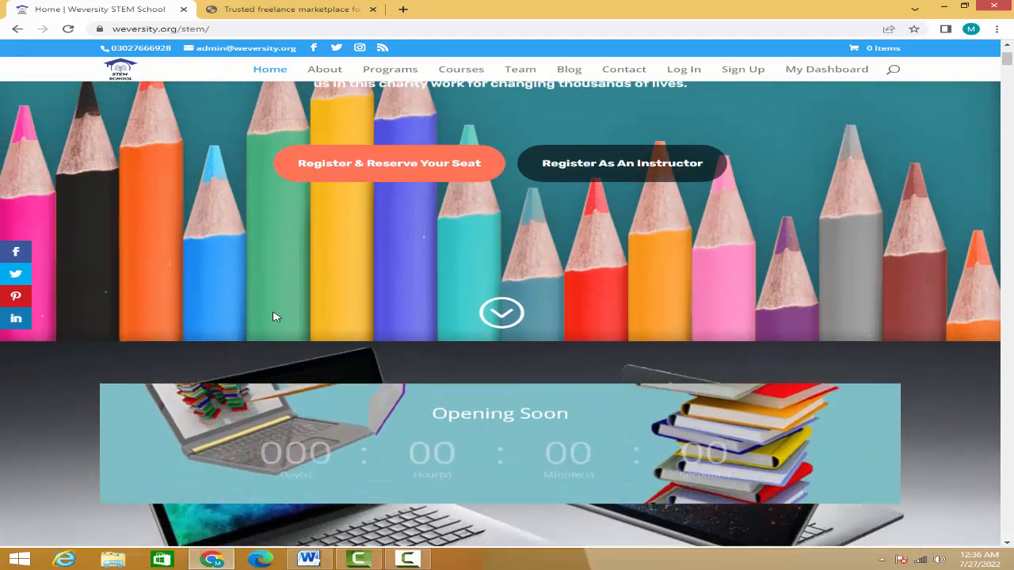
scroll(273, 317, up, 1)
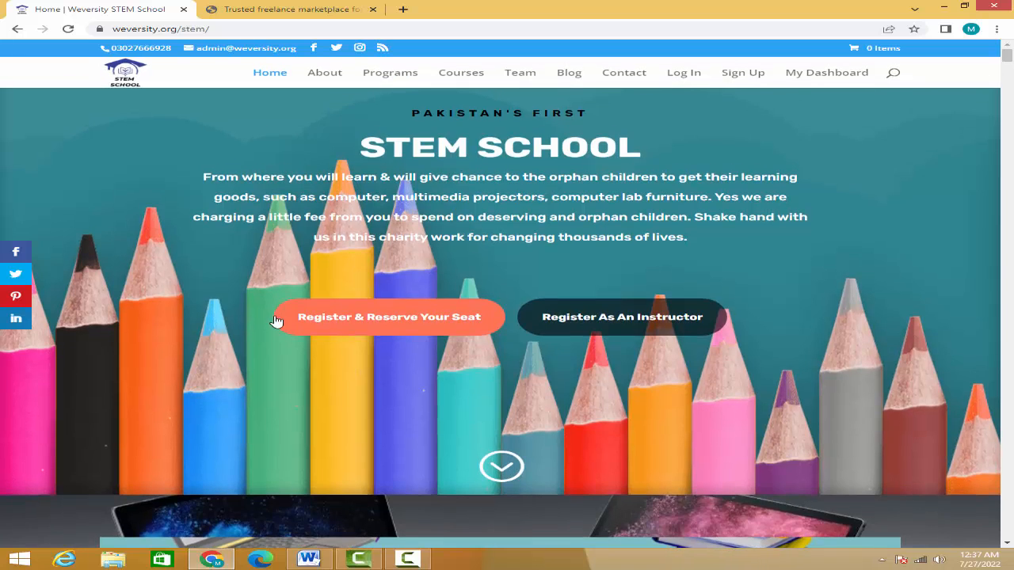
Look at the WeJob.org home page down to the contractors for short-term or long-term projects.
click(272, 10)
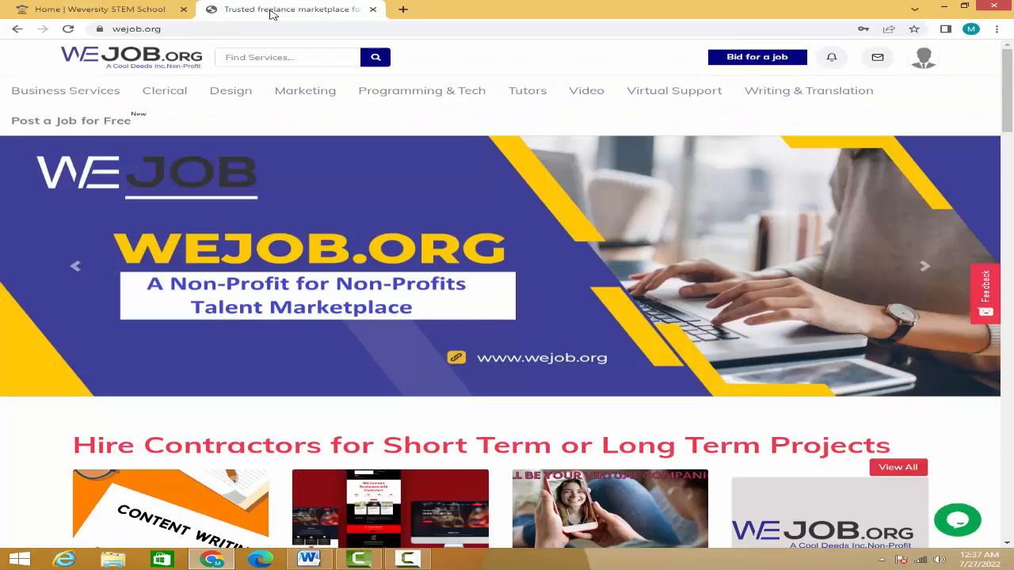
mouse_move(261, 194)
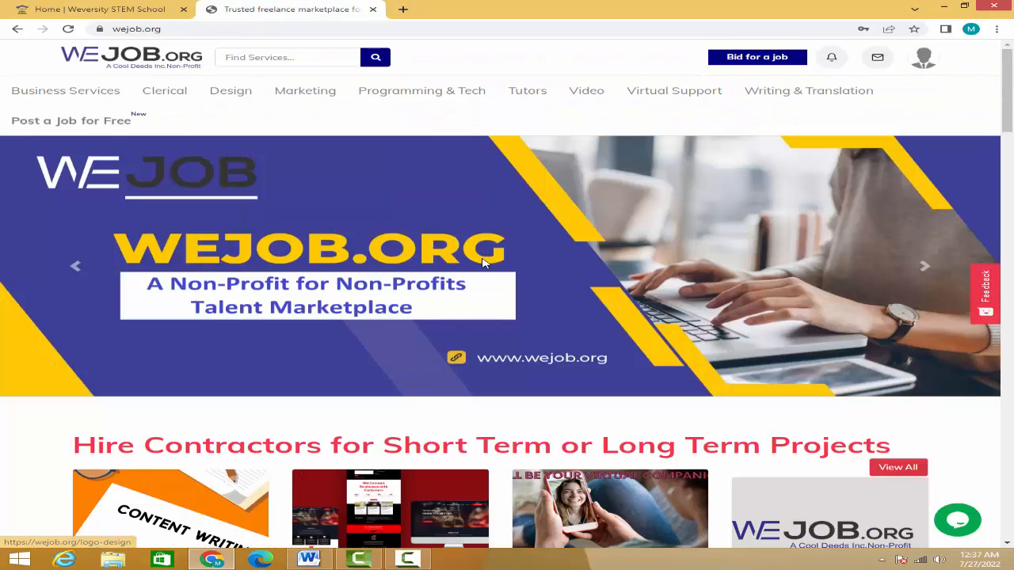
scroll(485, 263, down, 3)
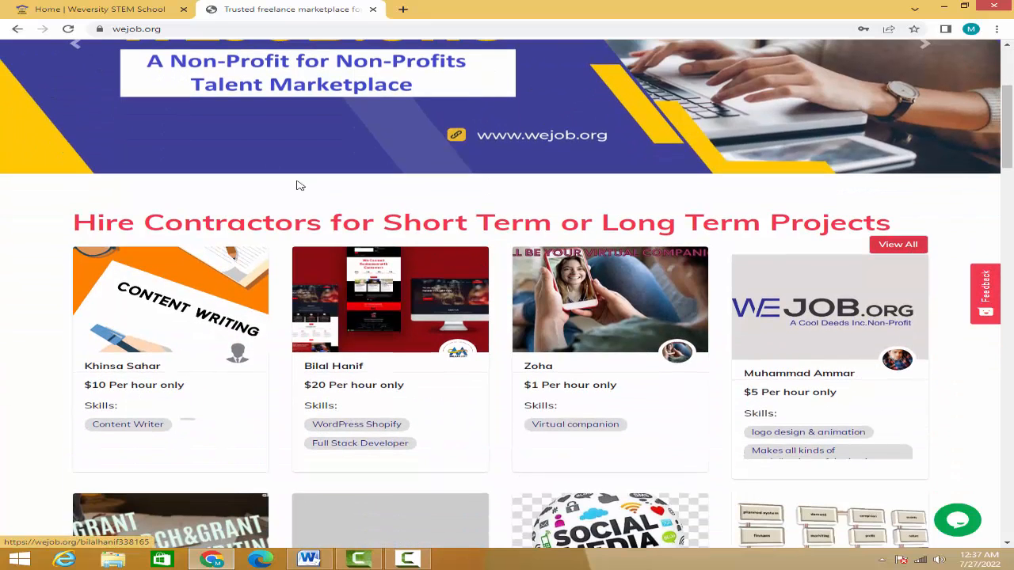
click(65, 15)
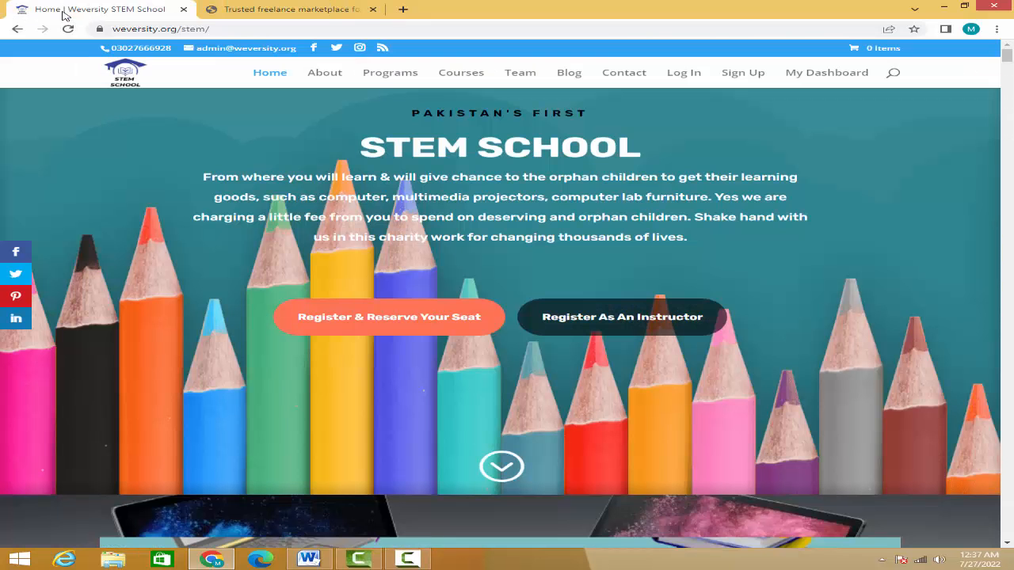
click(237, 11)
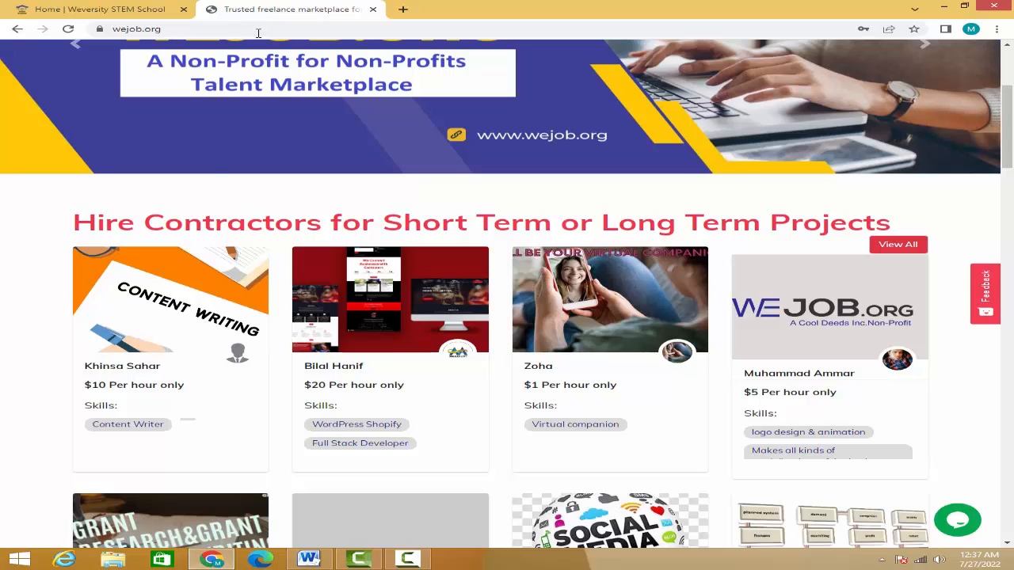
Go back to the STEM School site and review its General Info, Login and About Us sections.
click(111, 11)
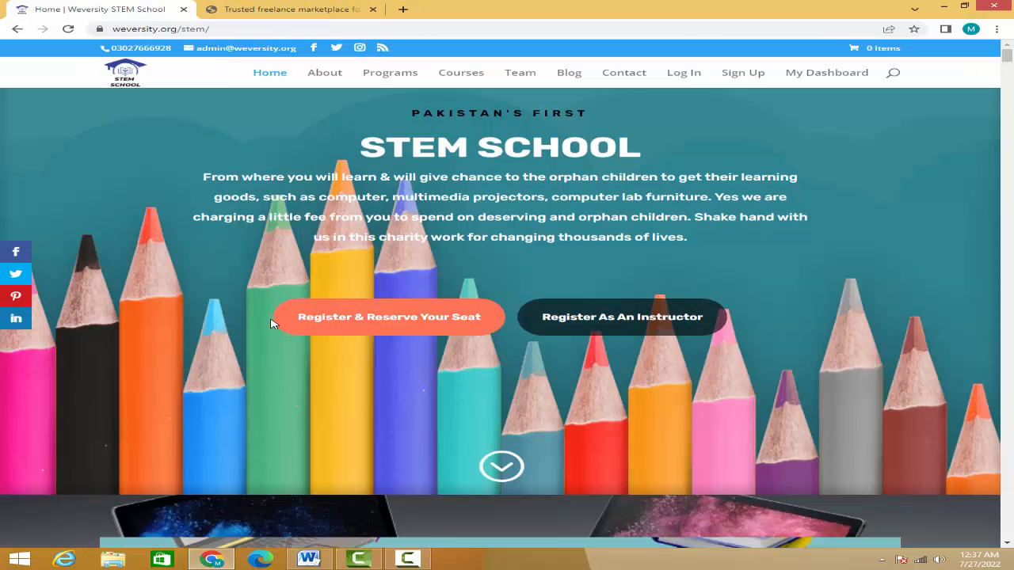
scroll(270, 324, down, 6)
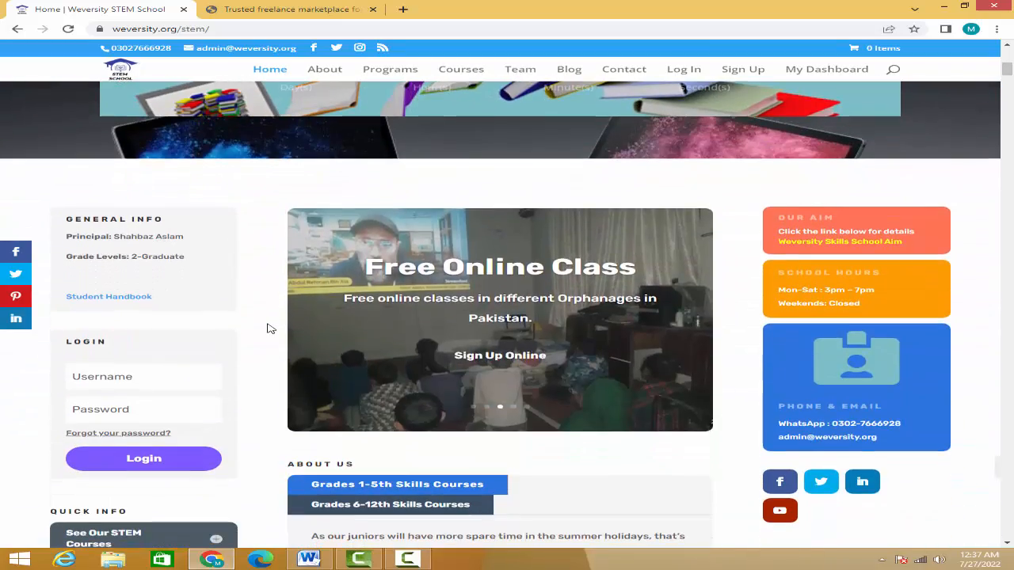
scroll(268, 325, down, 3)
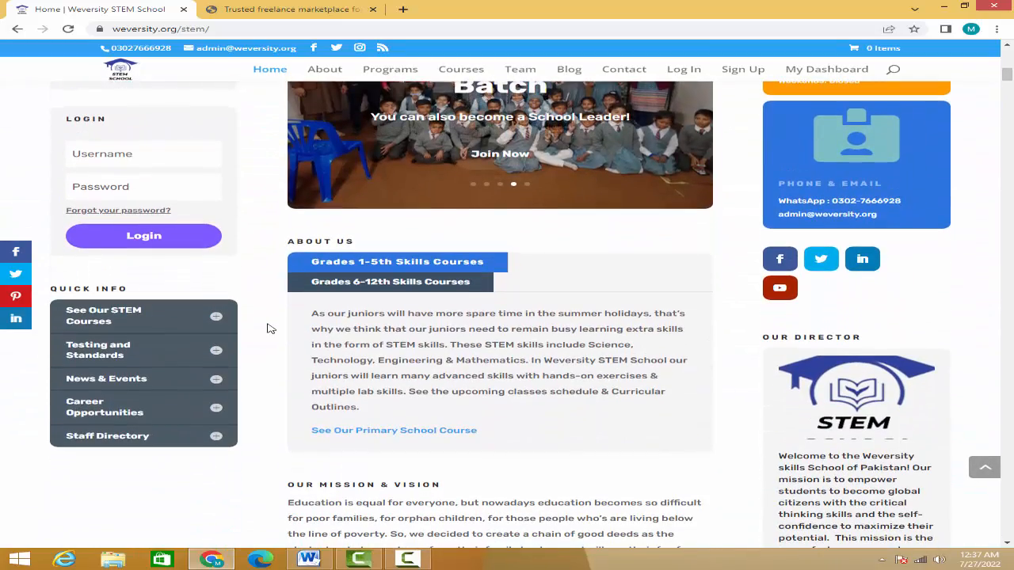
scroll(267, 327, up, 3)
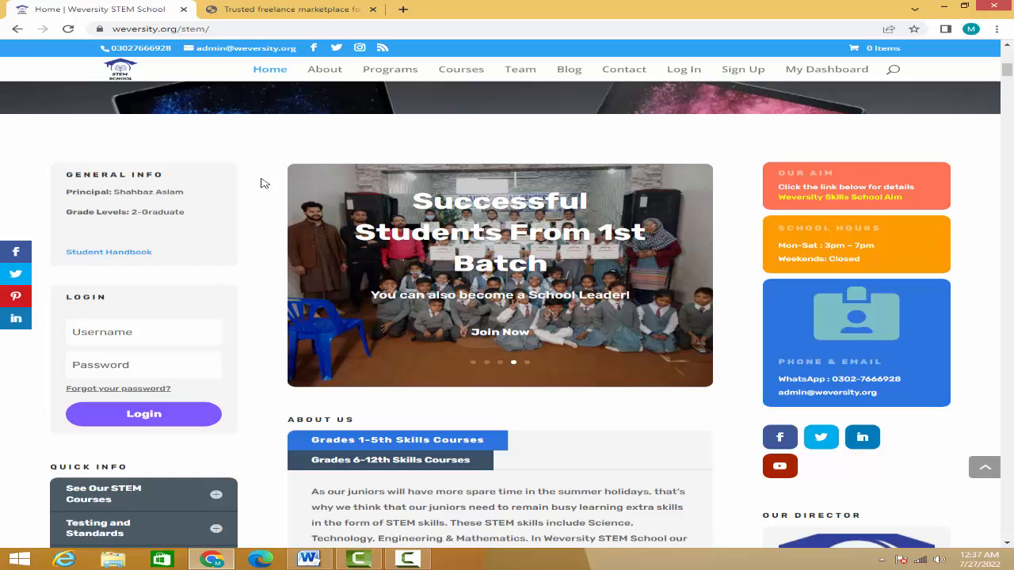
Return to the WeJob.org site and open the signed-in member's account page.
click(278, 11)
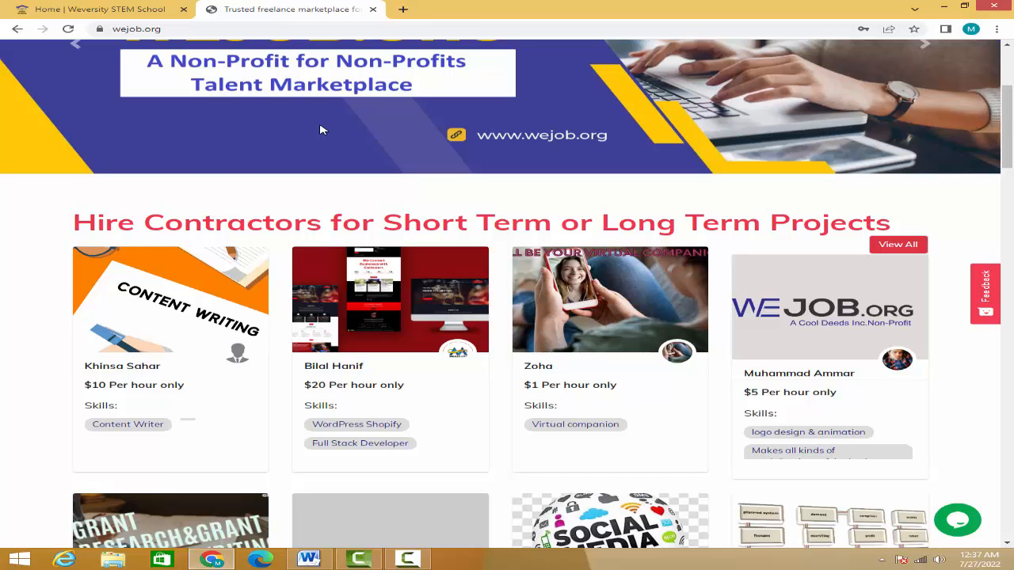
scroll(604, 199, up, 3)
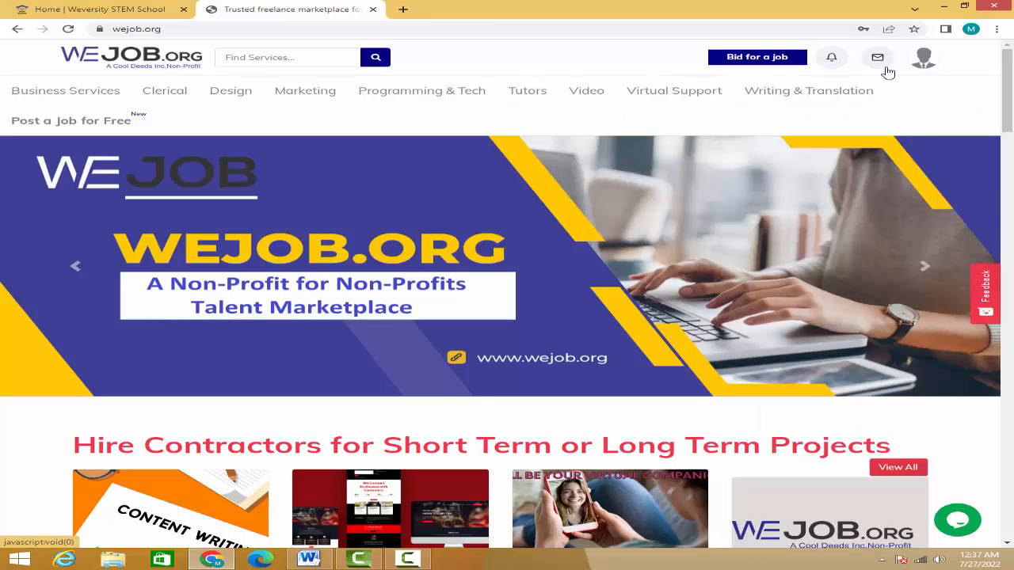
click(921, 62)
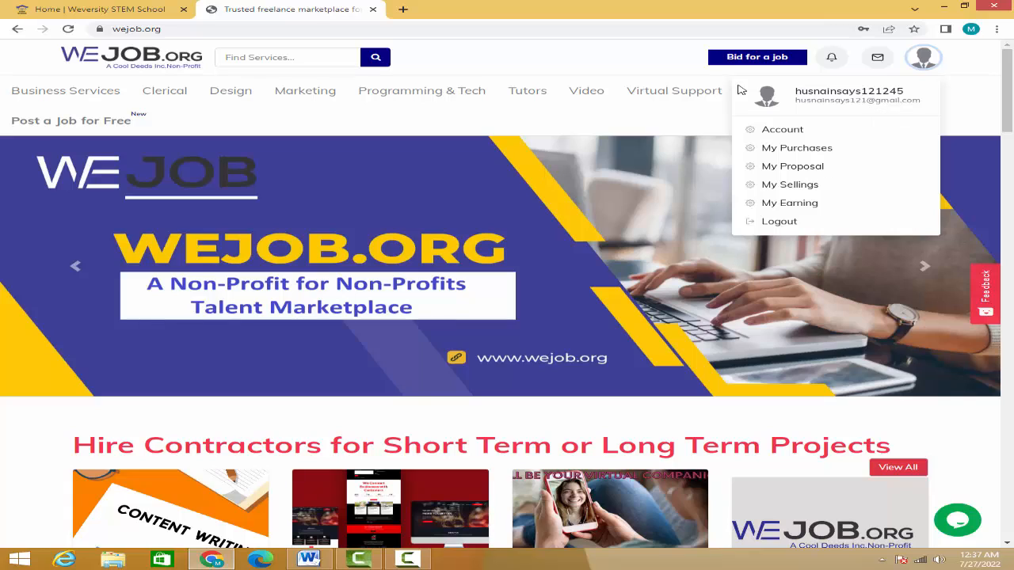
click(520, 73)
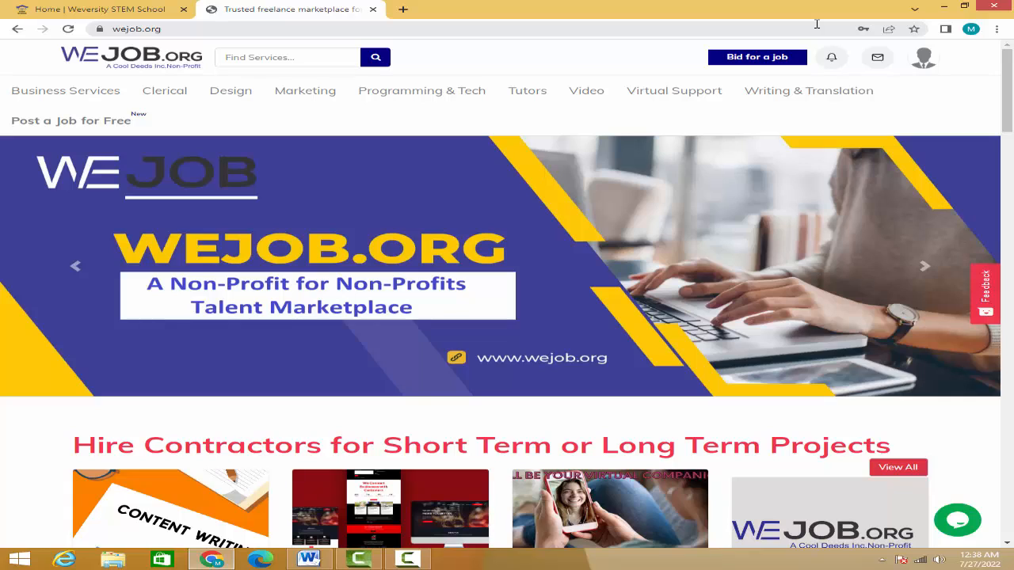
click(925, 64)
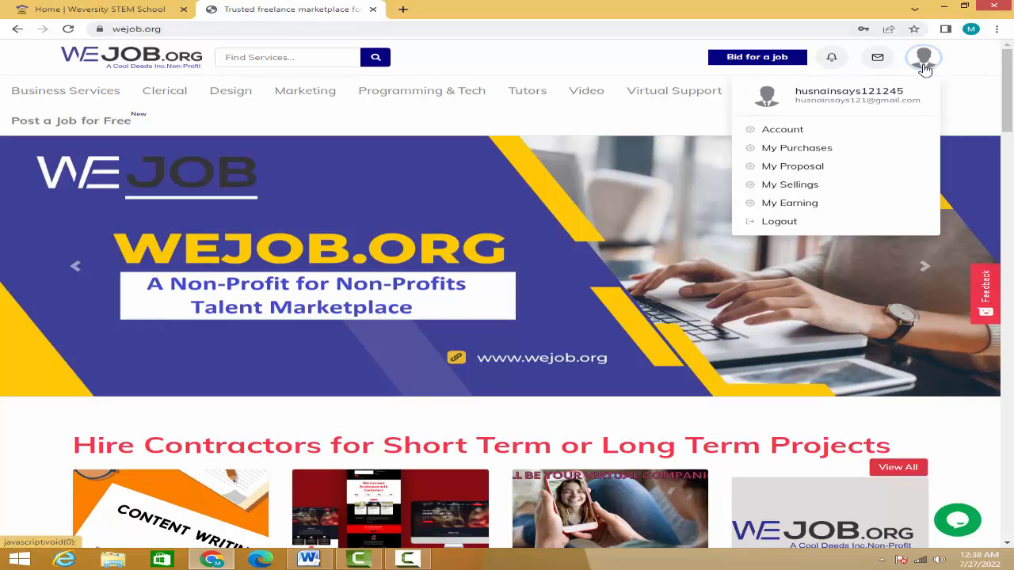
click(787, 133)
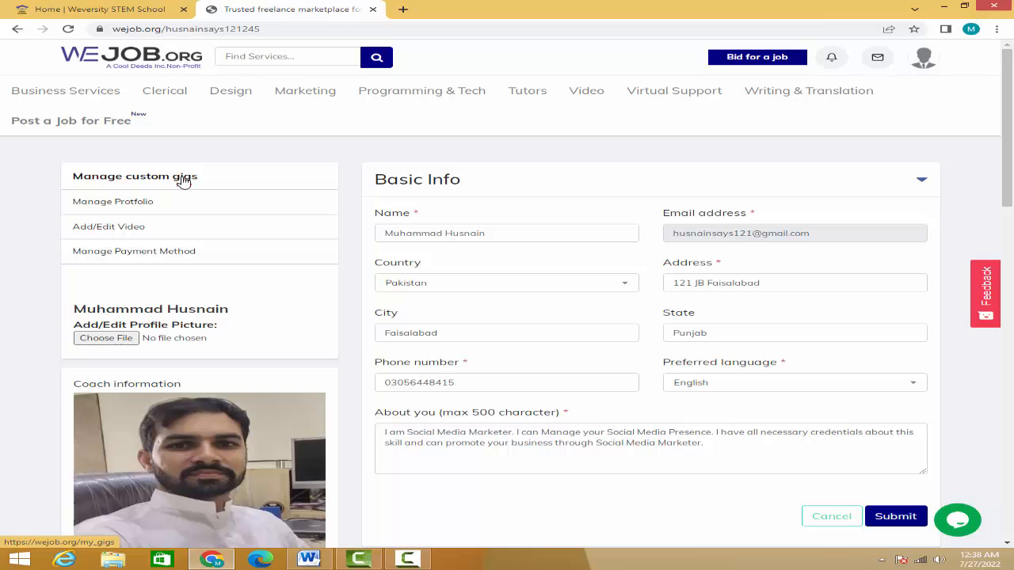
Review the account's basic, schedule and skill info, and open the custom gigs management page.
scroll(668, 258, down, 5)
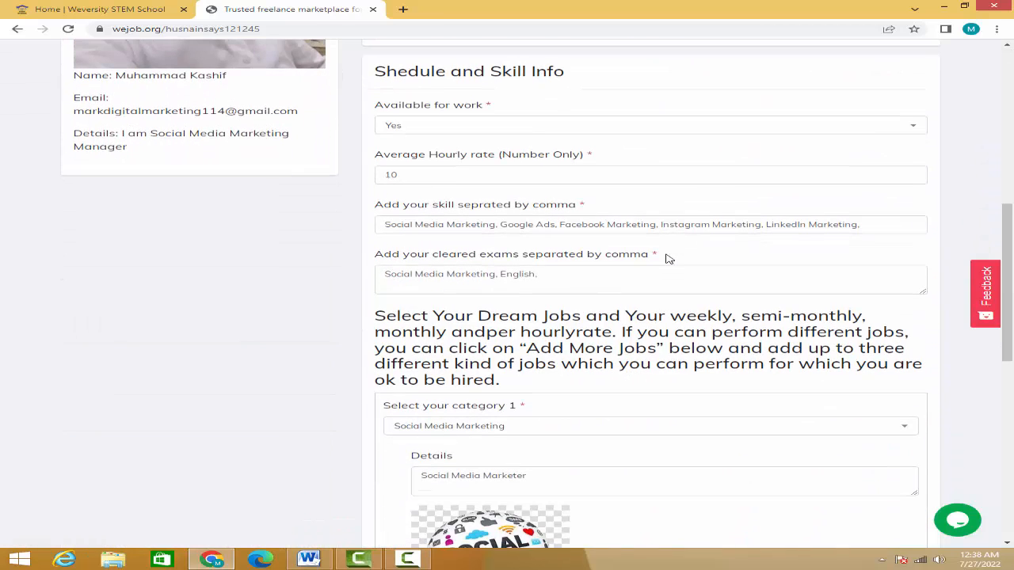
scroll(667, 257, down, 5)
scroll(667, 259, up, 10)
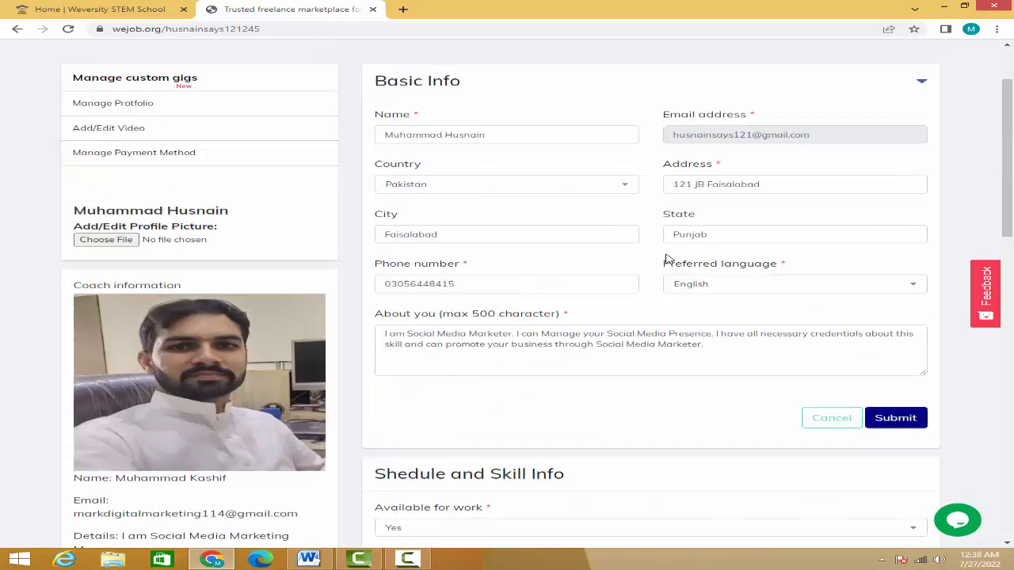
scroll(667, 258, up, 2)
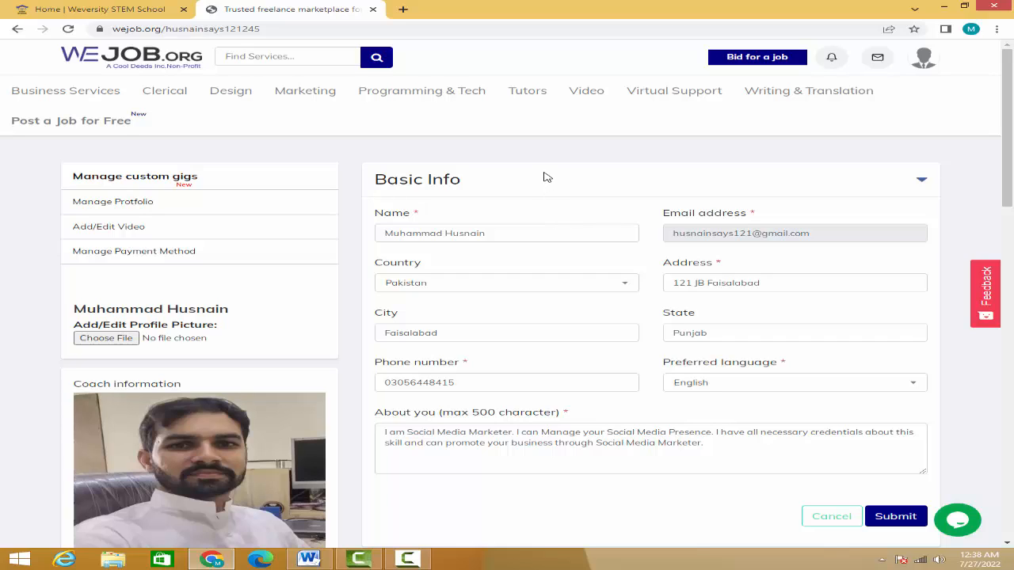
click(120, 179)
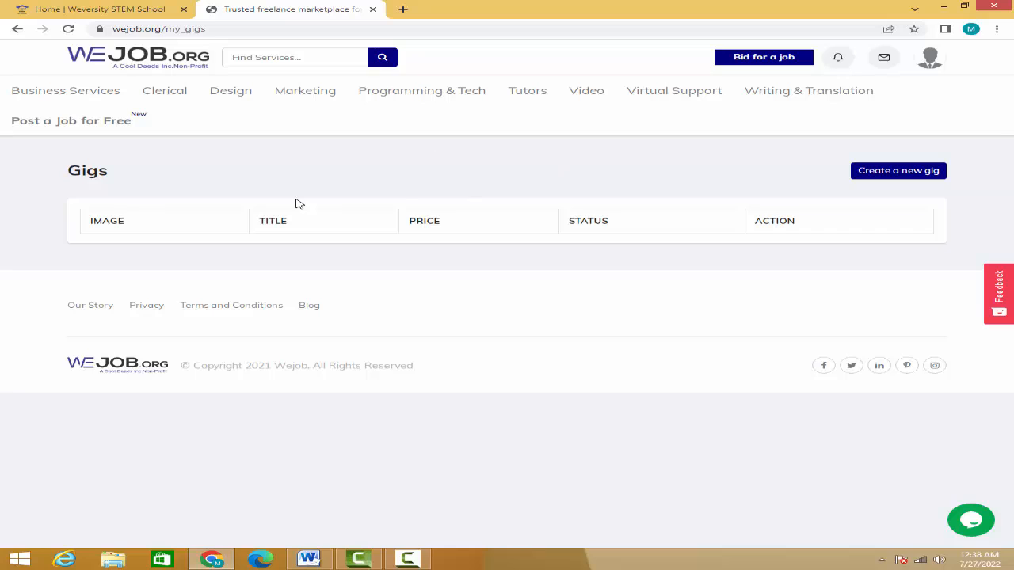
Highlight the Gigs heading and open the WeJob.org home page in a new browser tab.
drag(69, 168, 142, 183)
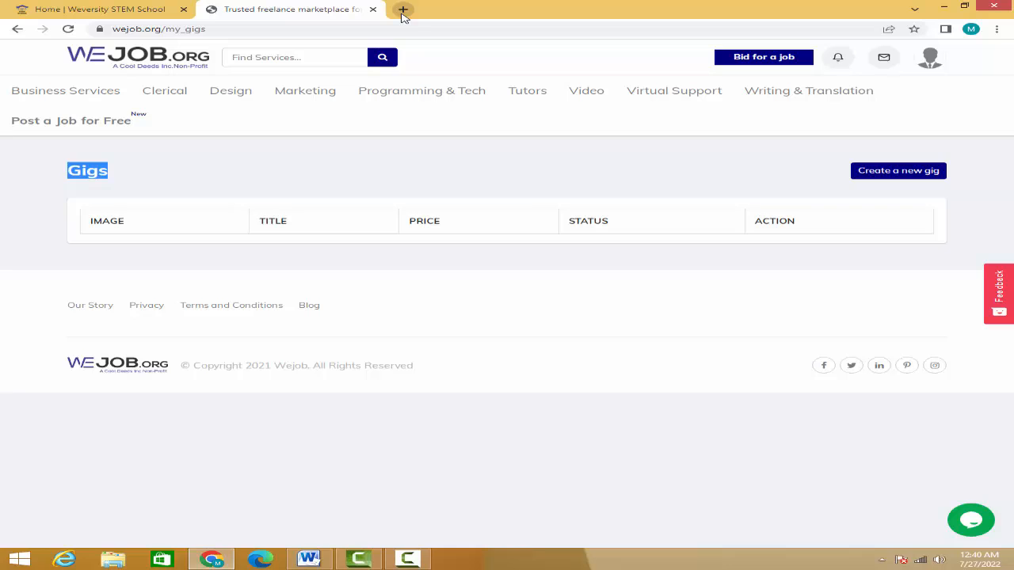
right_click(154, 60)
click(176, 65)
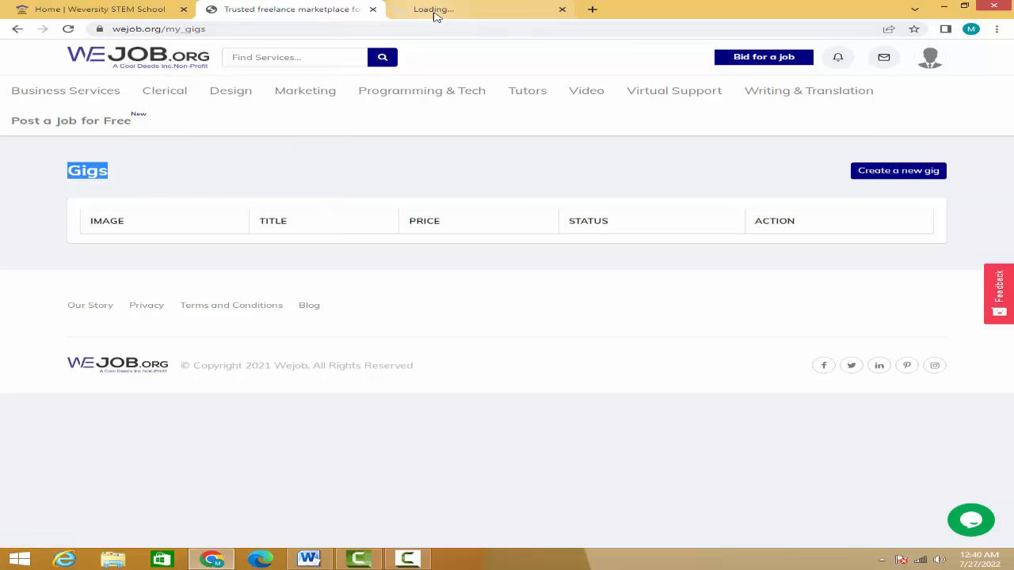
Switch to the newly opened WeJob.org home page and browse the Hire Contractors for Short Term or Long Term Projects listings.
click(438, 12)
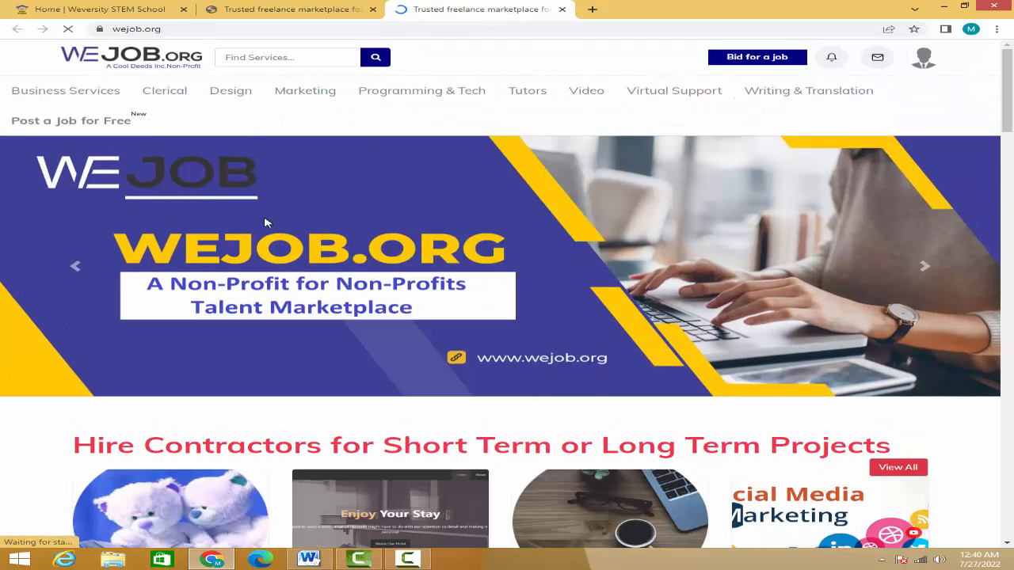
scroll(267, 224, down, 3)
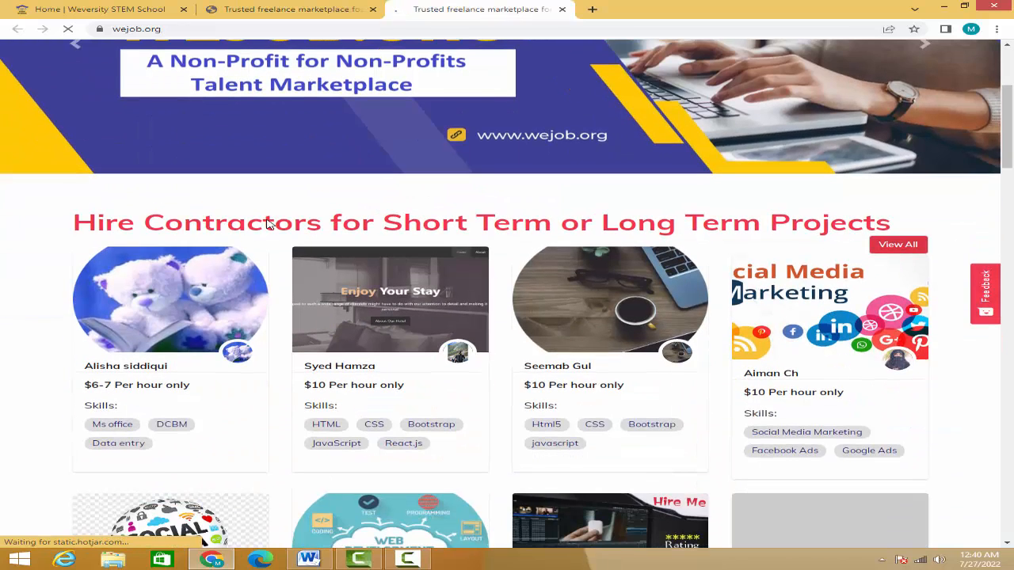
scroll(268, 224, down, 1)
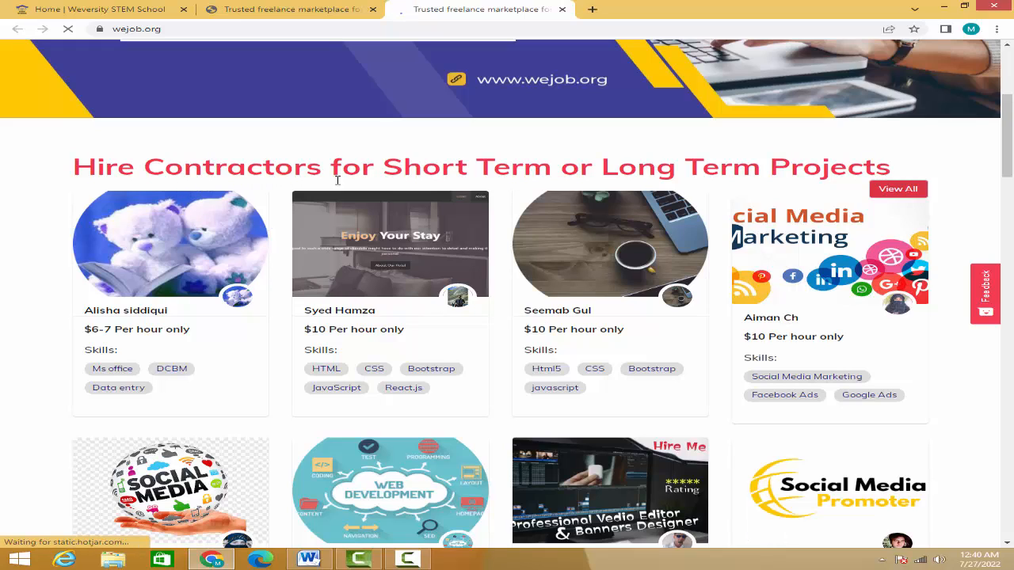
scroll(475, 190, down, 10)
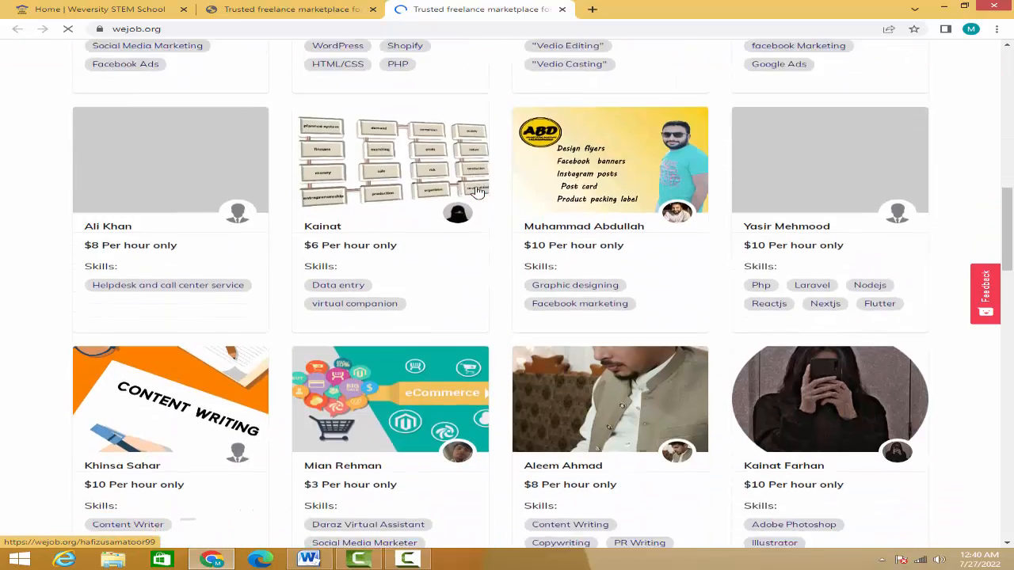
scroll(477, 193, down, 4)
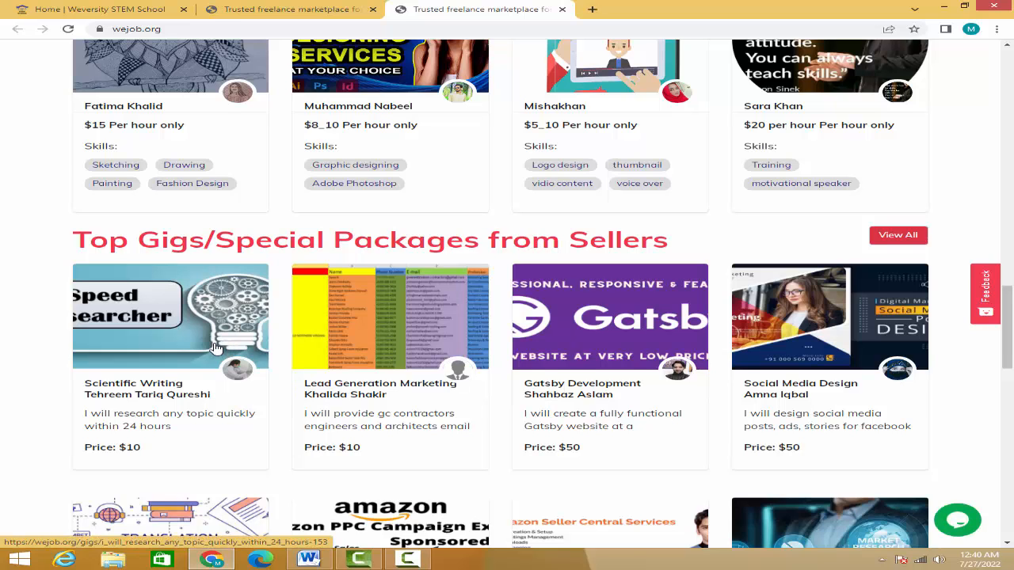
Look through the Top Gigs/Special Packages from Sellers listings, then return to the start of the home page.
scroll(216, 348, down, 1)
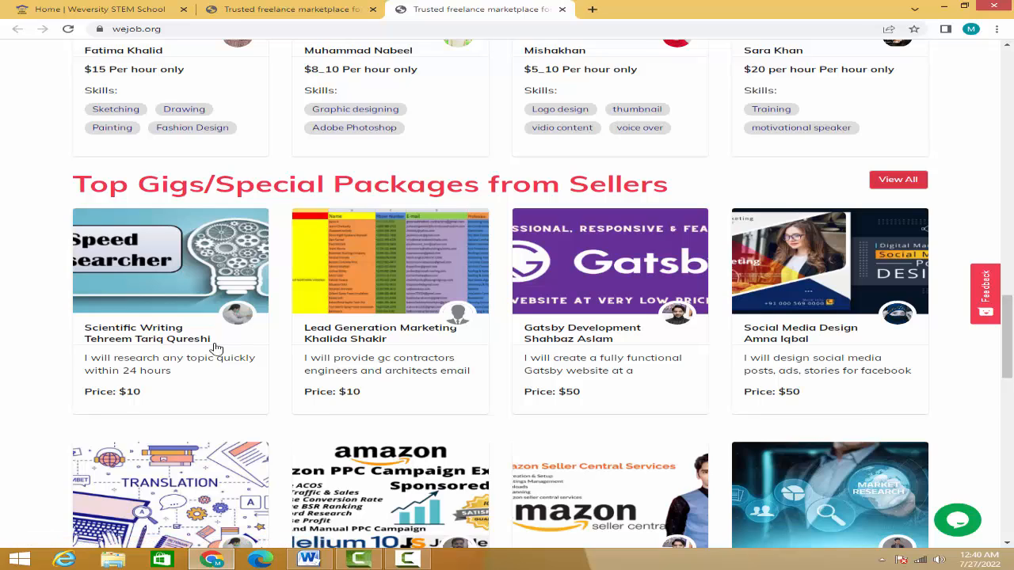
scroll(331, 369, down, 3)
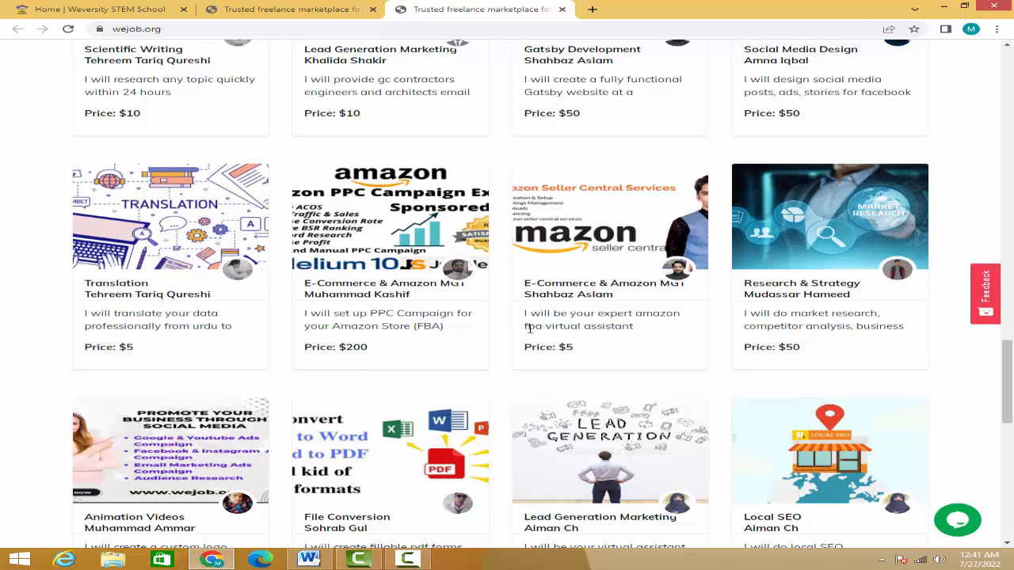
scroll(272, 328, down, 2)
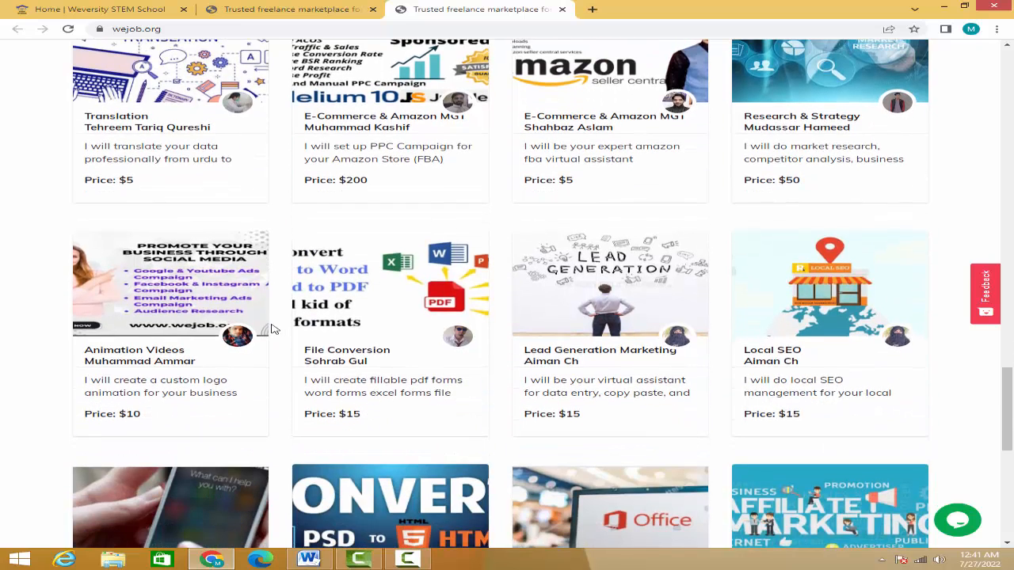
scroll(272, 329, down, 3)
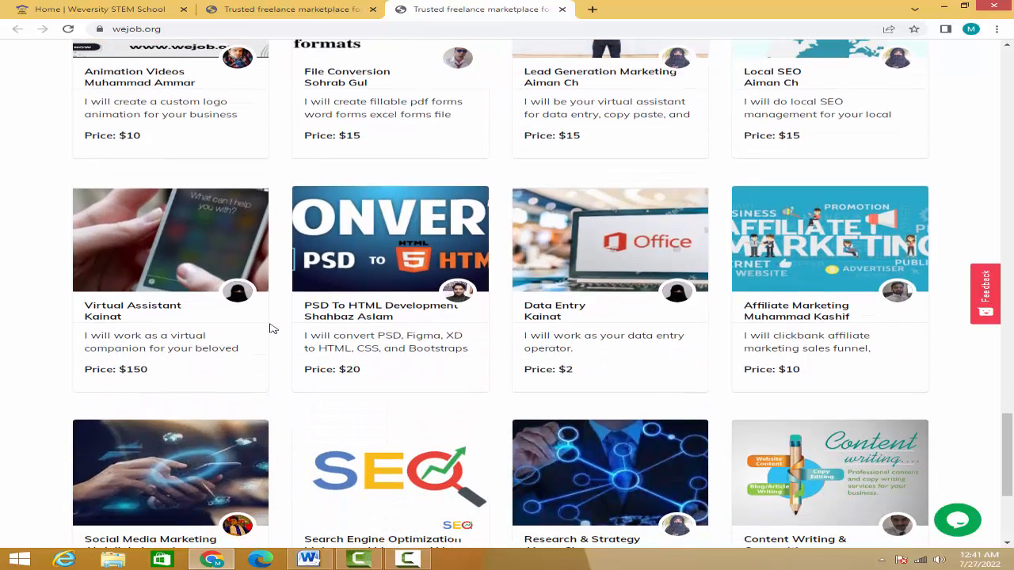
scroll(272, 328, down, 3)
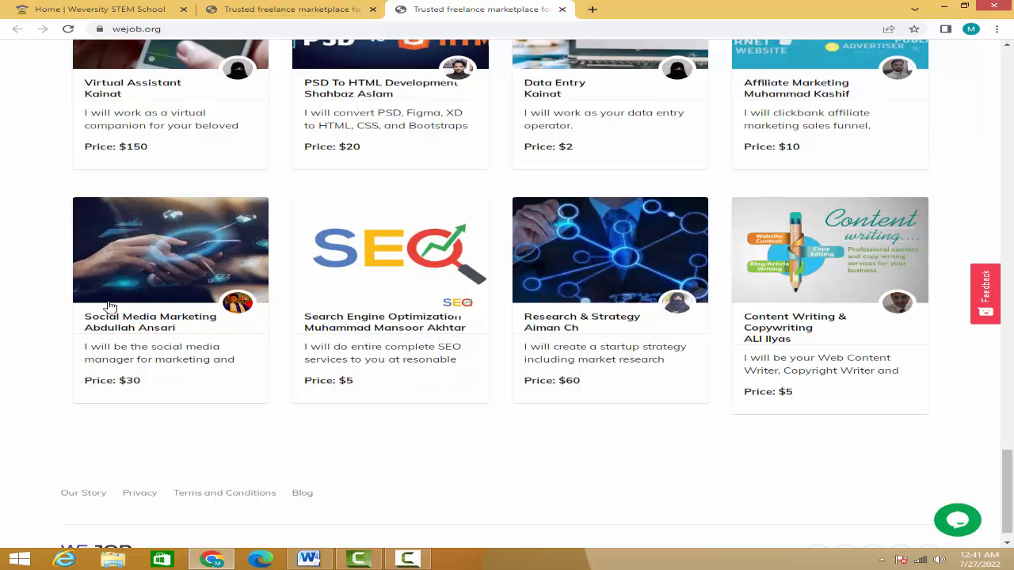
scroll(109, 309, up, 2)
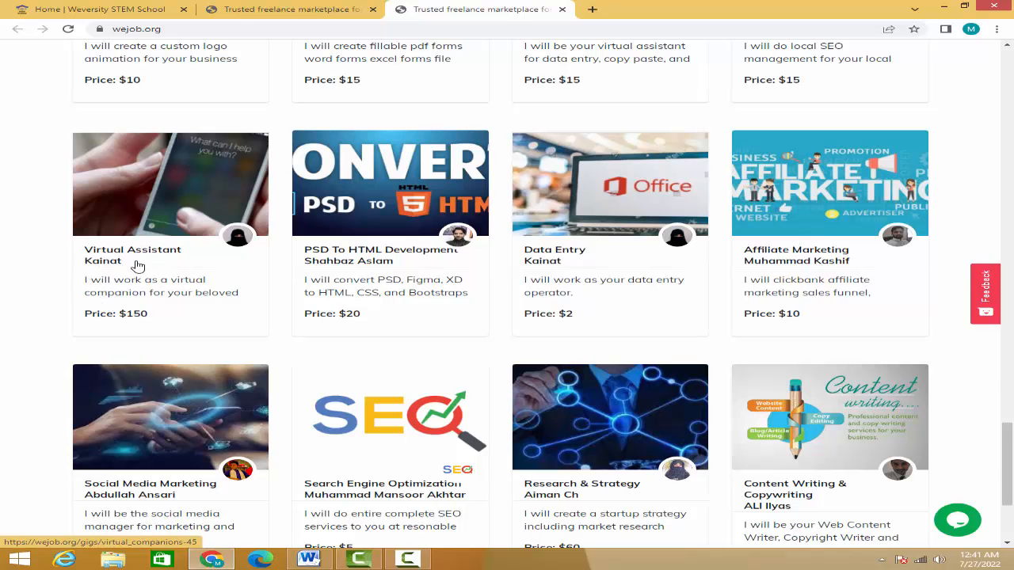
scroll(138, 266, up, 2)
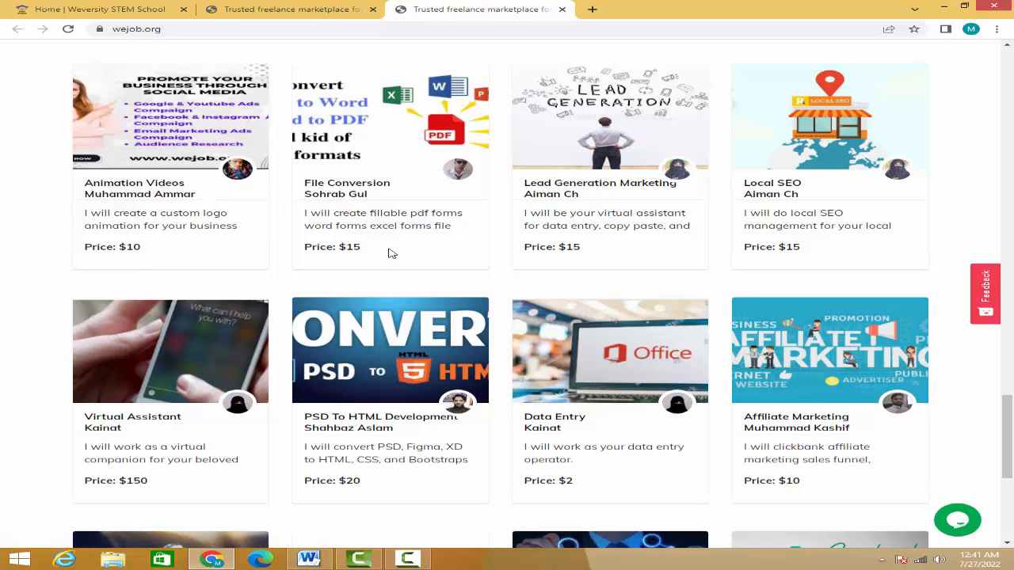
scroll(423, 258, up, 12)
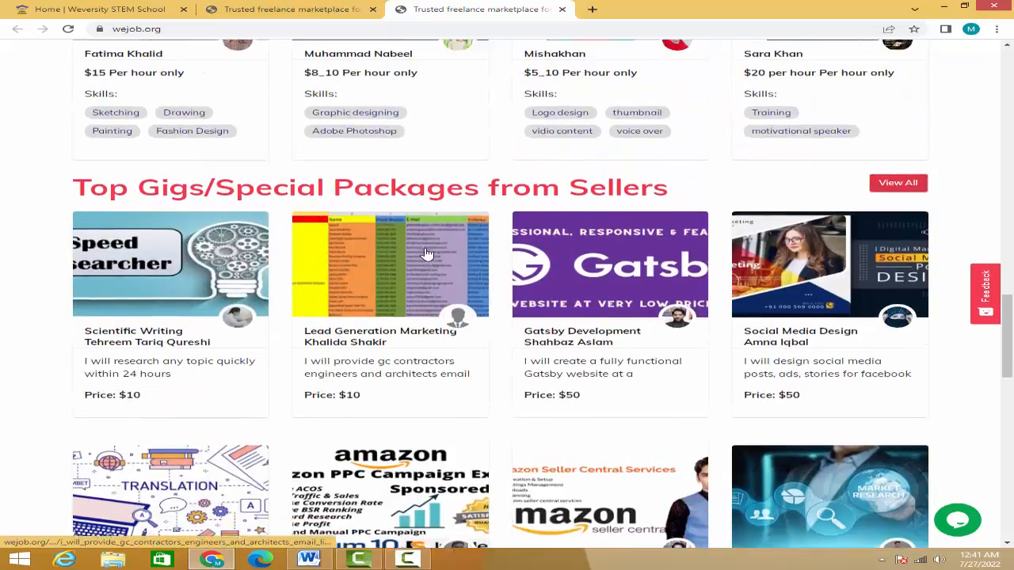
scroll(374, 212, up, 10)
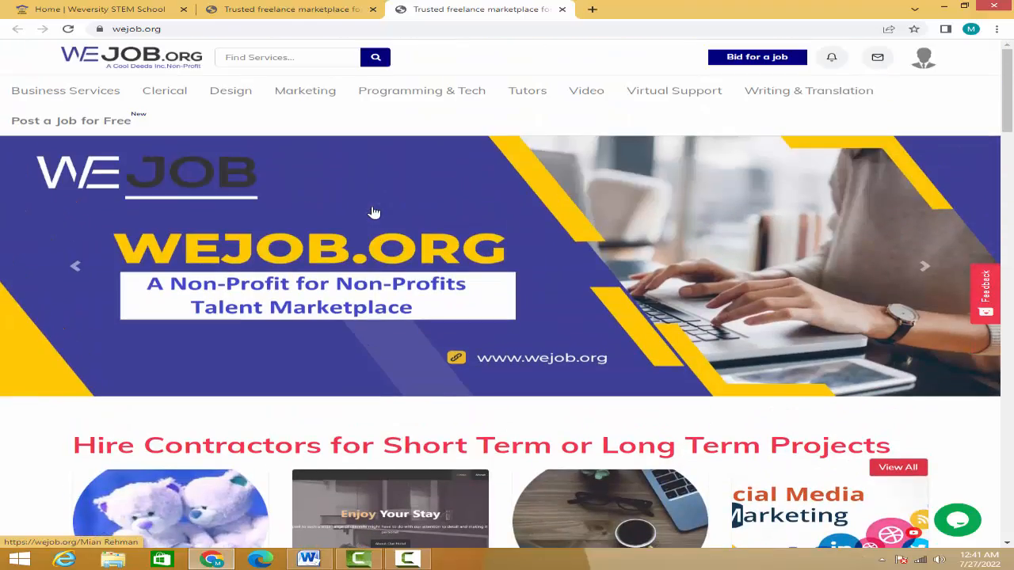
Open the Local SEO category under Marketing and look through its seller gigs.
mouse_move(289, 97)
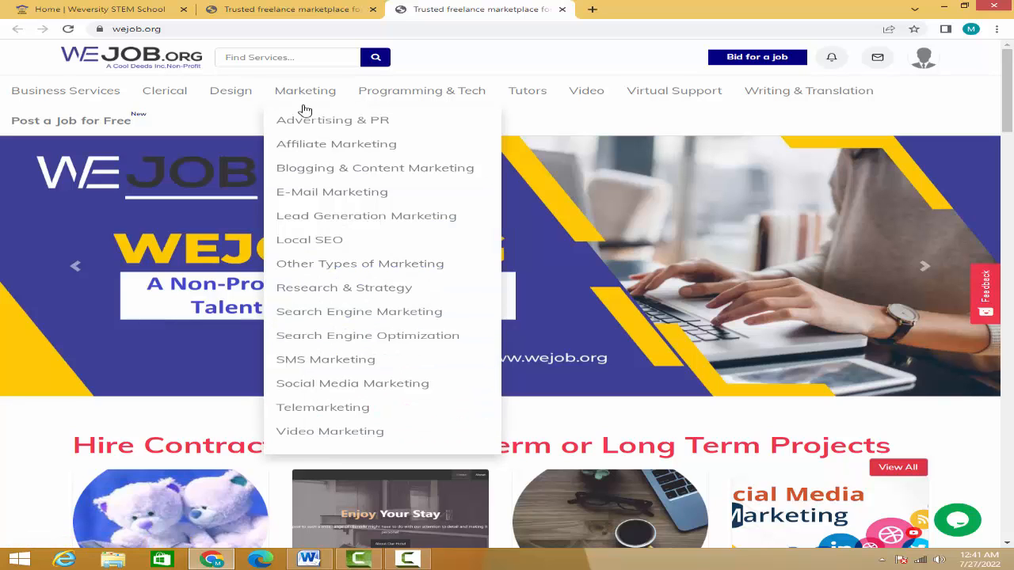
click(323, 247)
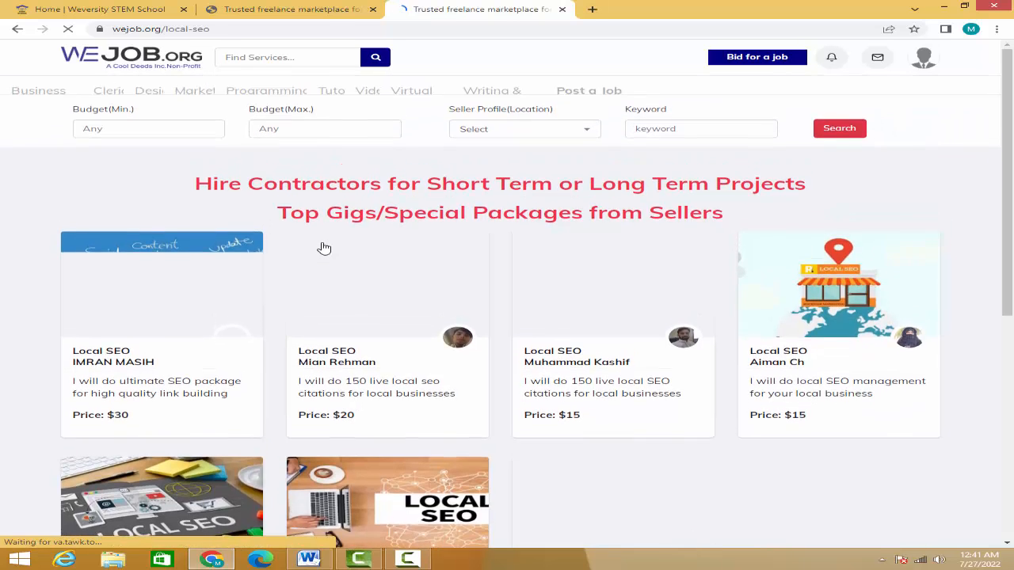
scroll(324, 248, down, 2)
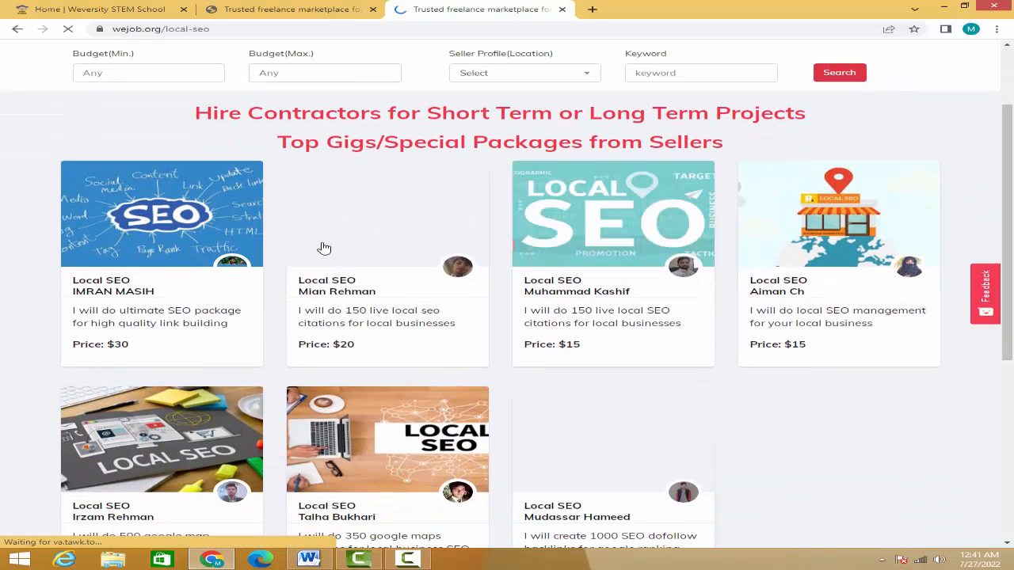
scroll(323, 248, down, 1)
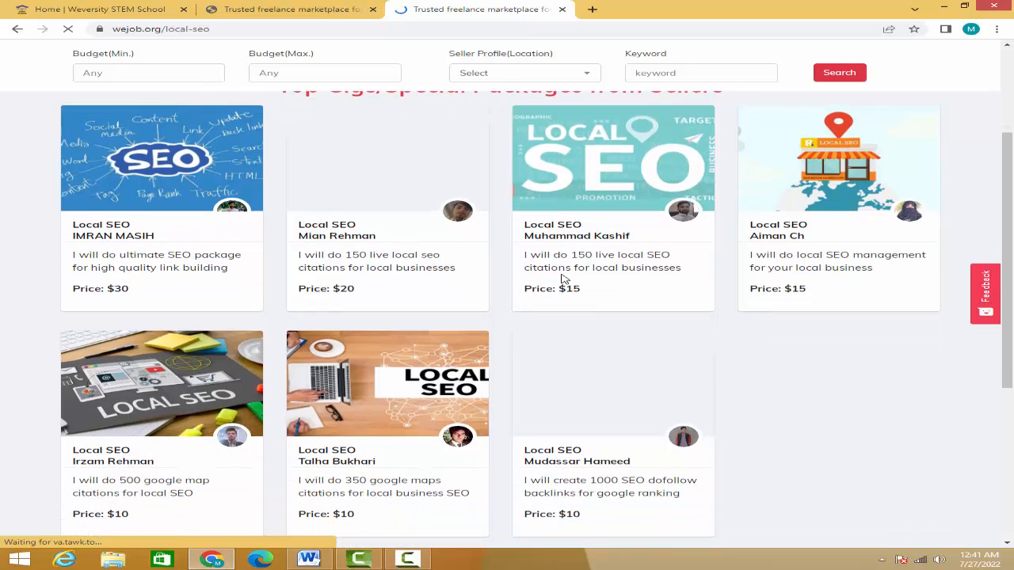
scroll(321, 278, down, 1)
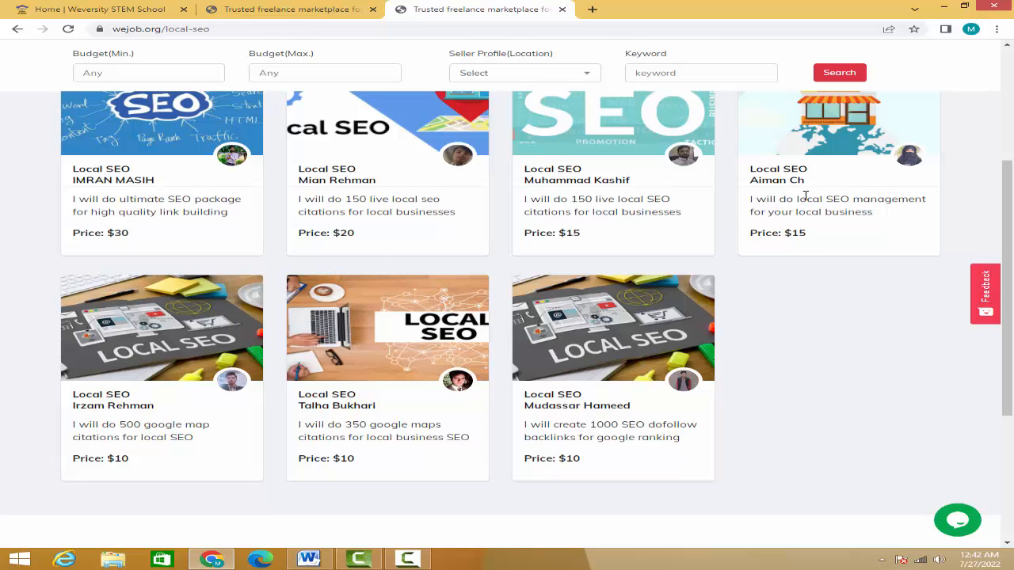
Open the $15 gig about local SEO management for your local business and skim its whole page.
click(536, 210)
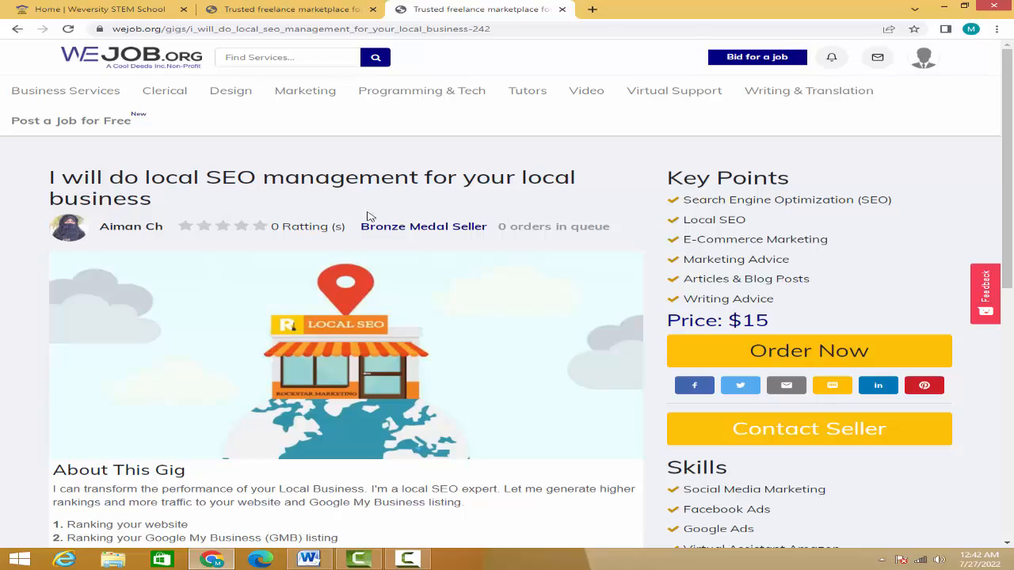
scroll(151, 272, down, 5)
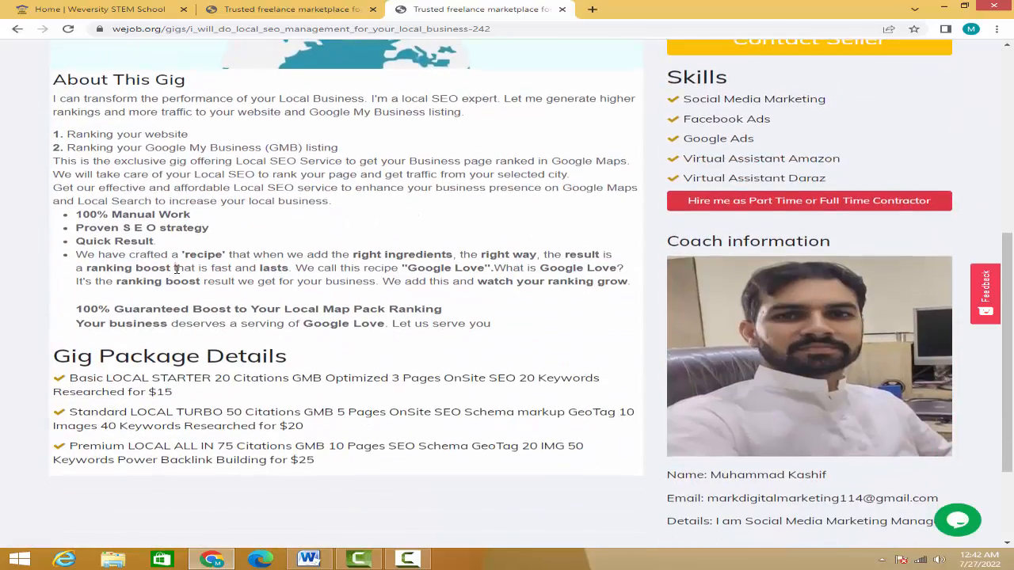
scroll(176, 268, down, 2)
scroll(159, 266, up, 7)
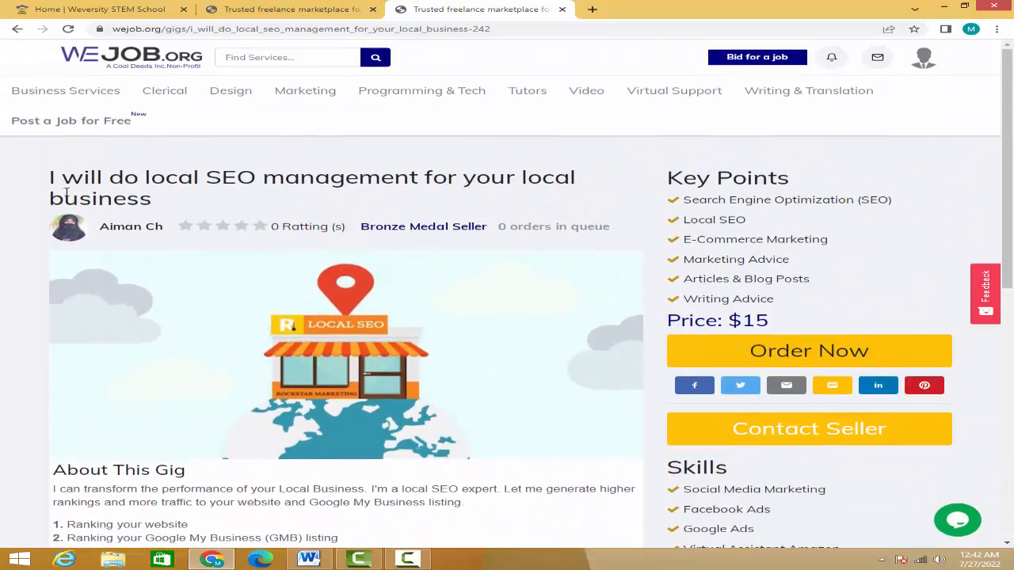
Highlight the gig's title, its About This Gig description and its Gig Package Details in turn.
drag(51, 178, 289, 199)
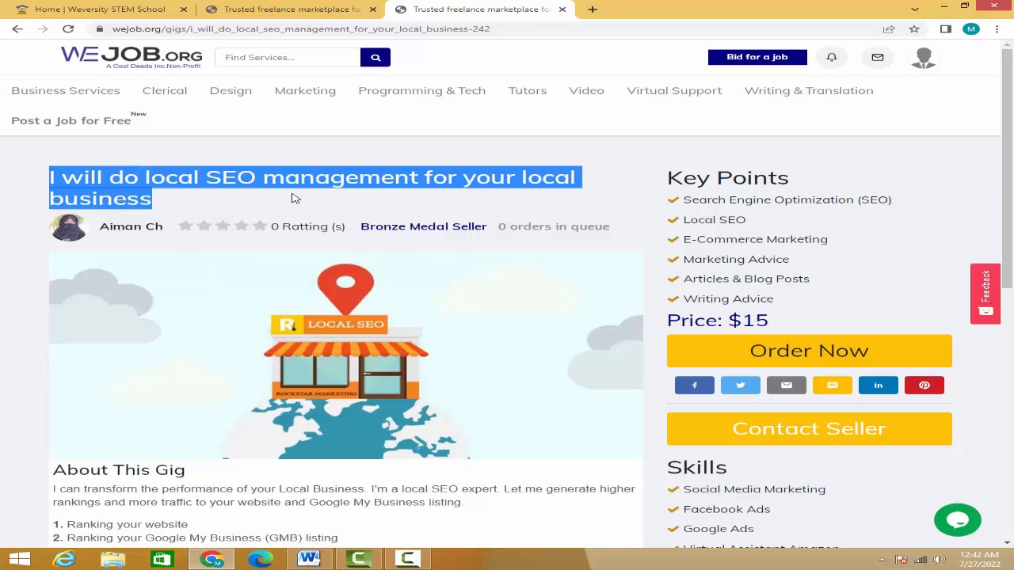
scroll(214, 252, down, 3)
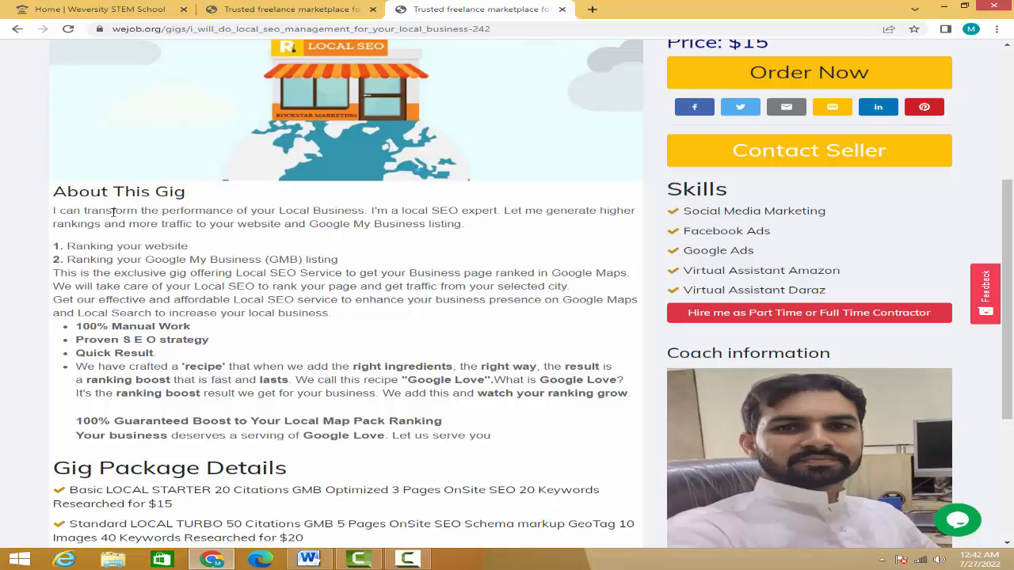
drag(66, 212, 519, 438)
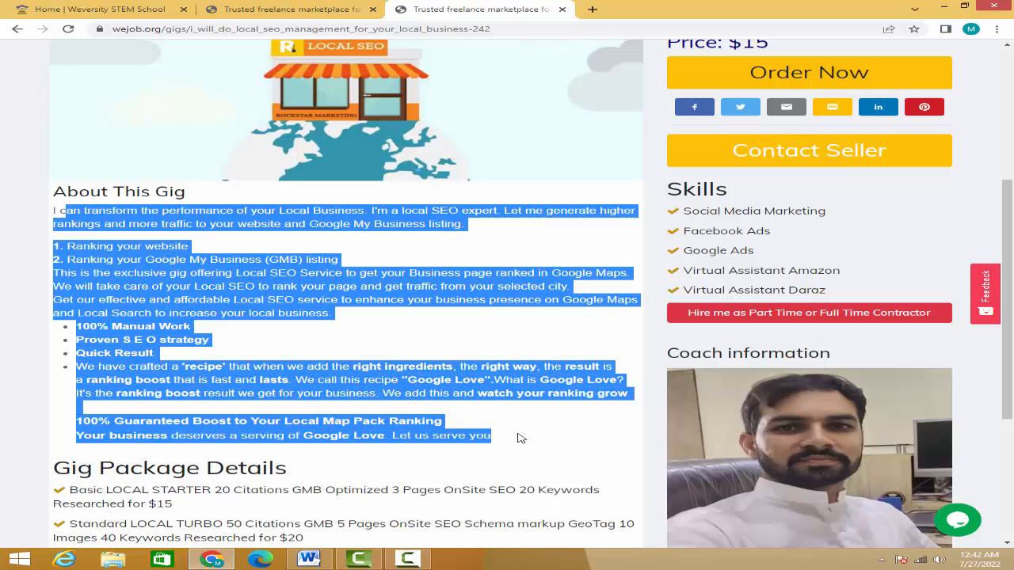
scroll(352, 360, down, 3)
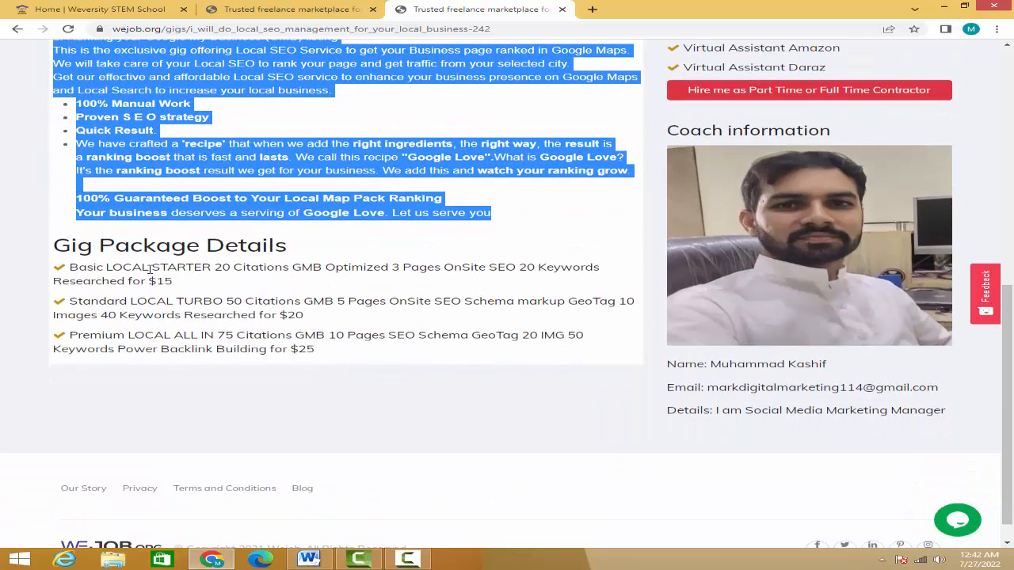
drag(116, 247, 401, 359)
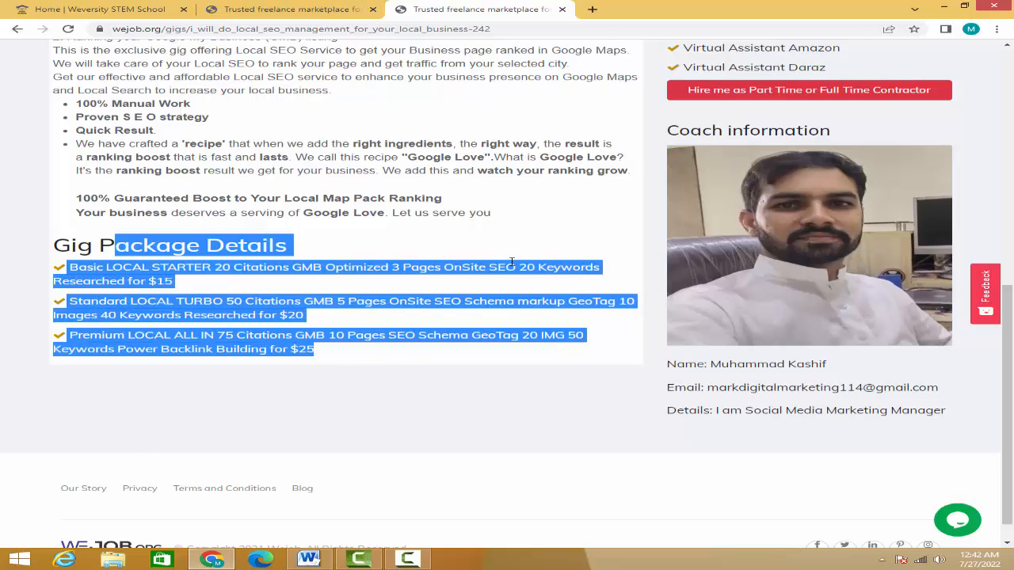
Highlight the gig's Key Points list and look over the gig's image and description again.
scroll(512, 262, up, 7)
drag(686, 200, 791, 303)
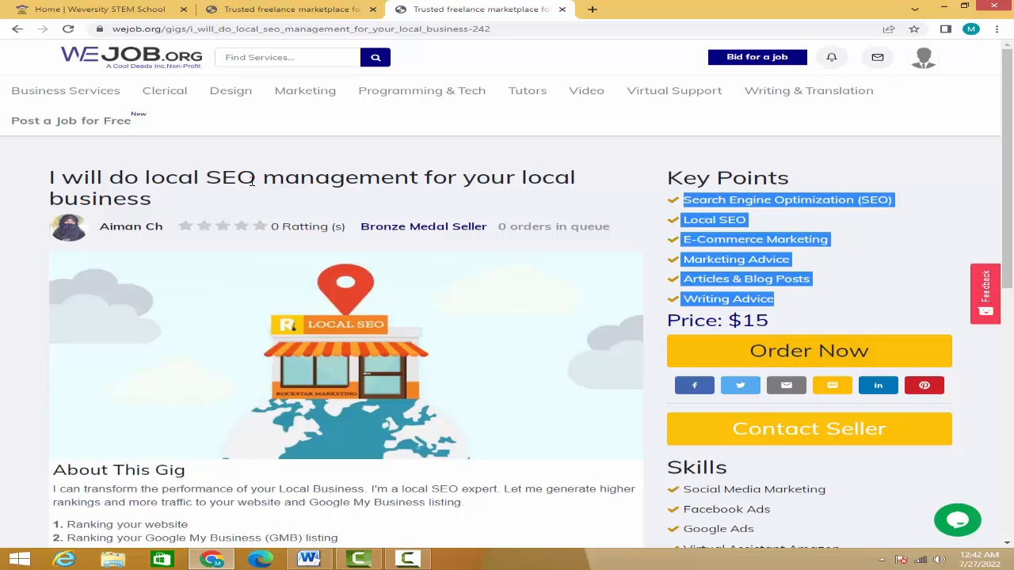
scroll(370, 355, down, 2)
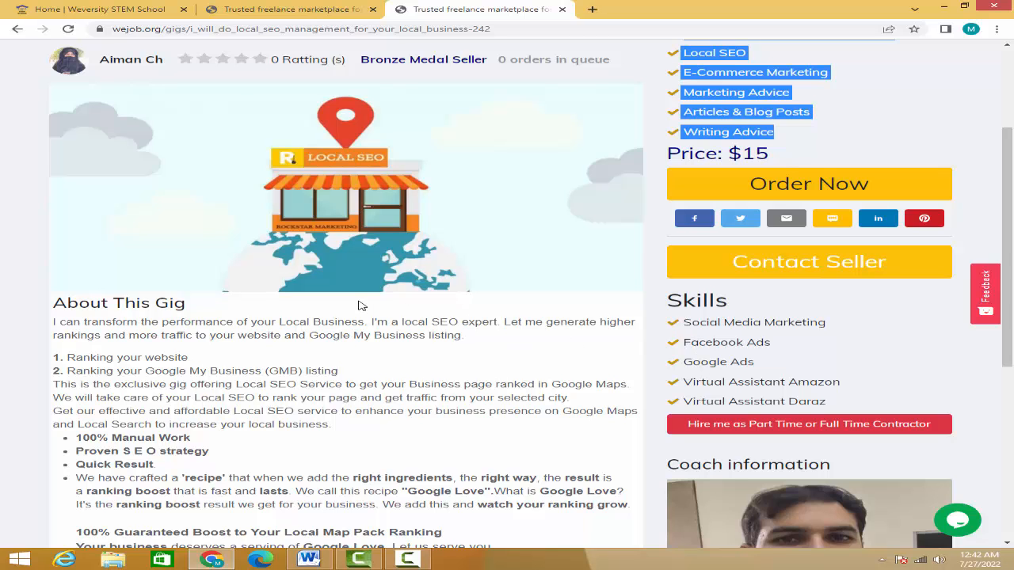
scroll(358, 306, up, 2)
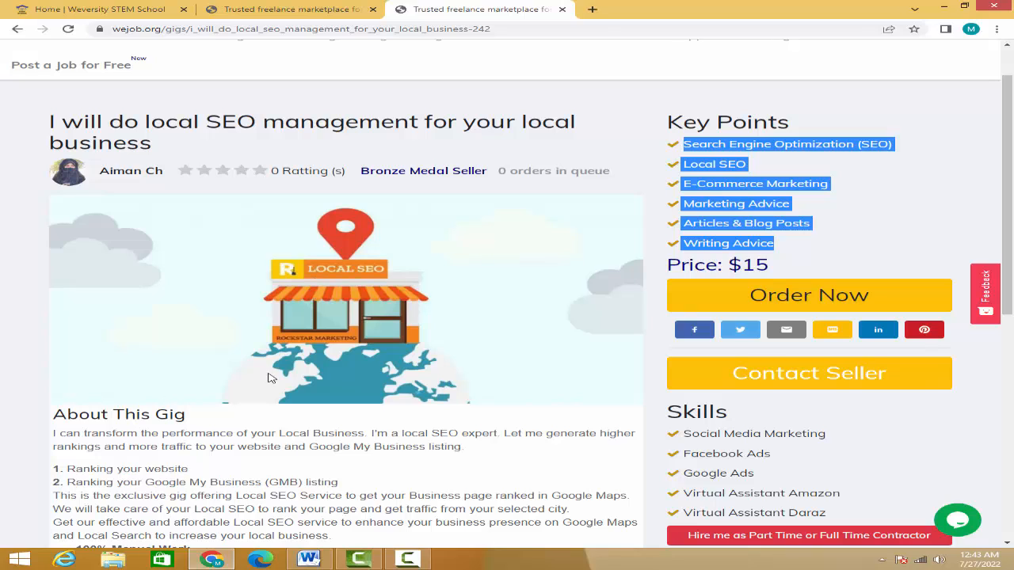
Switch to the gig document in Microsoft Word and highlight its title and the service description.
click(303, 561)
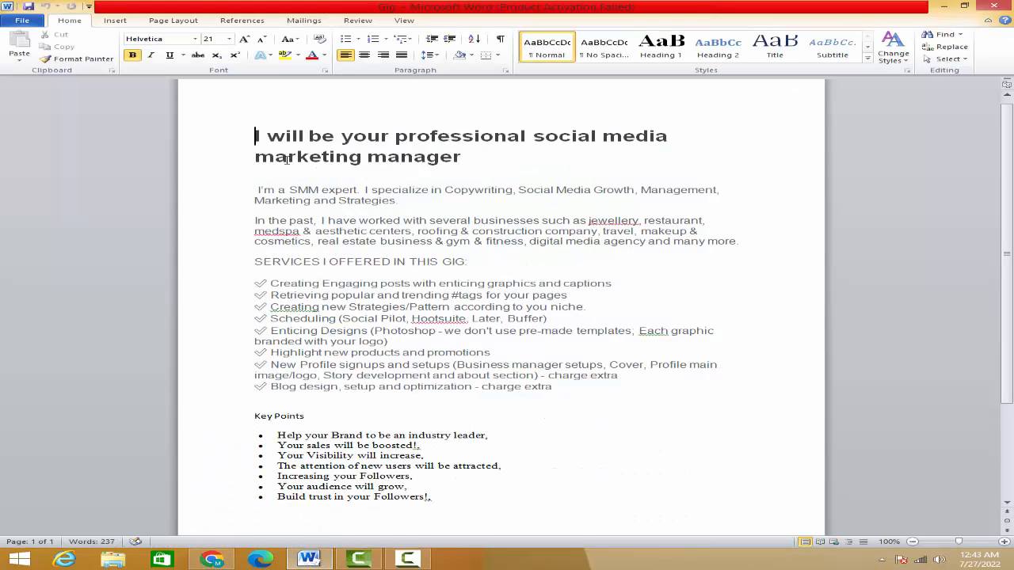
drag(255, 135, 339, 178)
drag(253, 187, 575, 383)
Highlight the document's Key Points list and the three package price lines, then return to the document's title.
scroll(574, 383, down, 2)
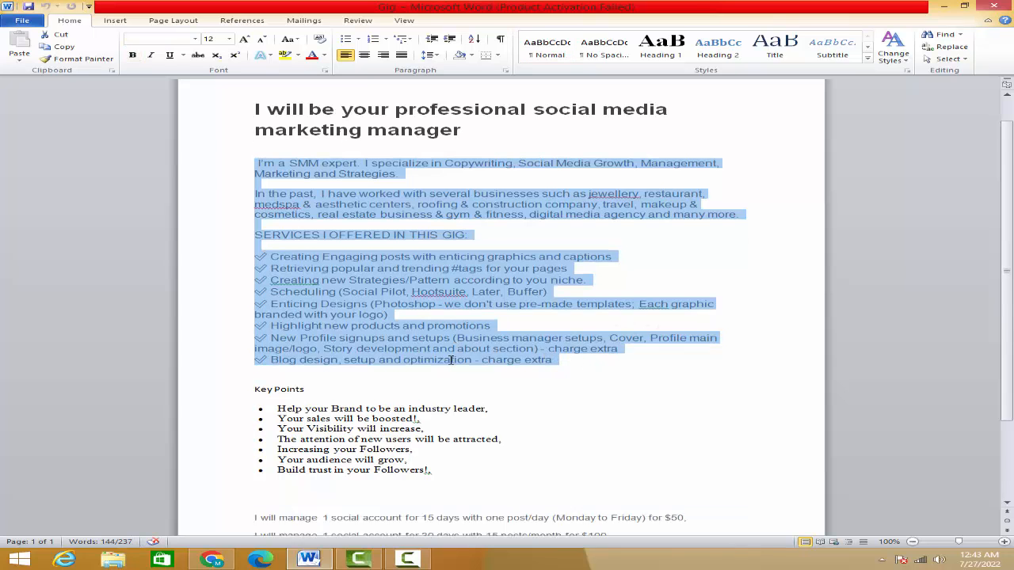
drag(253, 336, 412, 406)
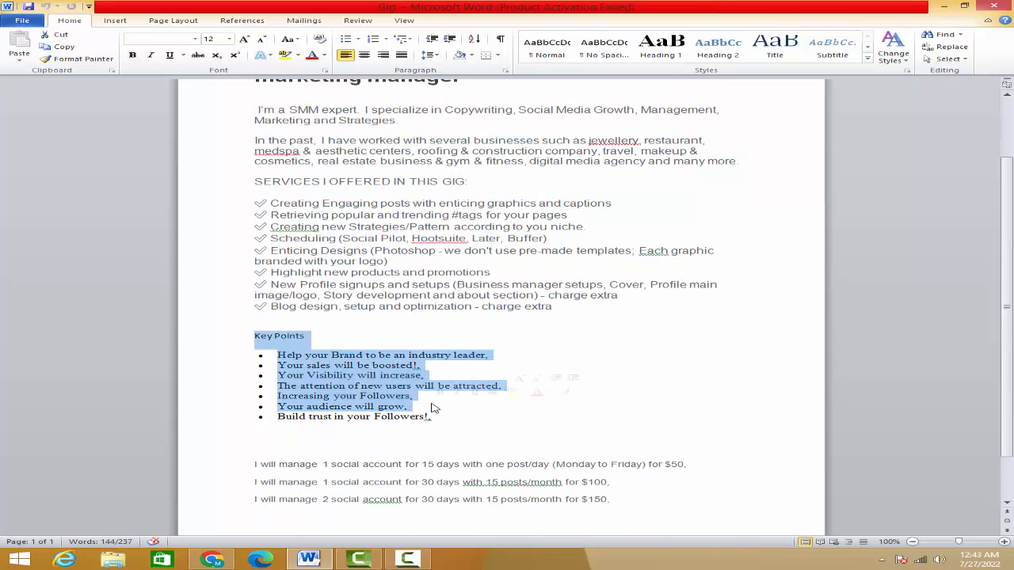
scroll(420, 369, down, 1)
drag(252, 411, 639, 455)
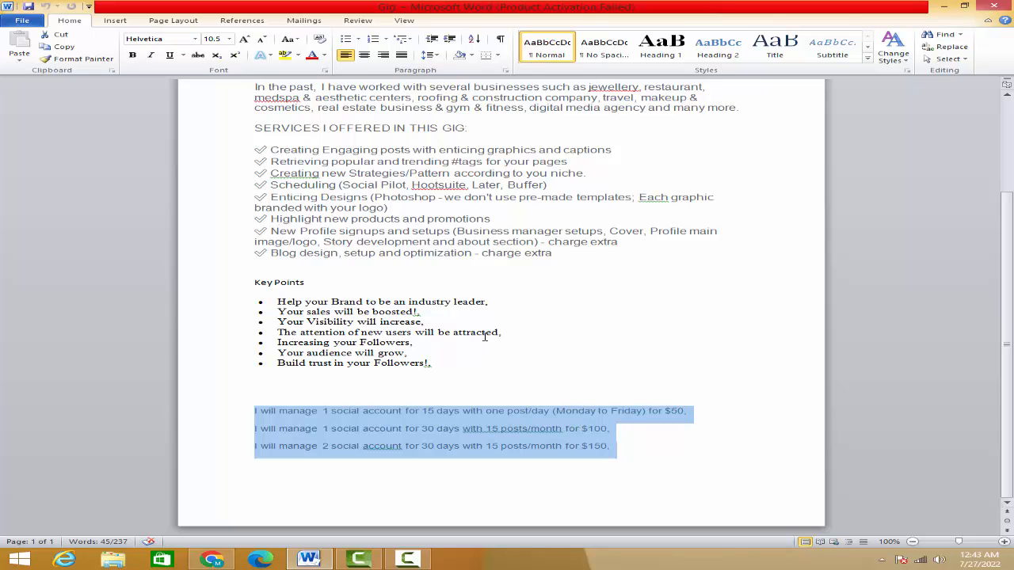
scroll(433, 286, up, 3)
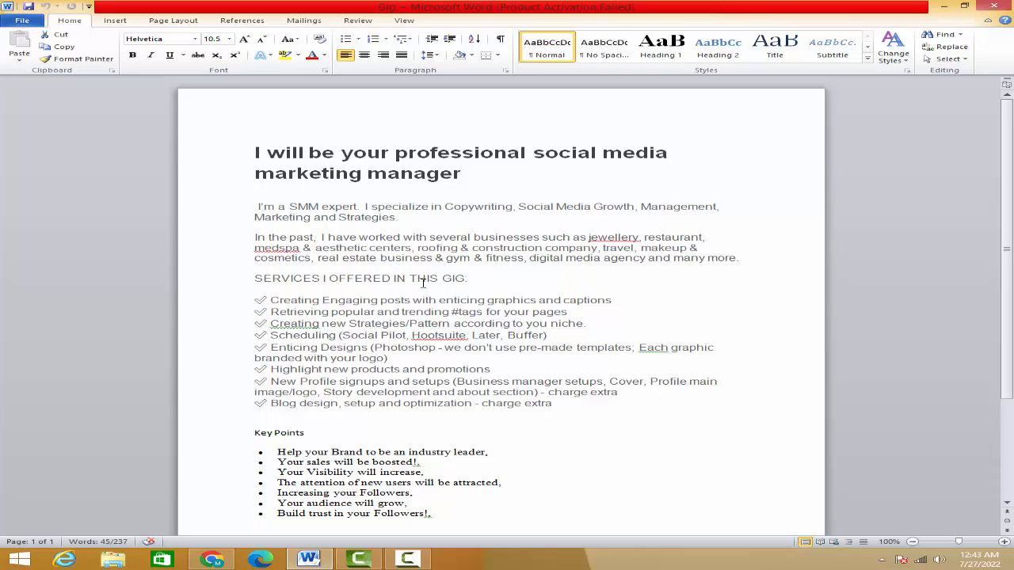
Switch to Chrome, open fiverr.com in a new tab and dismiss the Join Fiverr sign-up dialog.
scroll(384, 252, down, 4)
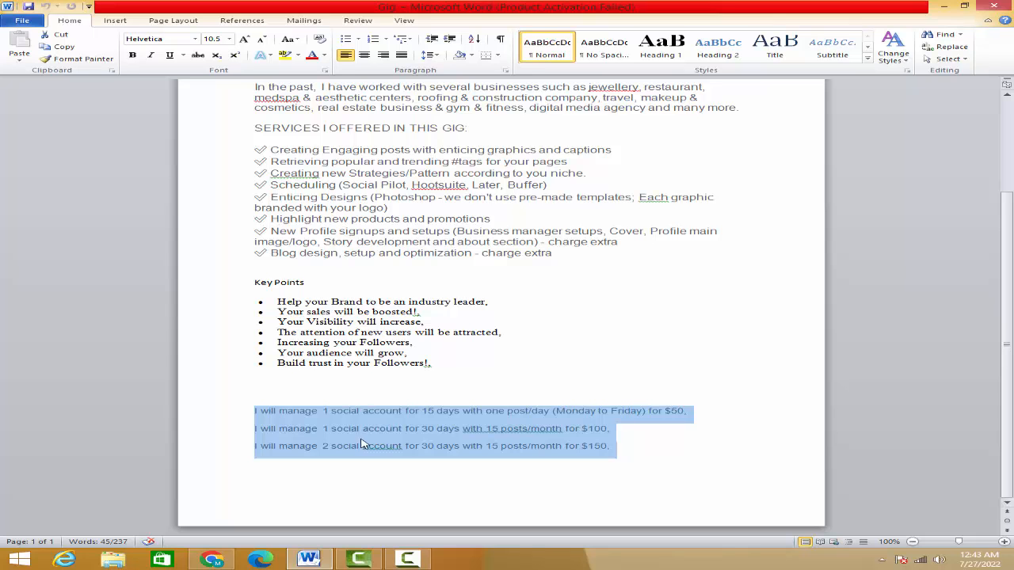
click(210, 560)
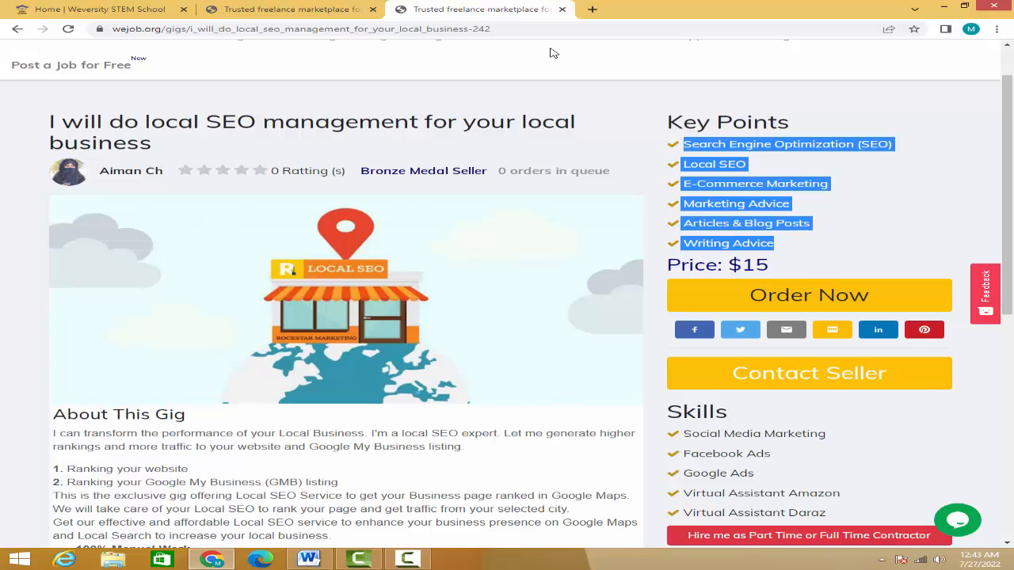
click(593, 8)
click(545, 28)
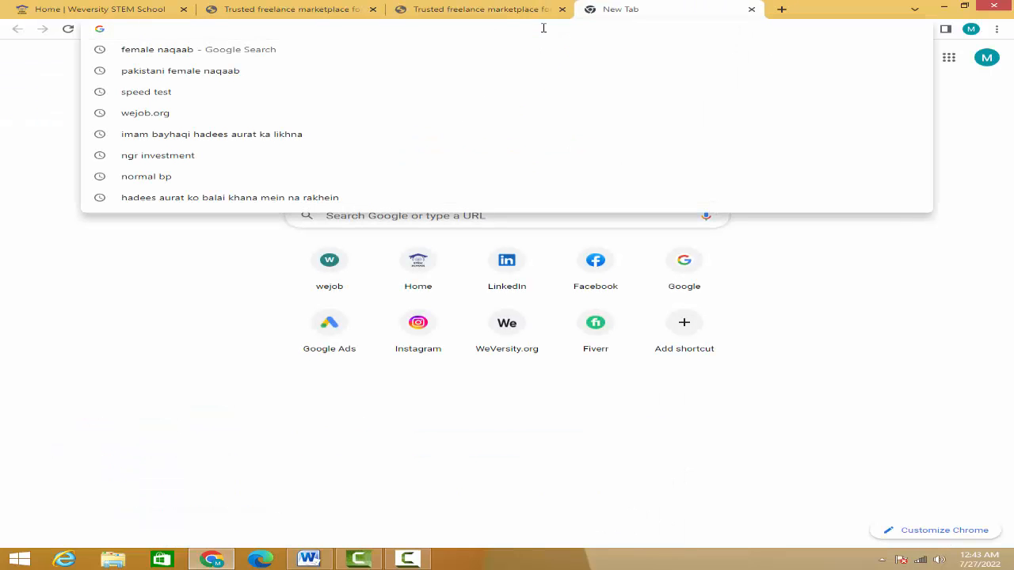
text(fiverr.com)
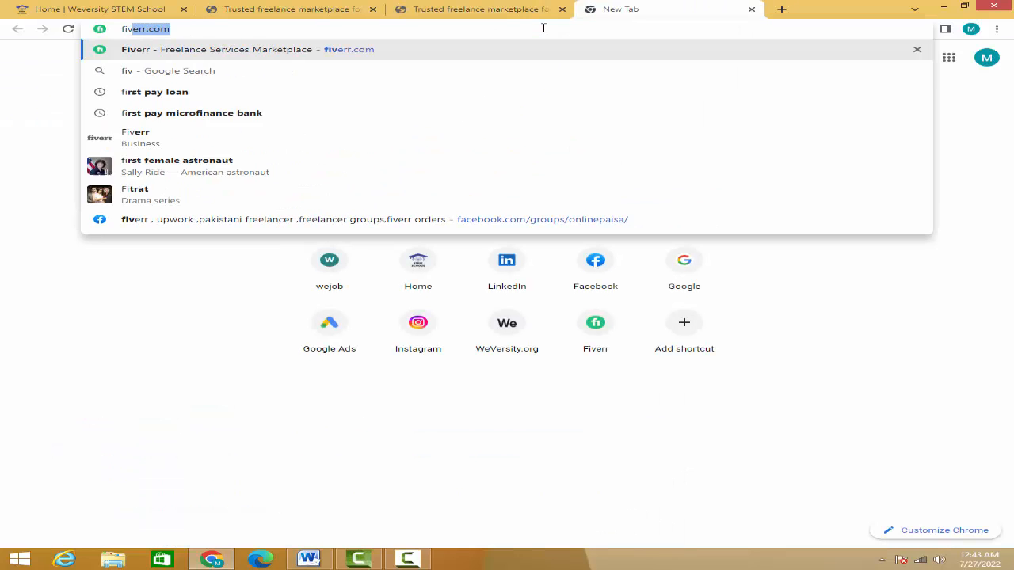
key(Return)
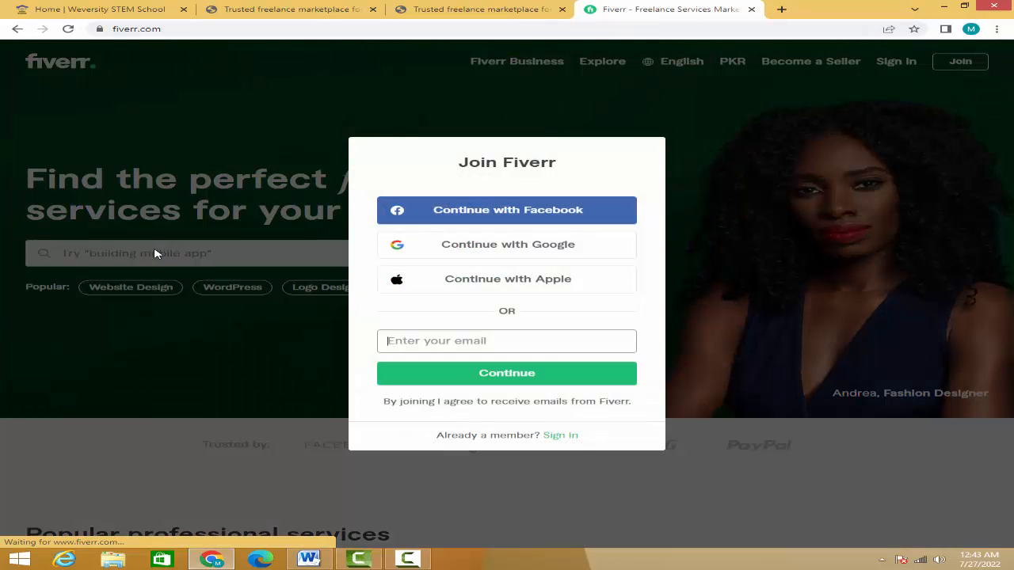
click(275, 132)
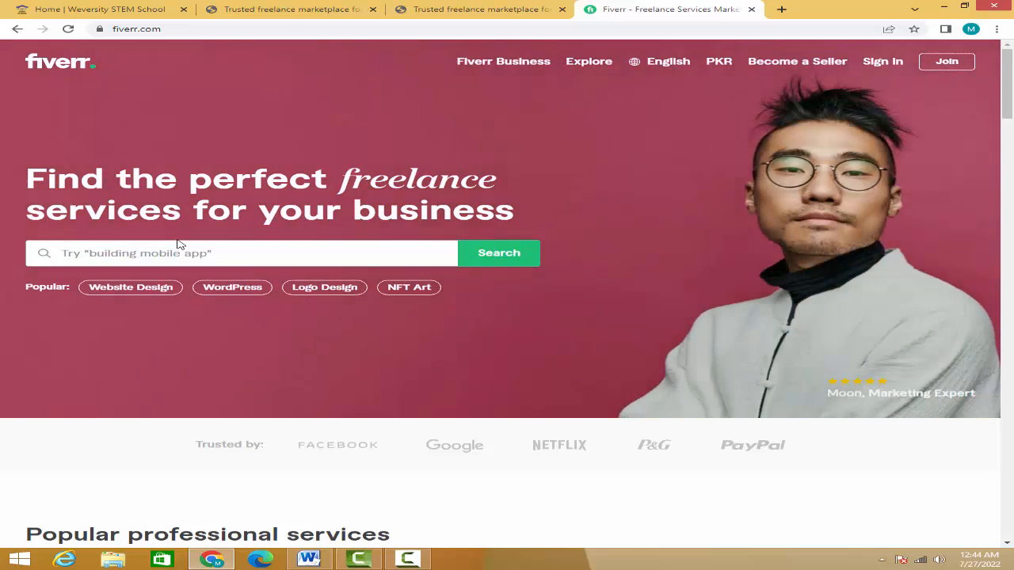
Search Fiverr for "social media marketing" and open the first result, "I will be your social media marketing manager", in a new tab.
text(social me)
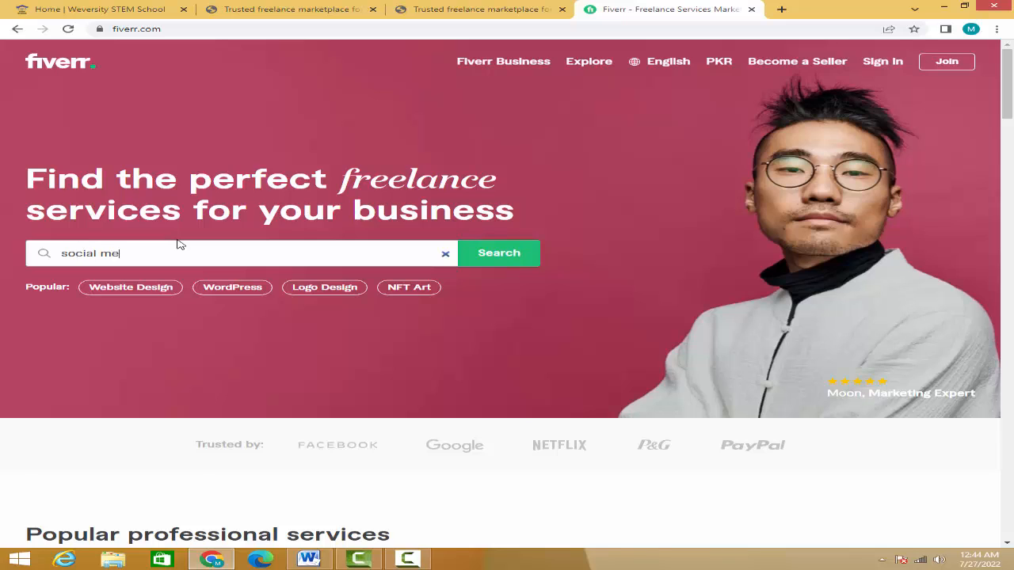
text(dia)
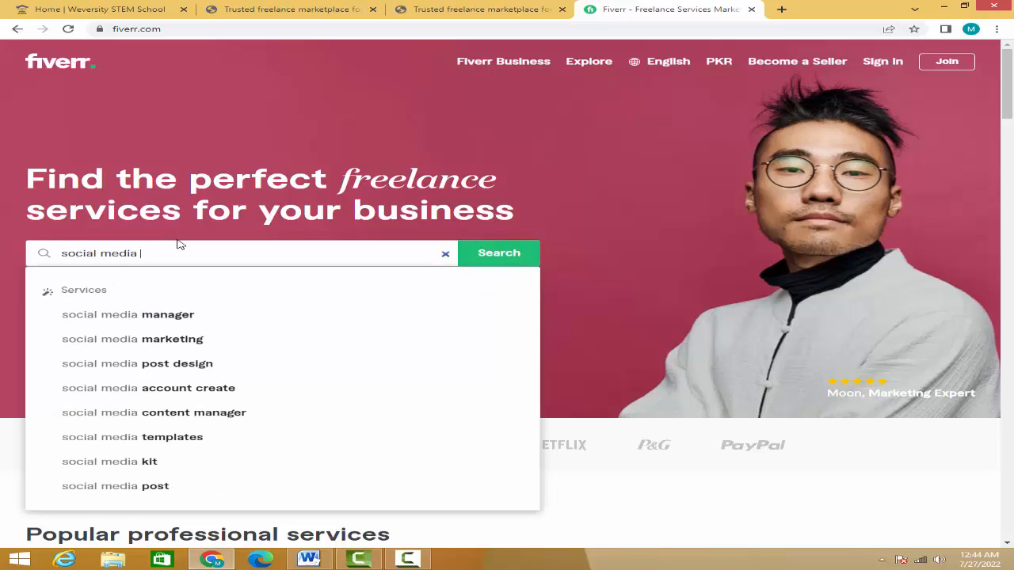
click(158, 339)
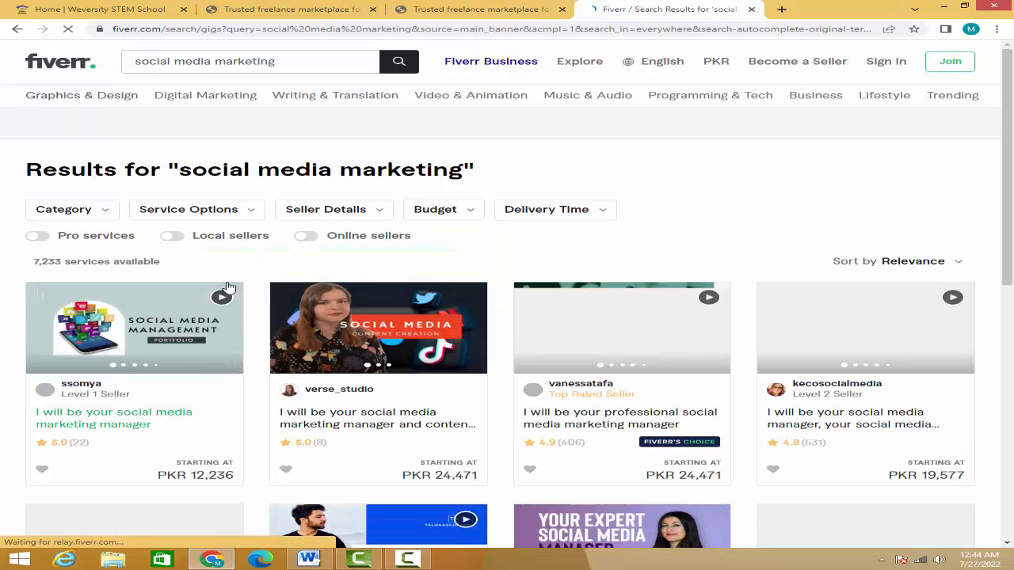
right_click(133, 424)
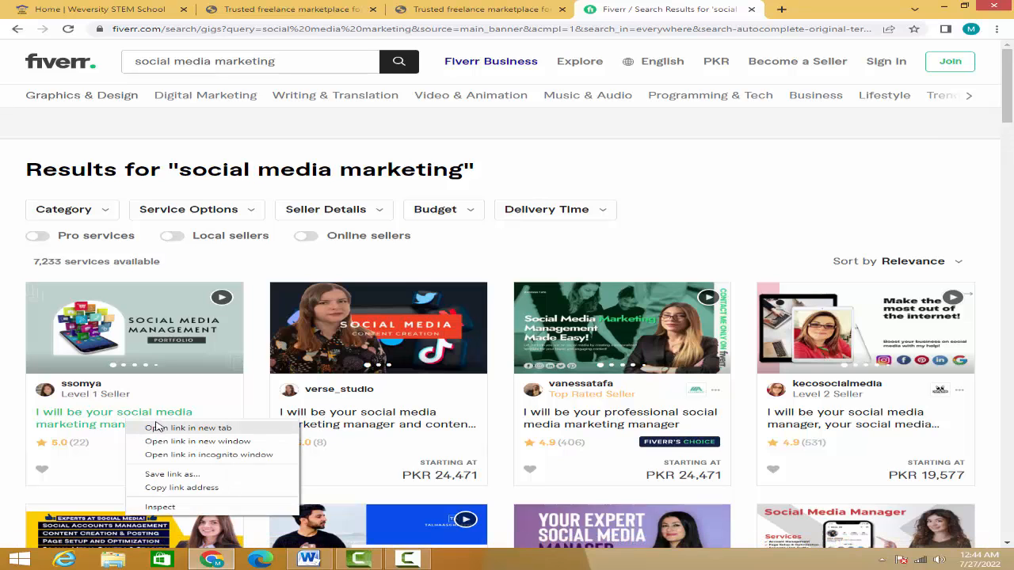
click(150, 427)
click(703, 9)
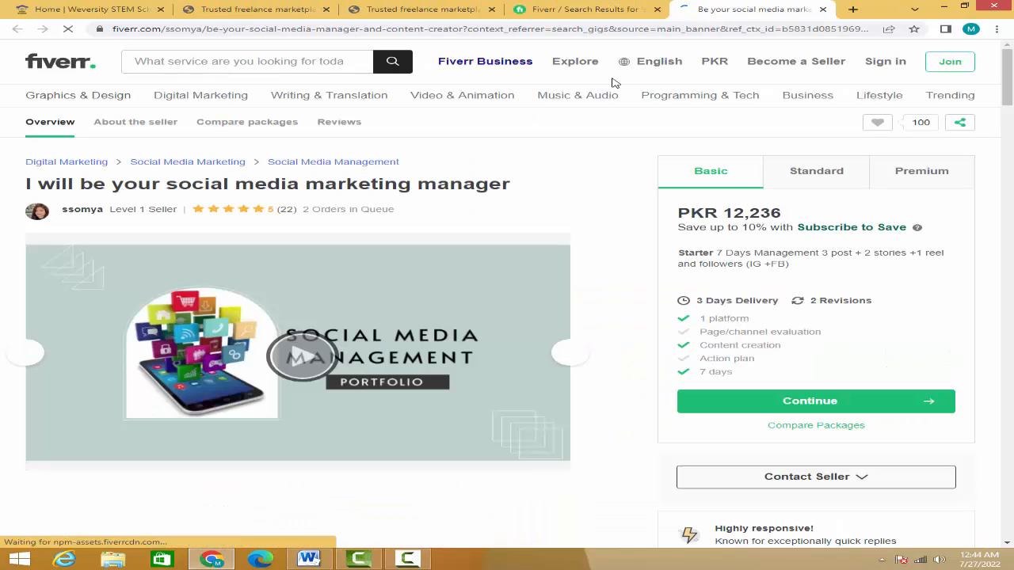
Highlight the Fiverr gig's title and read through its About This Gig description and seller information to the package comparison.
drag(26, 186, 483, 187)
scroll(281, 319, down, 5)
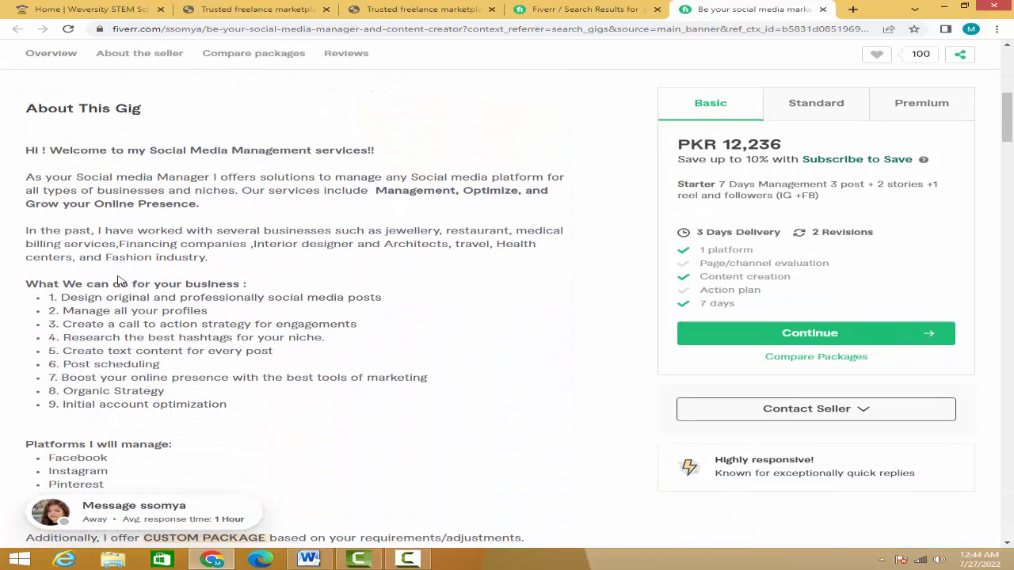
scroll(119, 296, down, 1)
scroll(119, 296, down, 2)
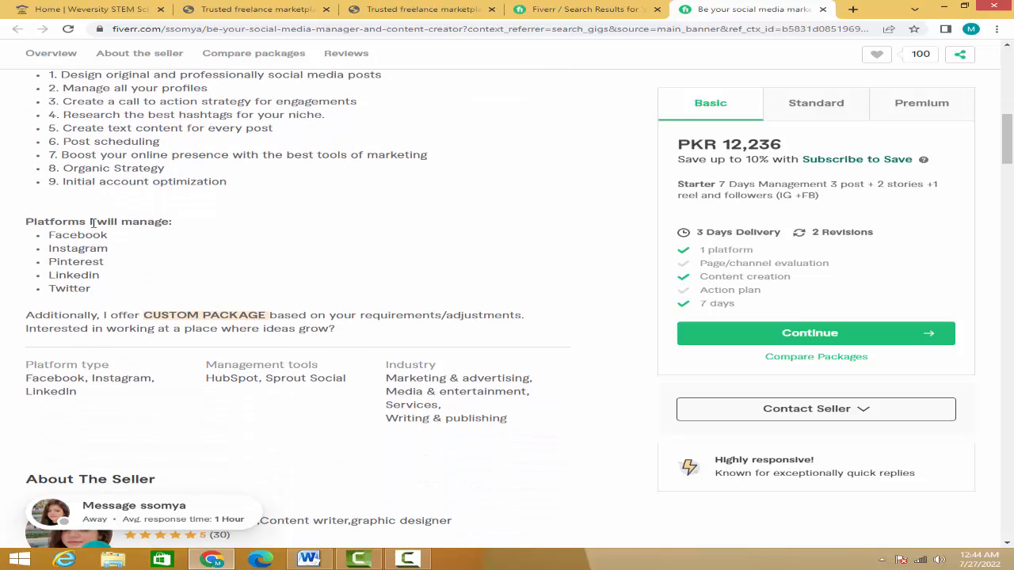
scroll(171, 309, down, 3)
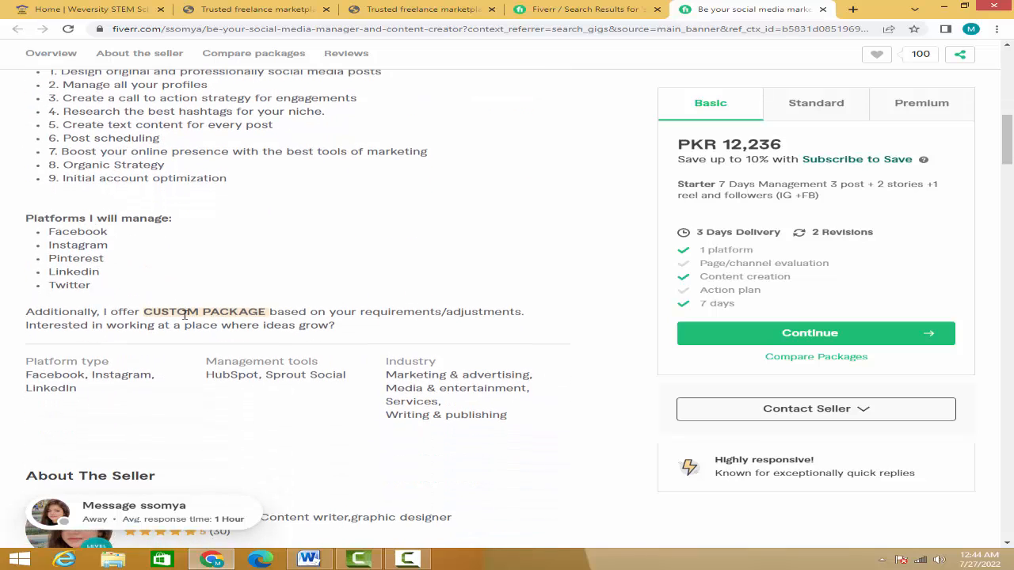
scroll(212, 301, down, 4)
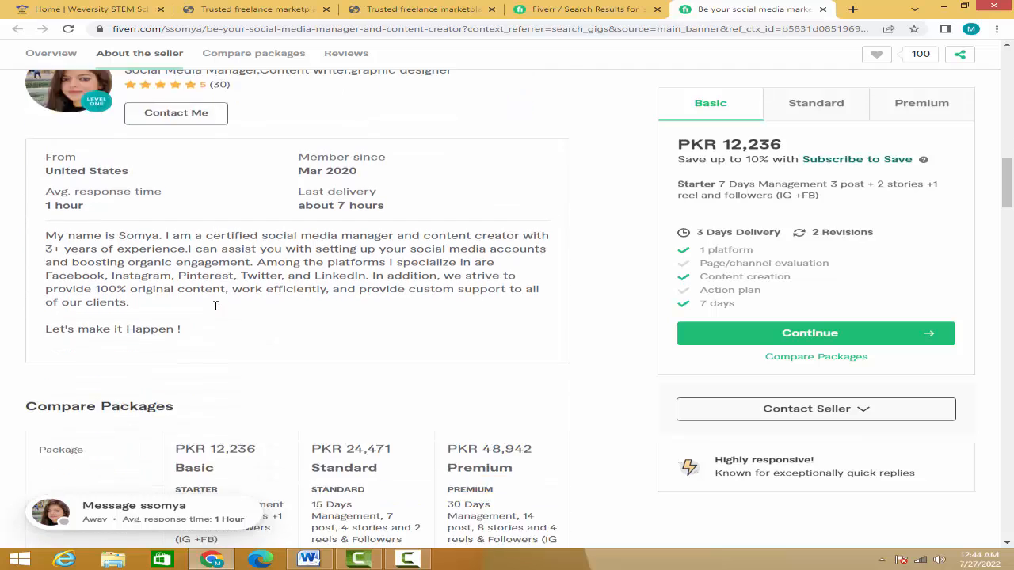
scroll(214, 309, down, 1)
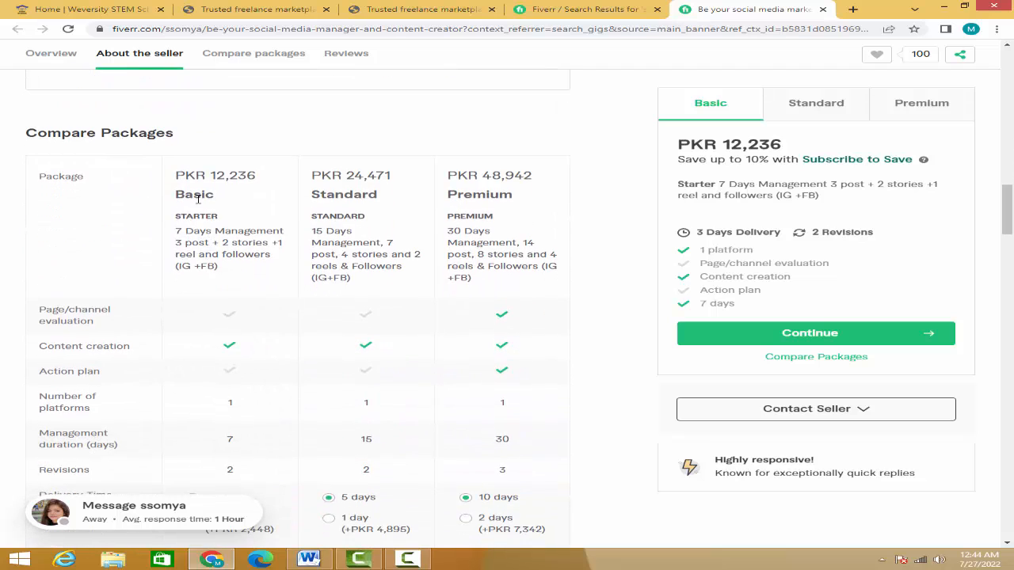
Highlight the Basic price and the Basic, Standard and Premium package descriptions in Compare Packages, and check the delivery options.
drag(211, 176, 264, 185)
drag(174, 228, 288, 270)
click(327, 241)
drag(314, 231, 367, 268)
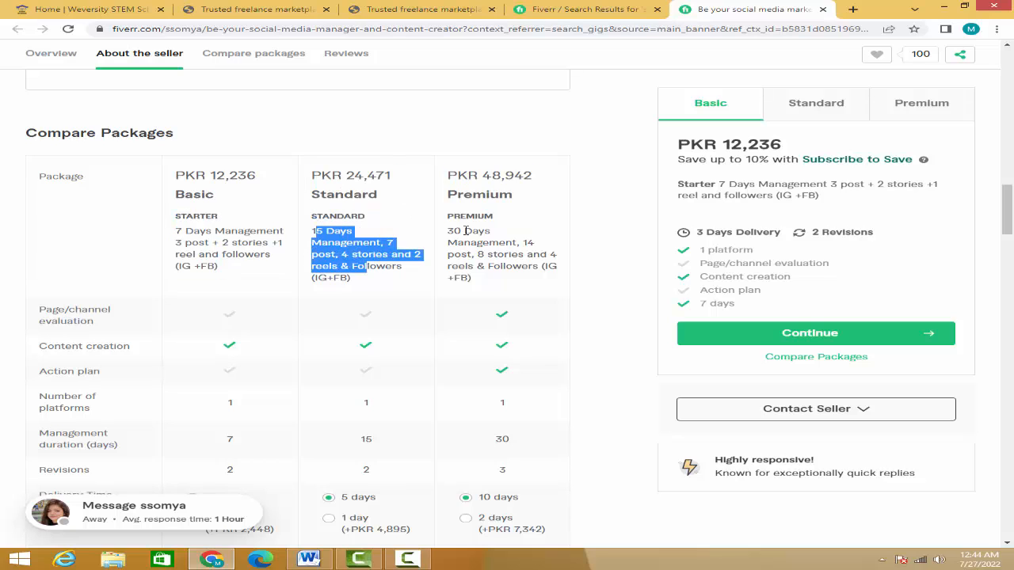
drag(466, 230, 521, 274)
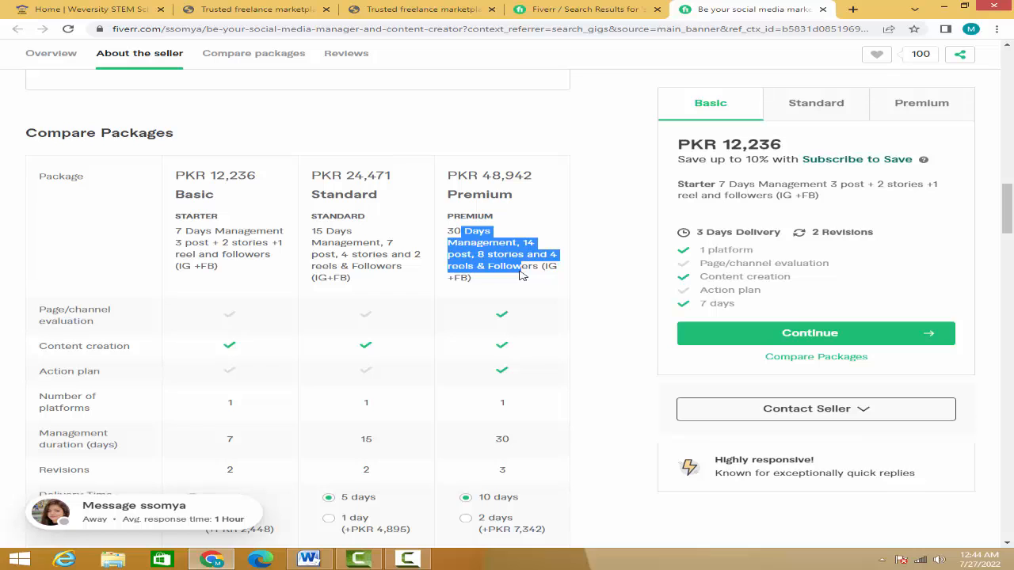
scroll(301, 288, down, 3)
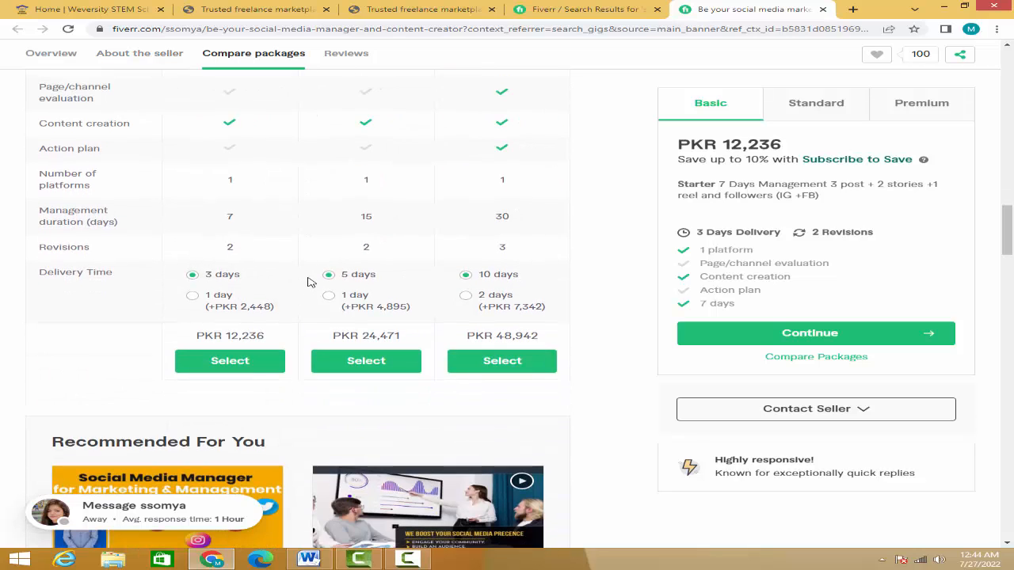
scroll(475, 198, up, 2)
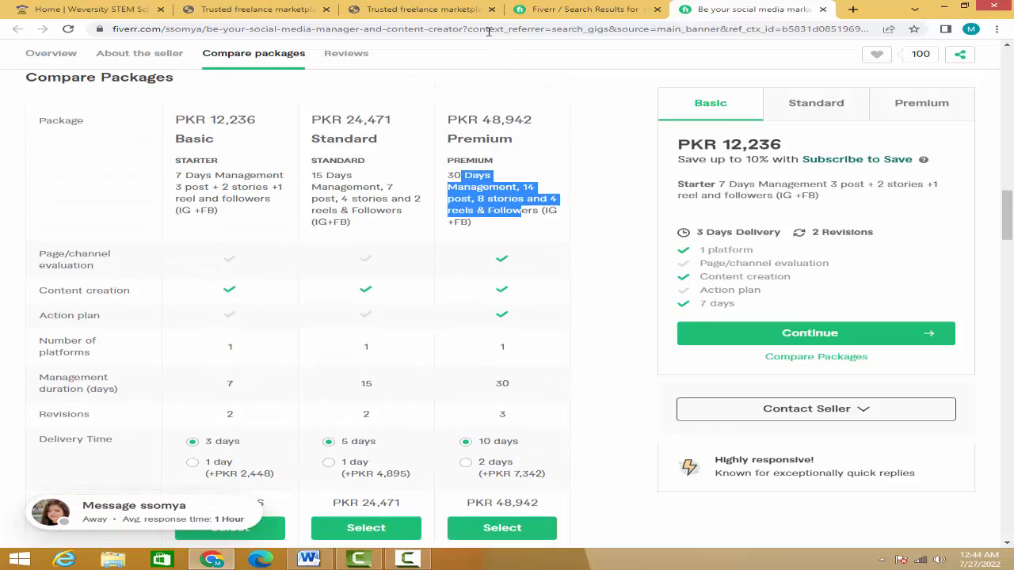
Return to the local SEO gig on WeJob.org and highlight its Gig Package Details.
click(396, 14)
scroll(285, 229, down, 1)
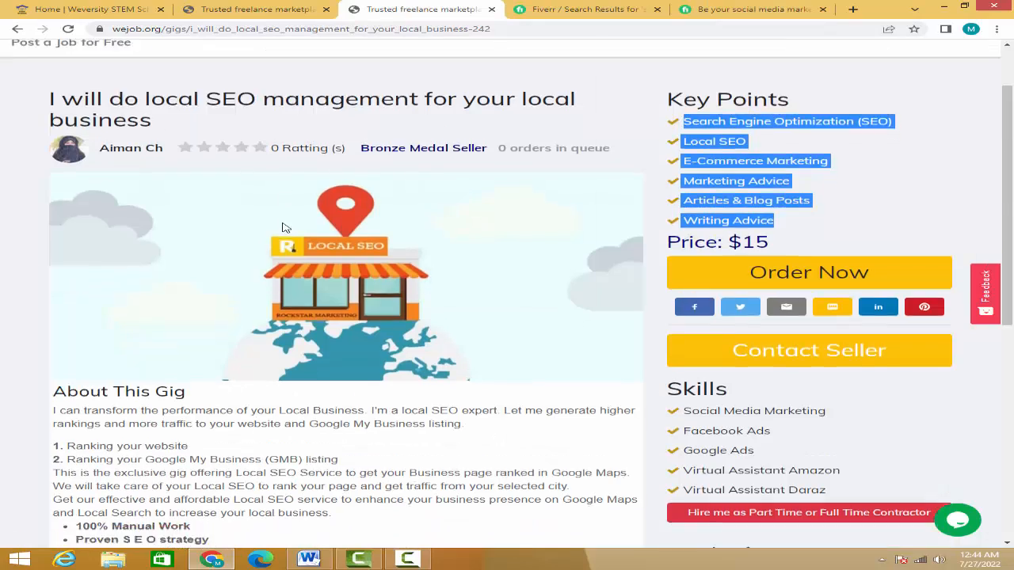
scroll(285, 228, down, 4)
scroll(283, 225, up, 2)
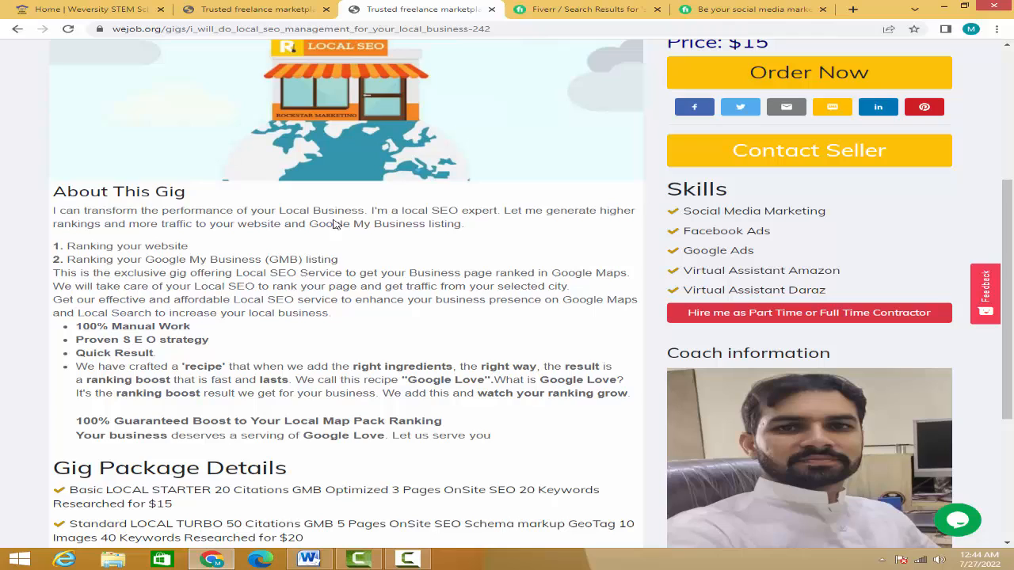
scroll(258, 269, down, 2)
drag(290, 328, 292, 393)
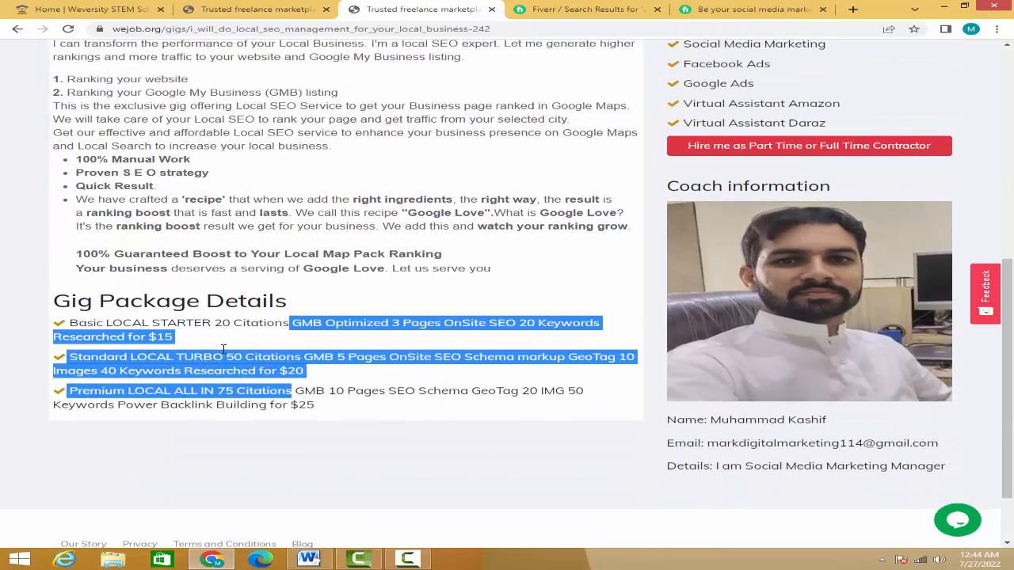
Review the WeJob gig's Skills and Key Points lists, its title, image and description.
scroll(537, 281, up, 1)
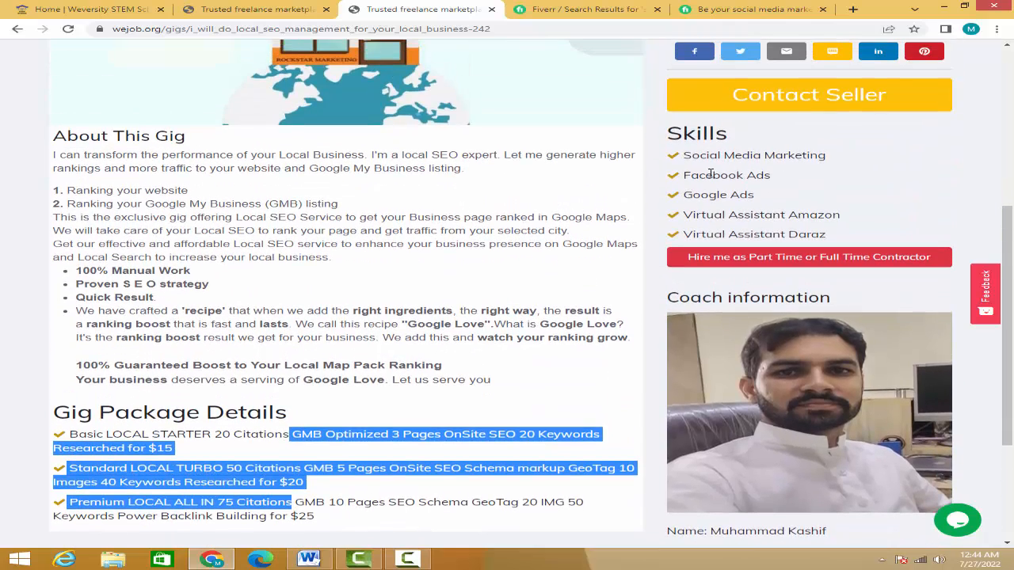
scroll(711, 166, up, 2)
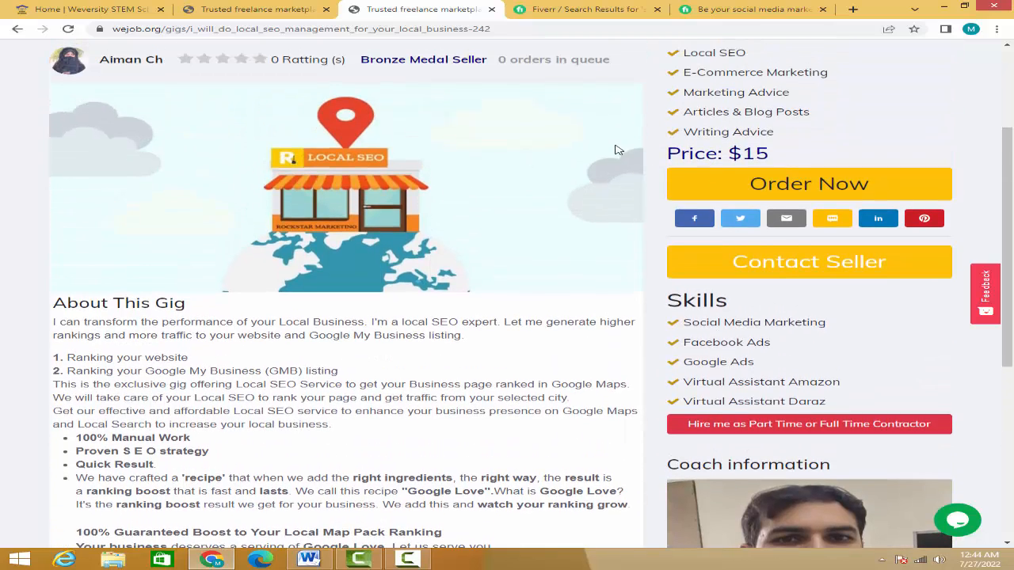
scroll(716, 149, up, 2)
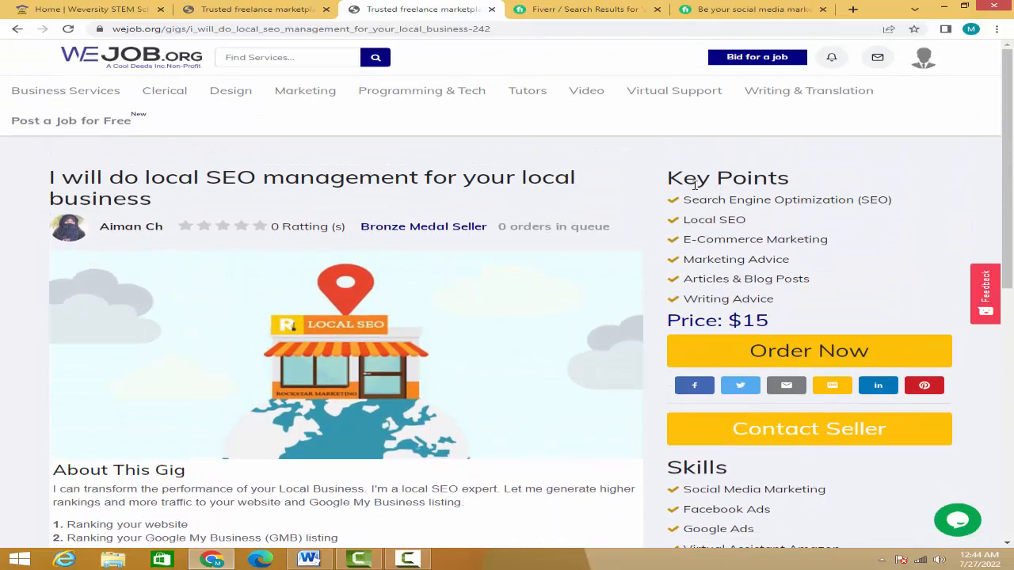
scroll(549, 207, down, 2)
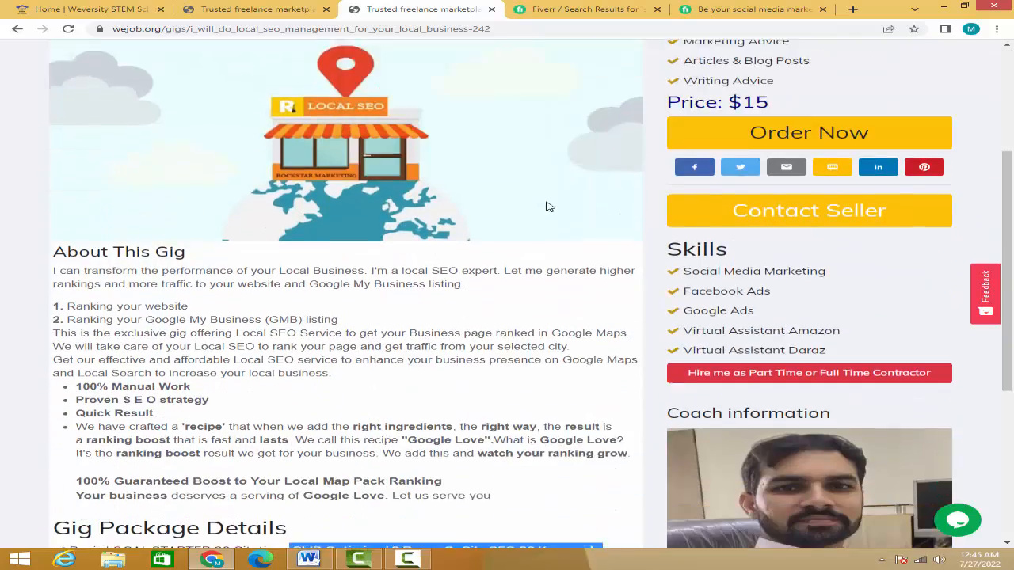
scroll(549, 207, down, 2)
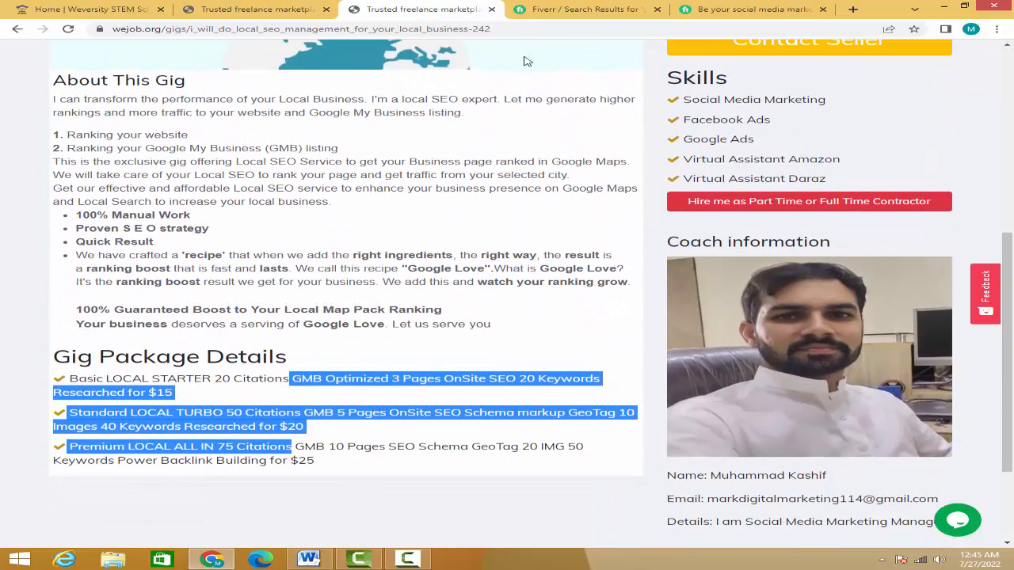
Go back to the opened Fiverr gig and look over its packages, description and image.
click(578, 11)
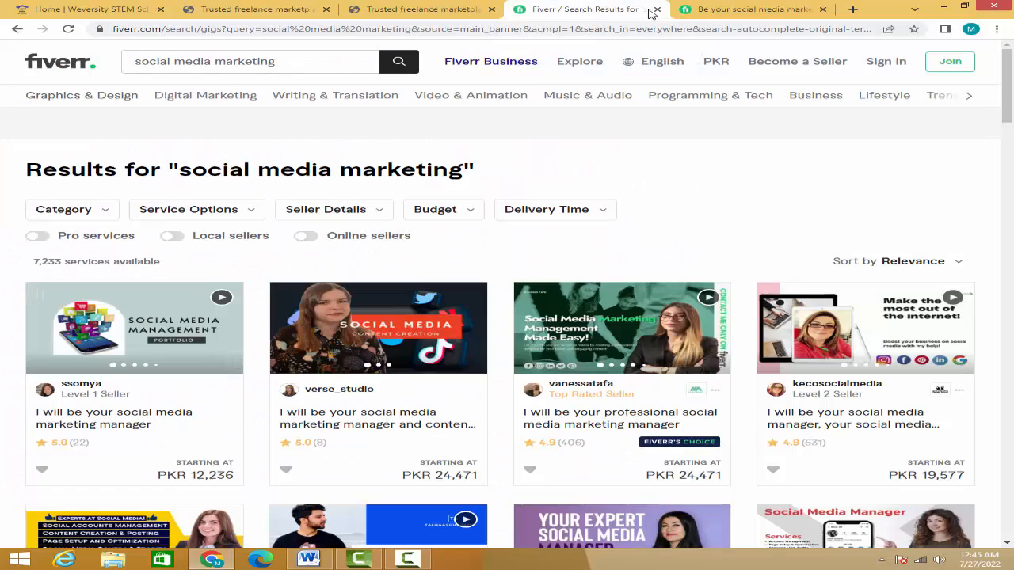
click(737, 10)
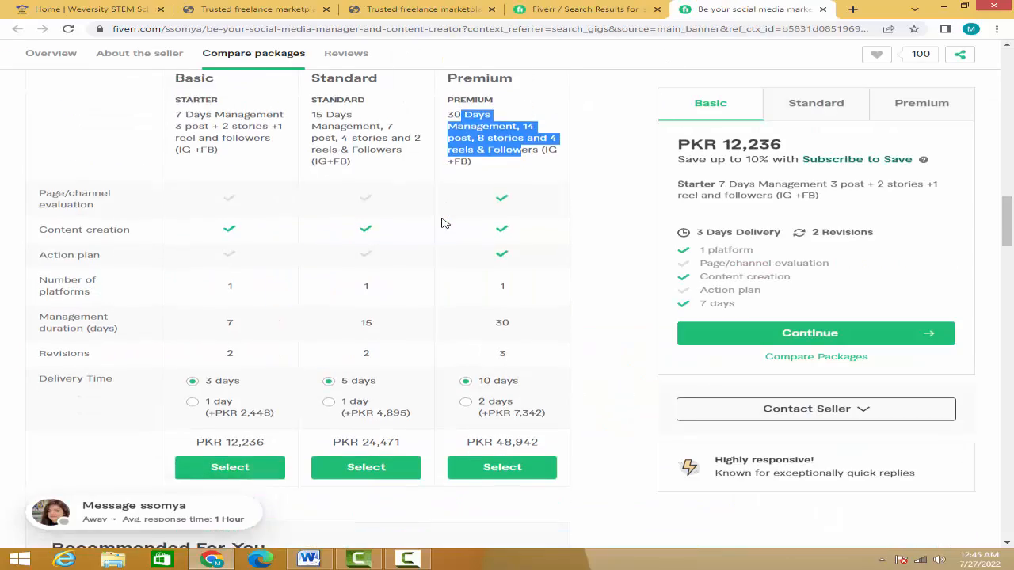
scroll(444, 221, up, 15)
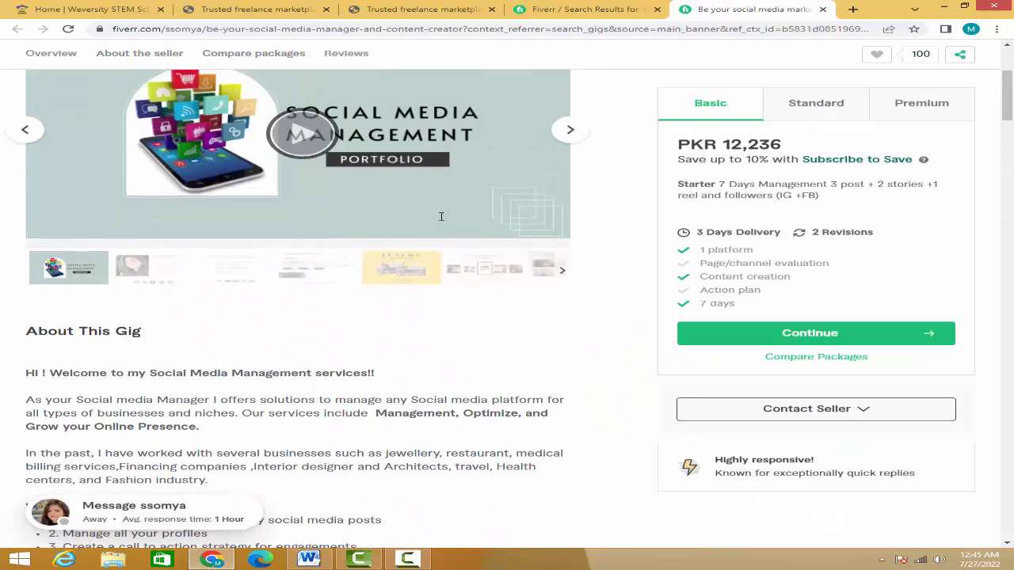
Browse more social media marketing gigs in the Fiverr search results and close both Fiverr tabs.
click(576, 19)
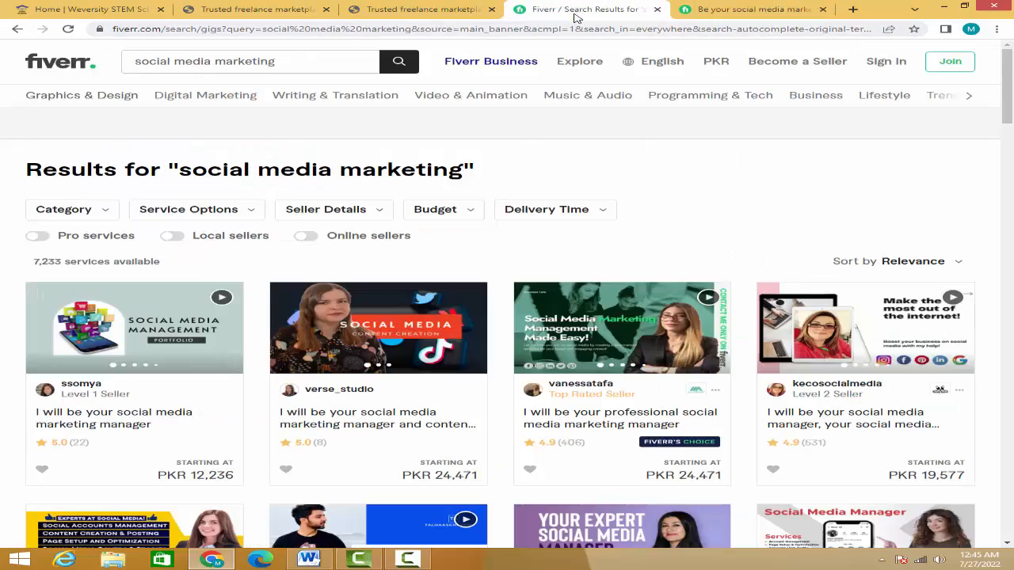
scroll(464, 190, down, 3)
scroll(465, 190, down, 1)
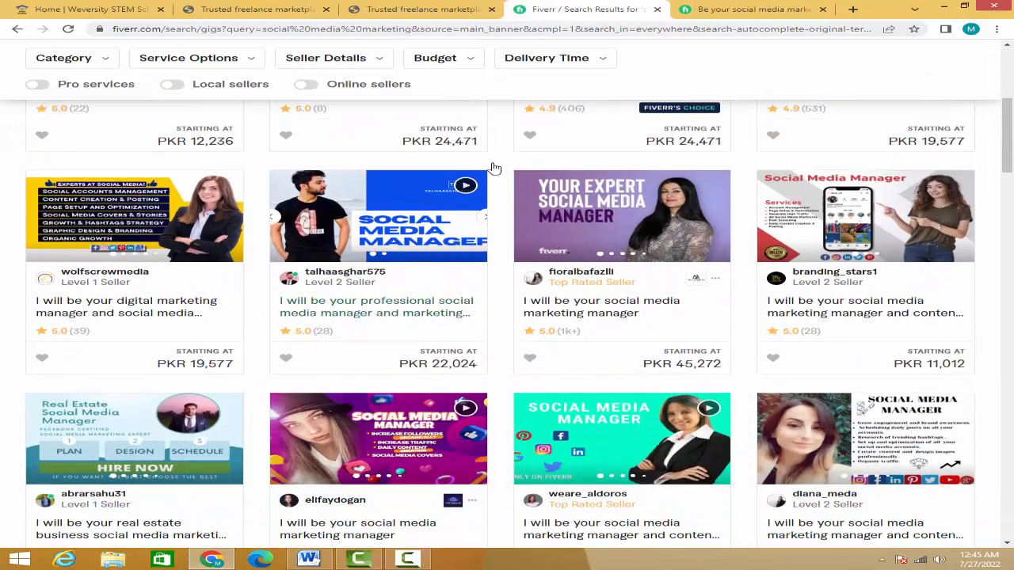
click(658, 9)
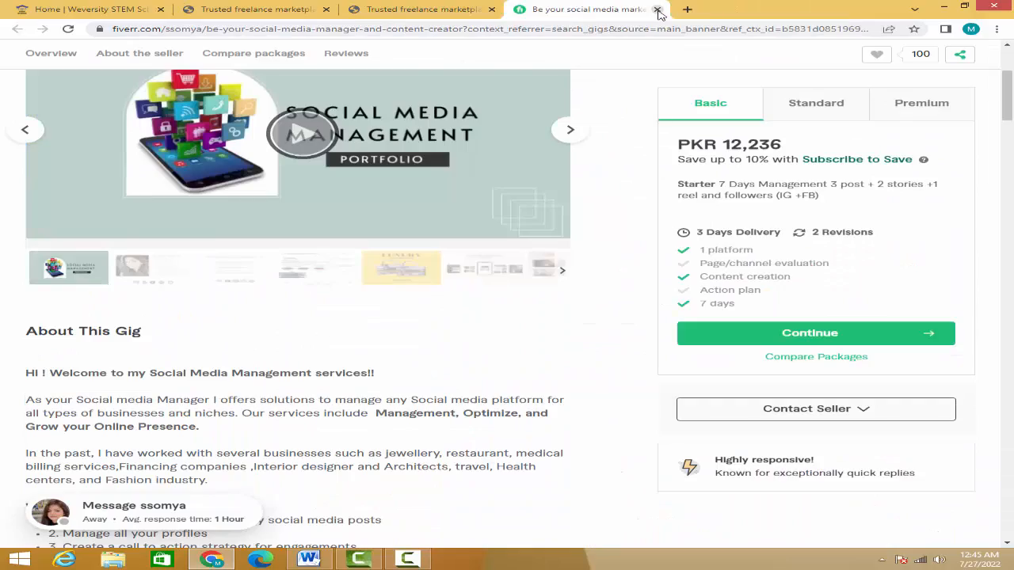
click(657, 10)
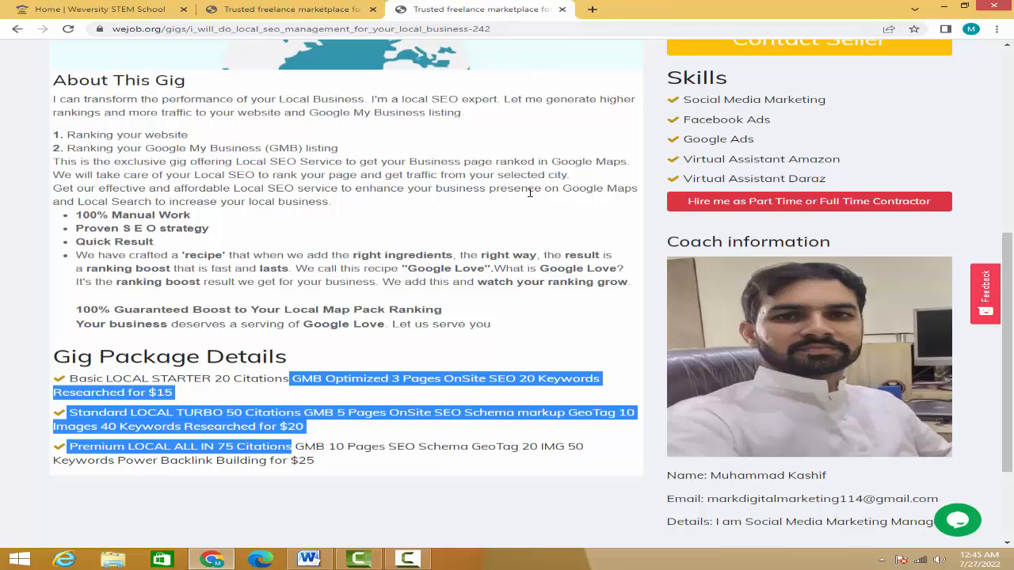
Look over the top of the local SEO gig on WeJob.org and compare it with the prepared gig content in Word.
scroll(208, 188, up, 3)
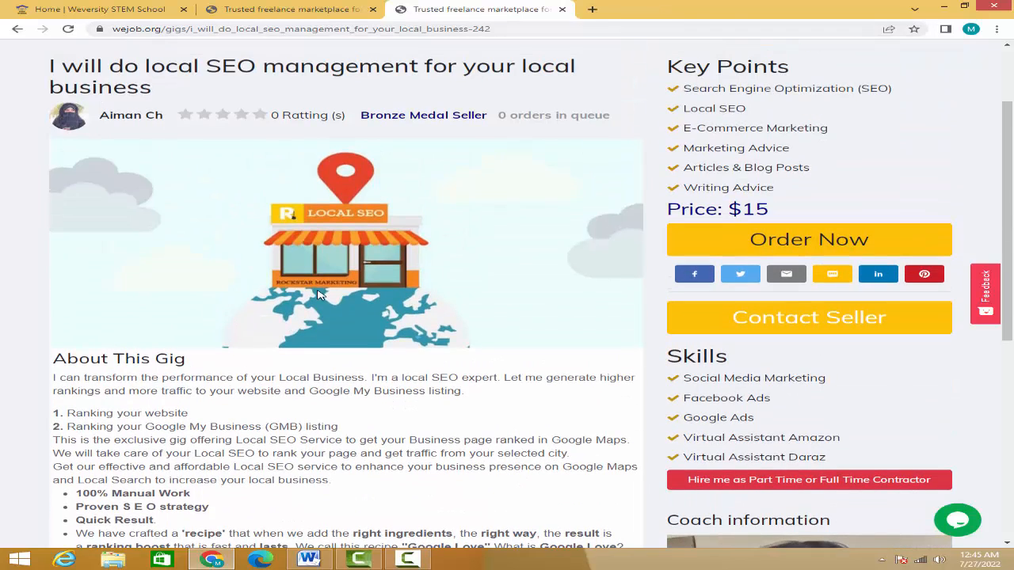
click(309, 560)
scroll(339, 337, up, 3)
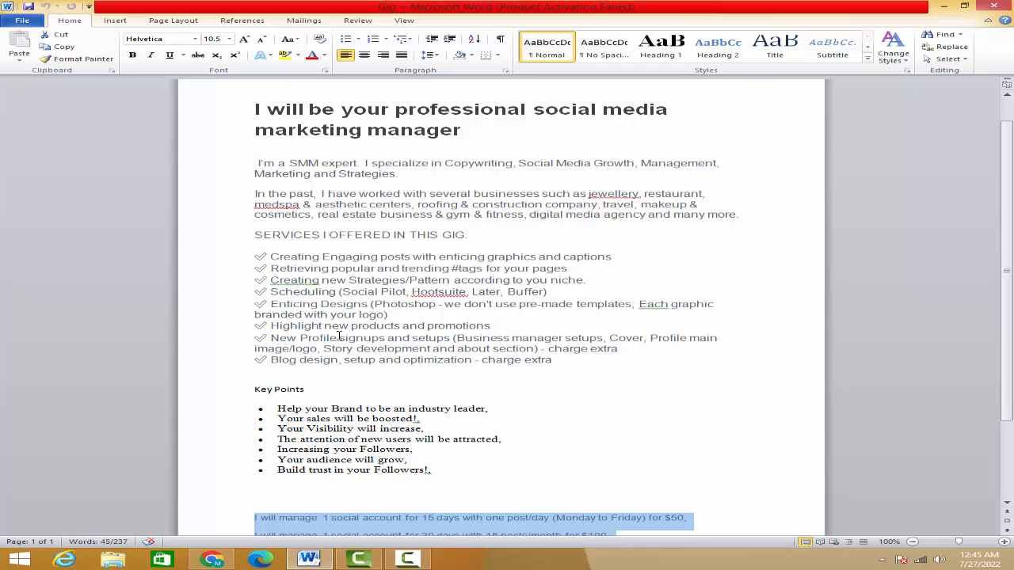
scroll(339, 336, down, 2)
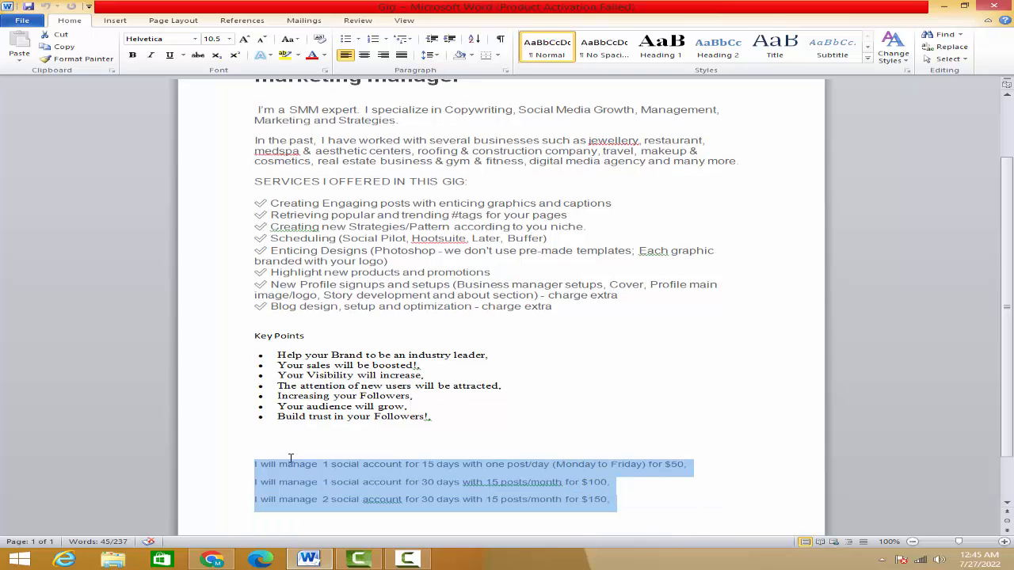
Return to the Gigs page on WeJob.org in Chrome, start creating a new gig and look over its blank form.
click(211, 561)
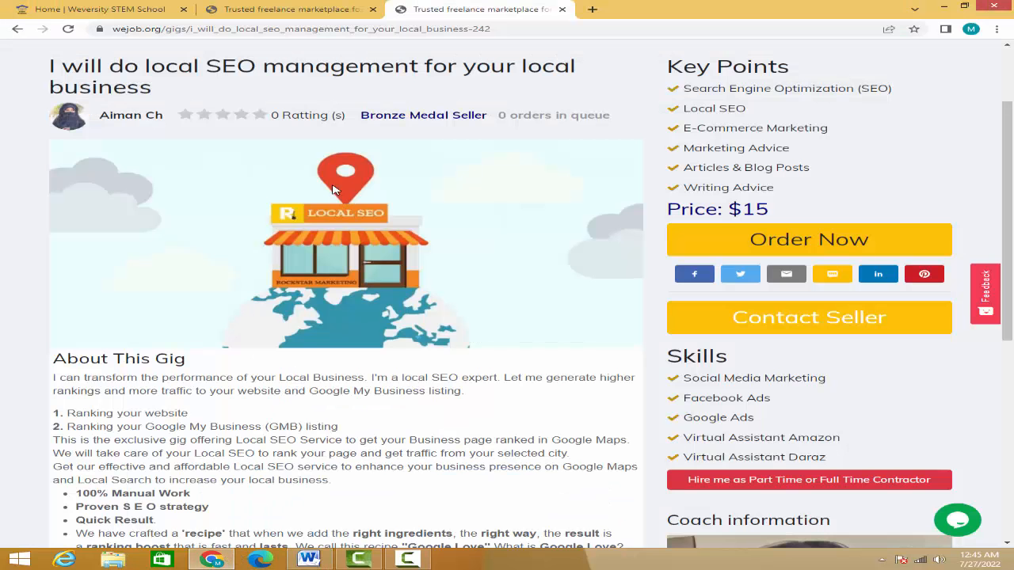
click(286, 9)
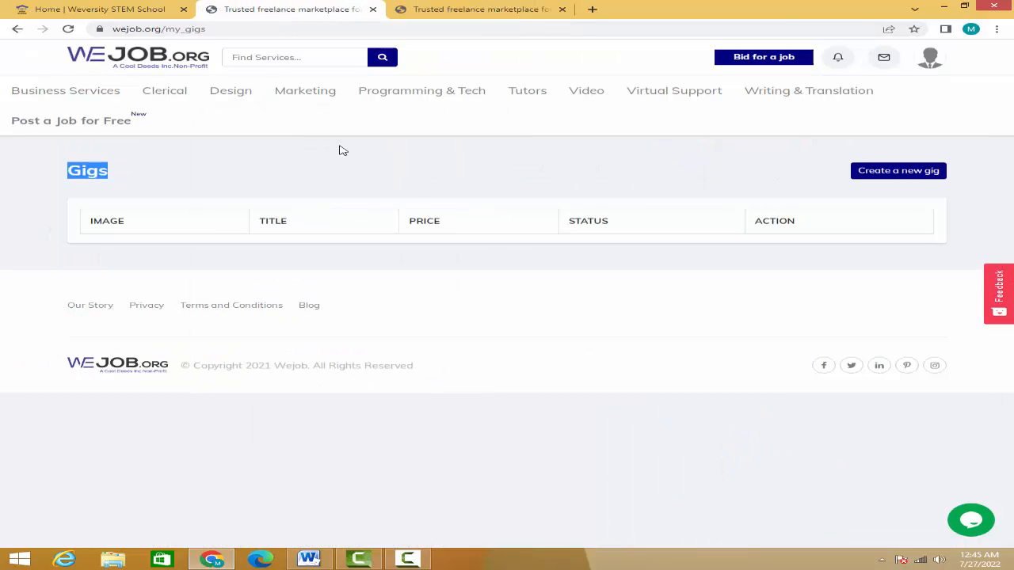
click(696, 177)
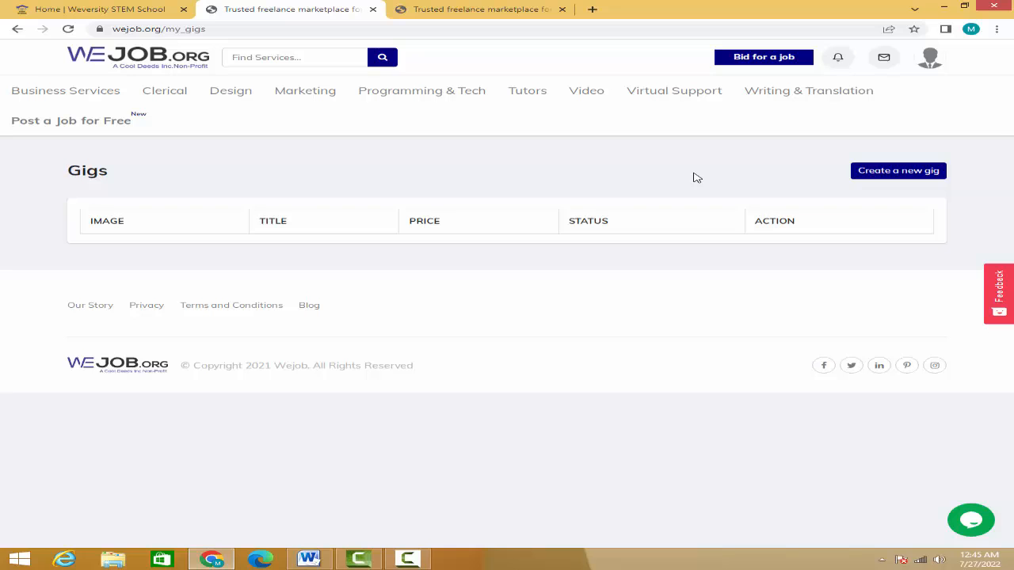
click(874, 177)
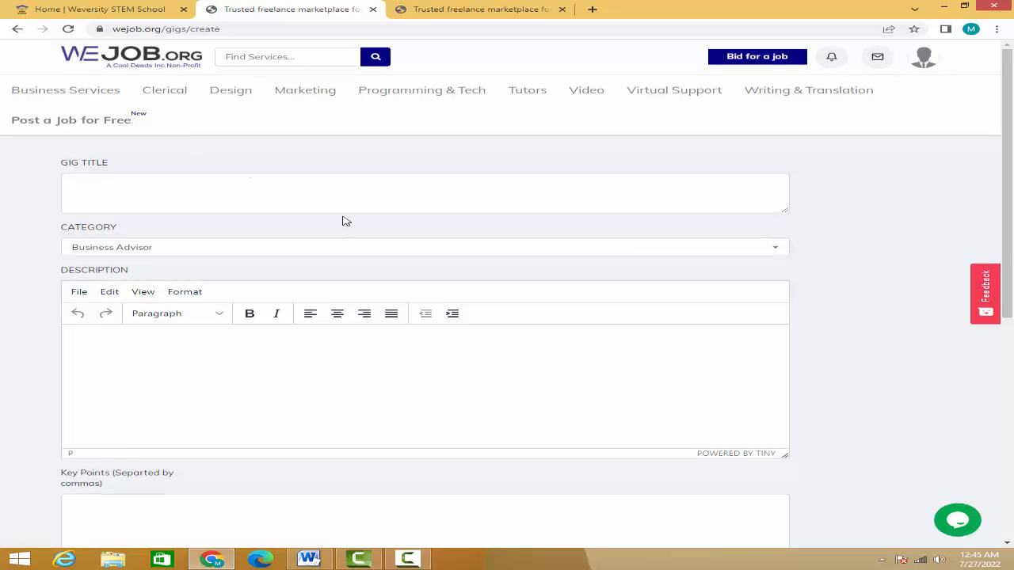
scroll(343, 221, down, 5)
scroll(342, 221, up, 4)
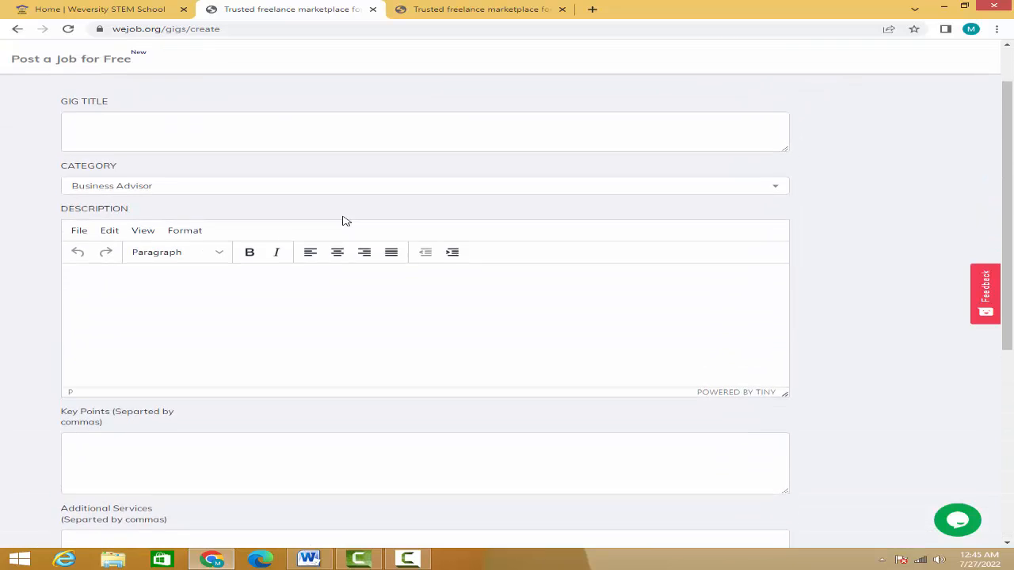
scroll(343, 221, up, 1)
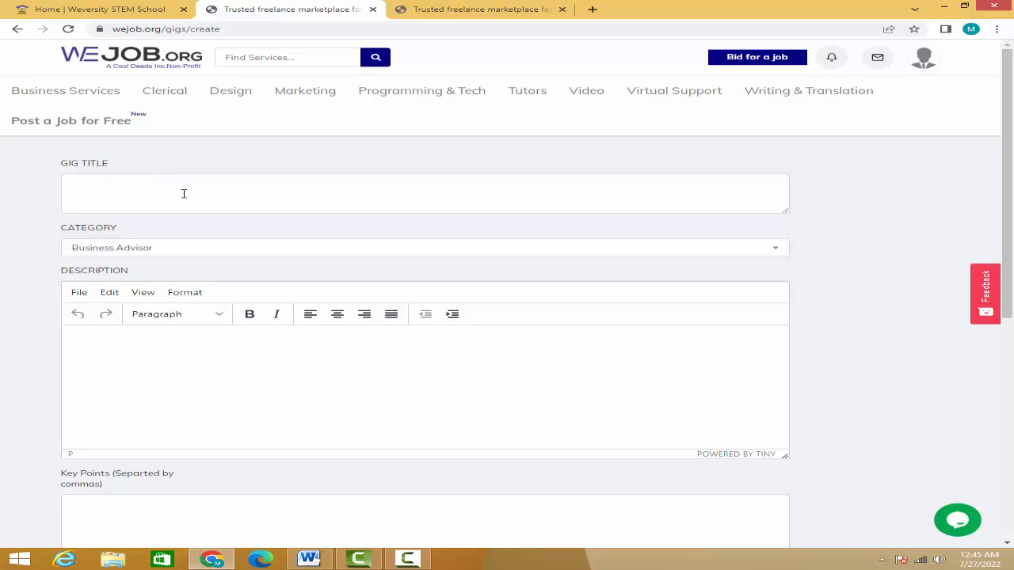
Go back to the example local SEO gig and highlight its title, "I will do local SEO management for your local business".
click(444, 11)
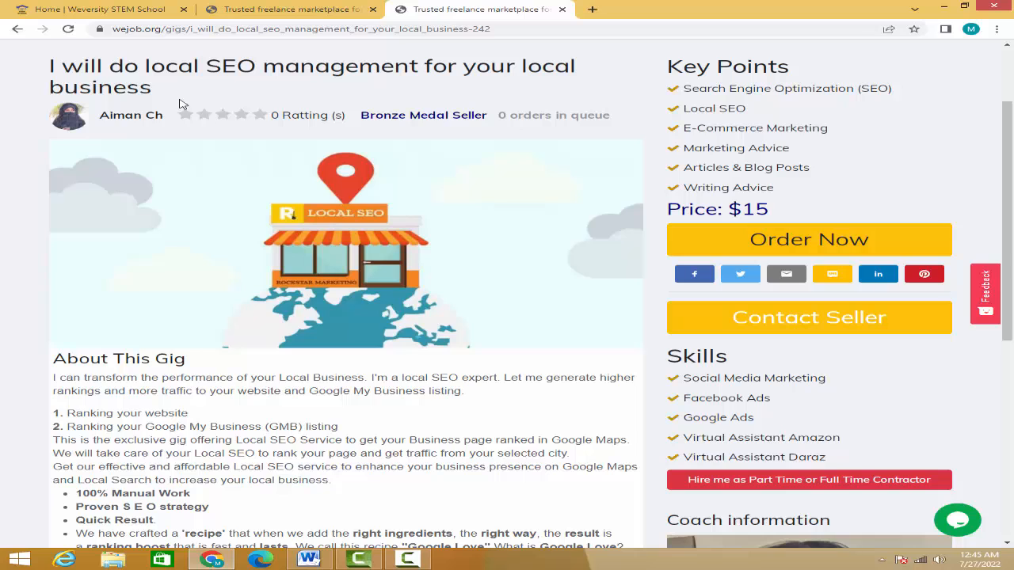
scroll(158, 107, up, 2)
drag(47, 176, 156, 210)
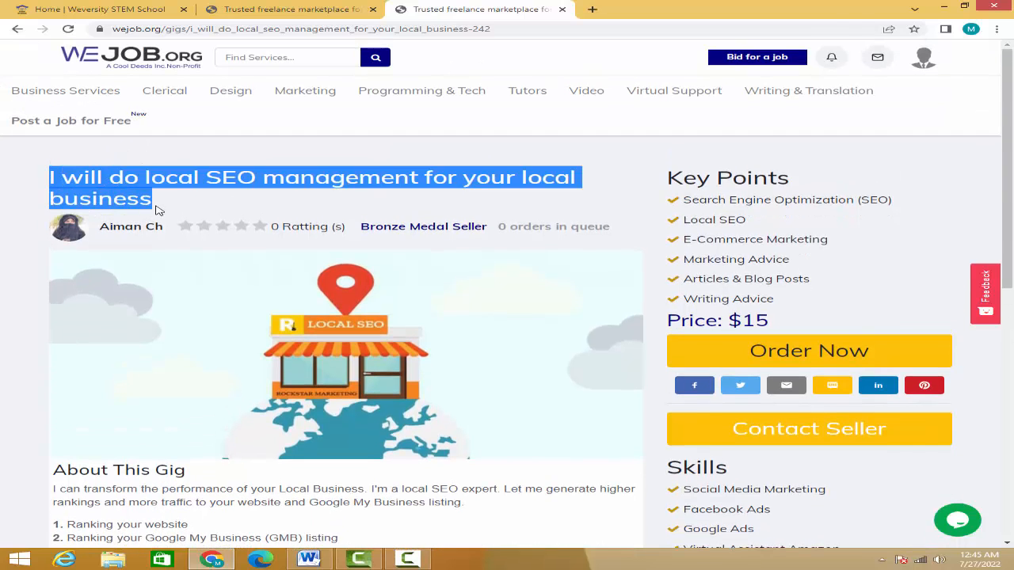
Return to the new gig form and review its fields from the gig title down to key points, additional services, price, photo and status.
click(315, 8)
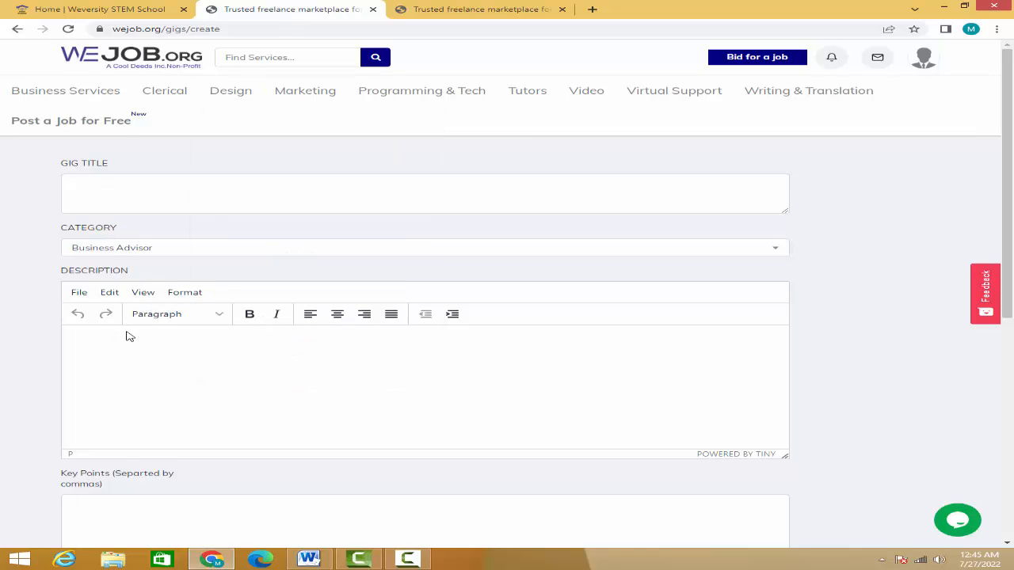
scroll(126, 333, down, 2)
scroll(122, 353, down, 1)
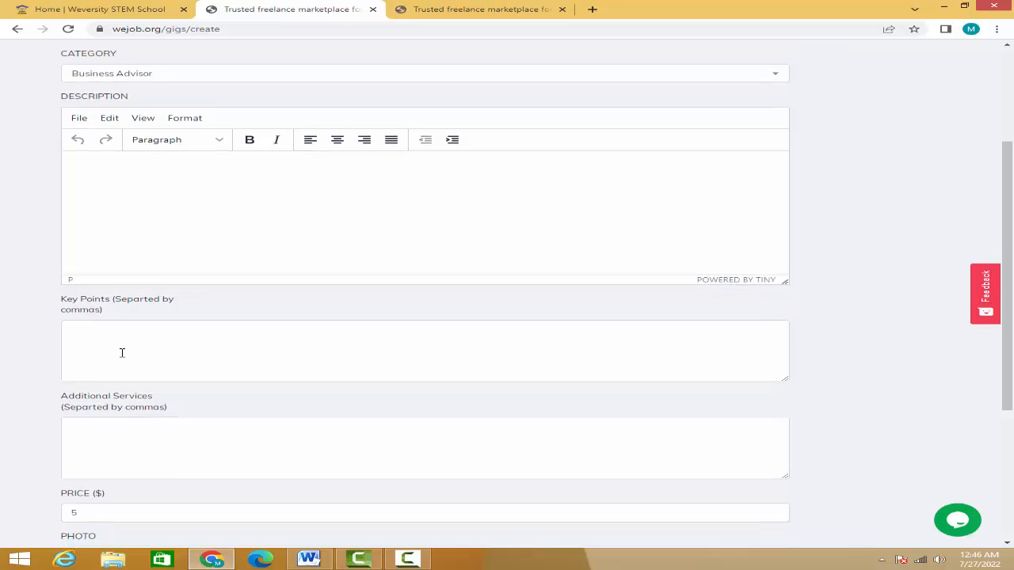
scroll(129, 332, down, 1)
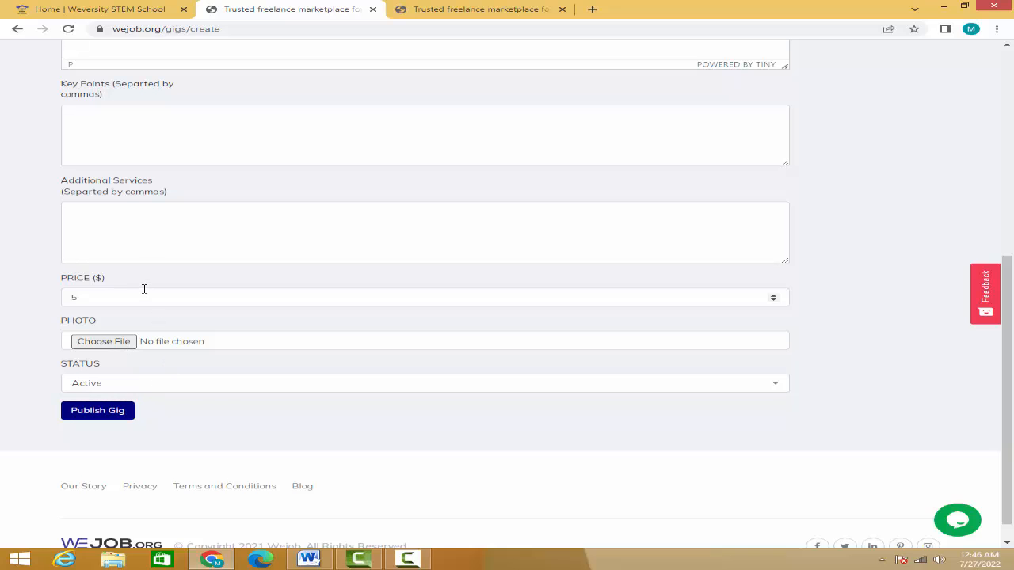
scroll(144, 290, up, 4)
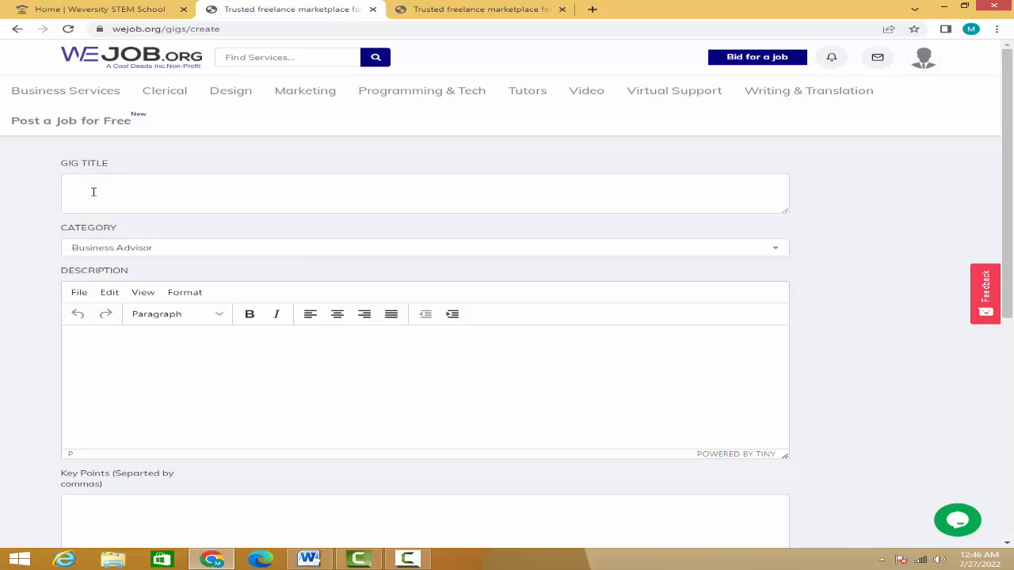
Copy the heading "I will be your professional social media marketing manager" from the Word document into the new gig's title on WeJob.org.
click(310, 560)
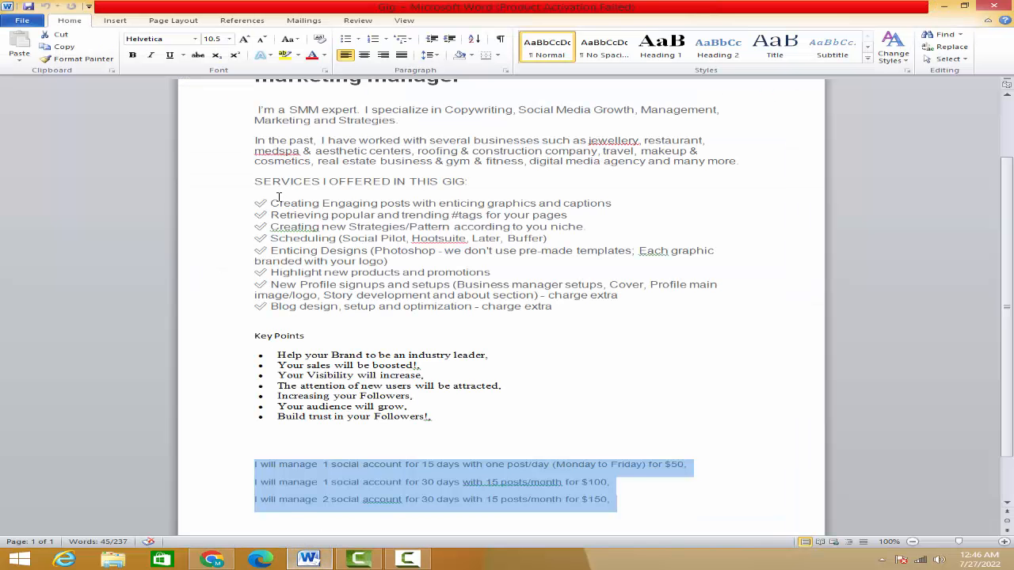
scroll(291, 114, up, 2)
drag(252, 131, 467, 153)
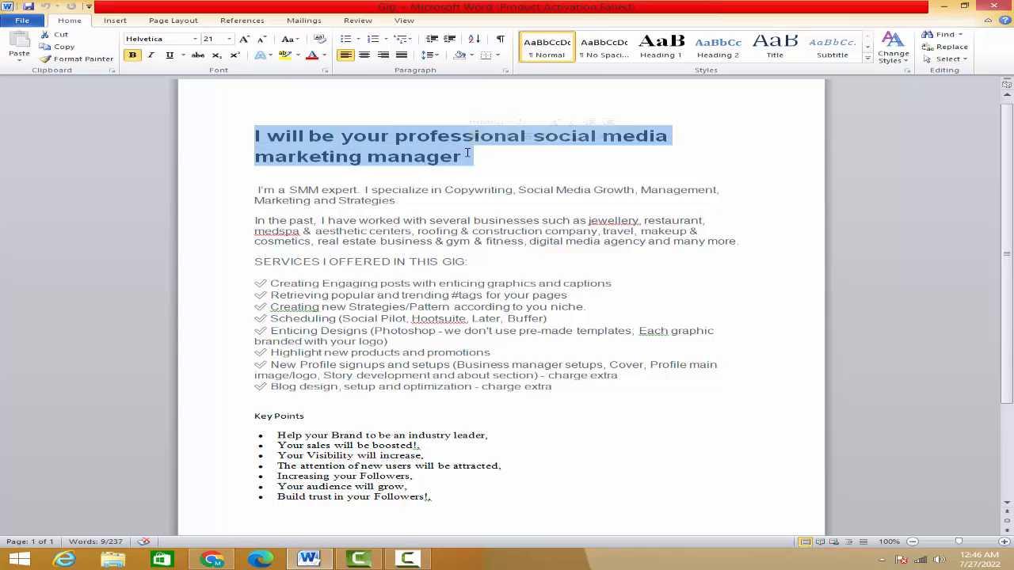
key(ctrl+c)
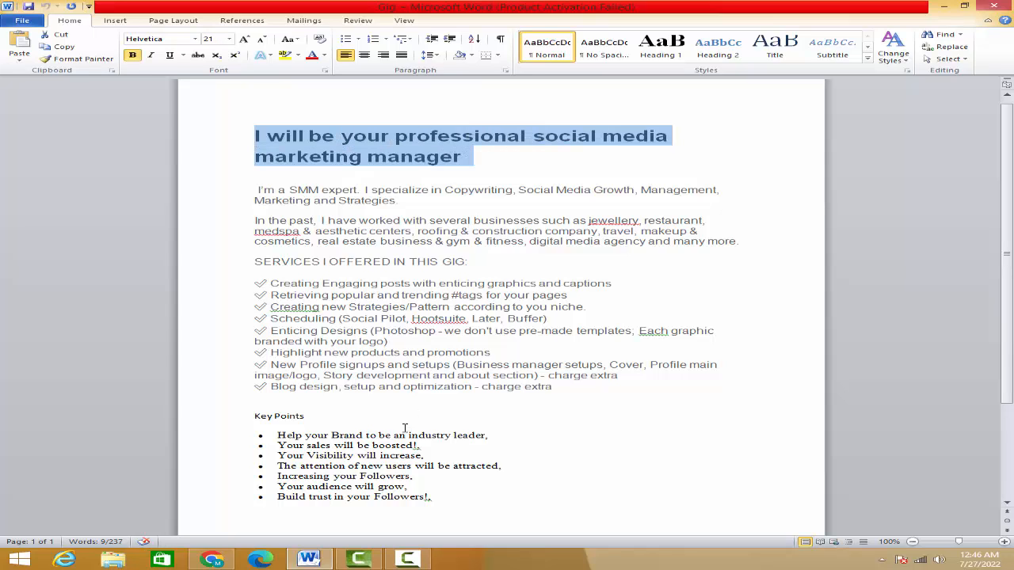
click(212, 560)
click(130, 192)
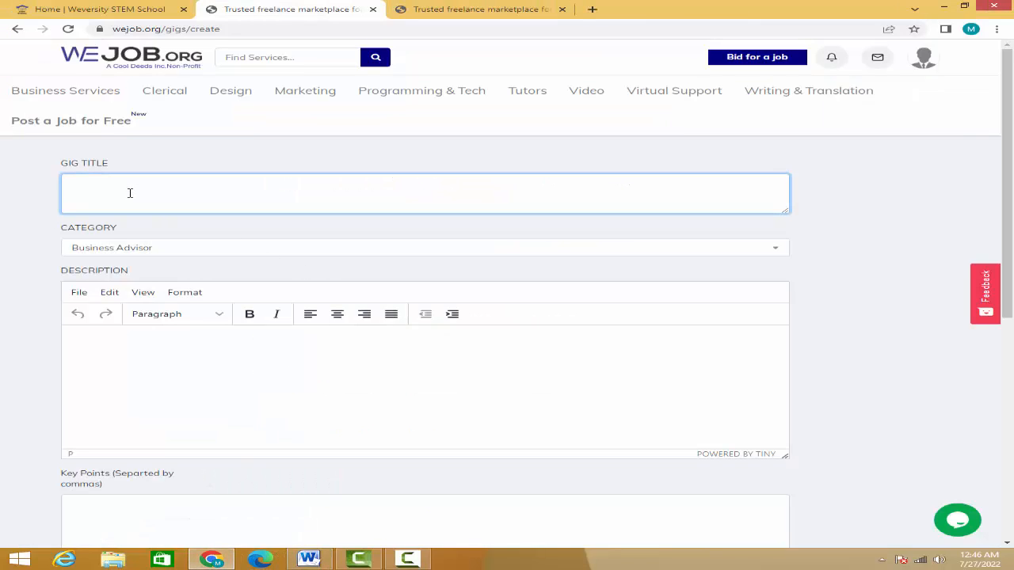
key(ctrl+v)
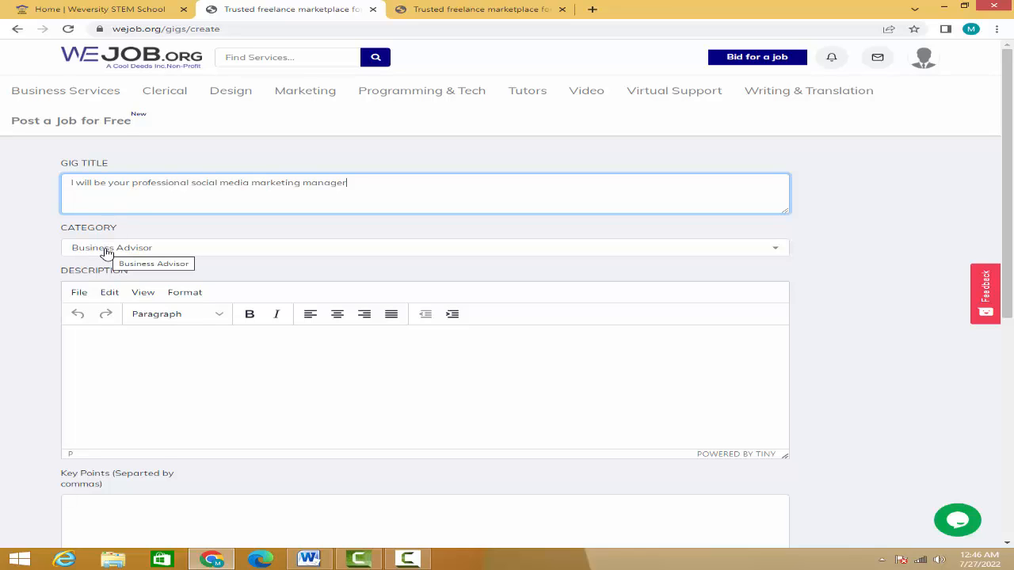
Set the gig's category to Social Media Marketing, listed under Marketing.
click(178, 252)
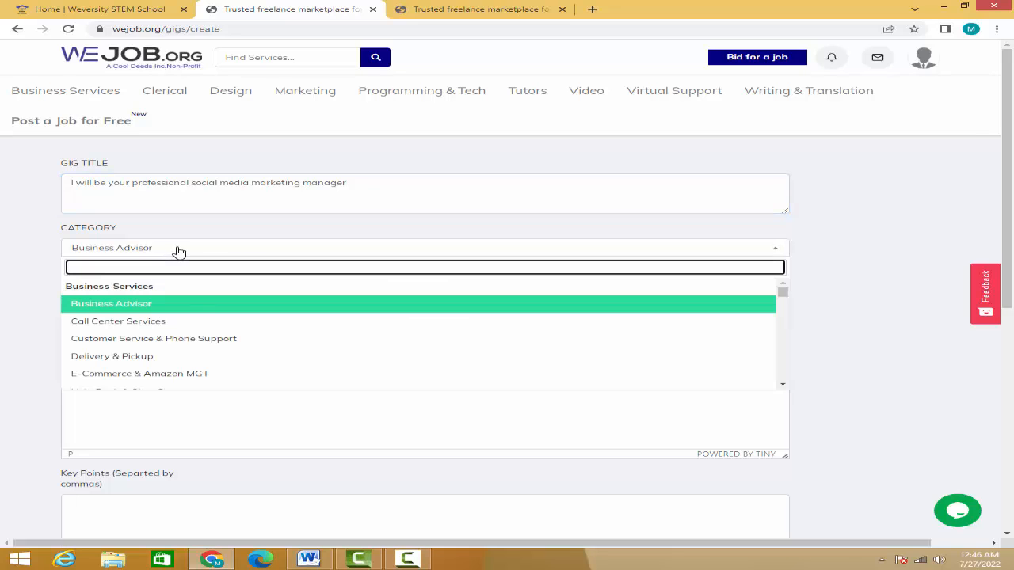
scroll(190, 319, down, 2)
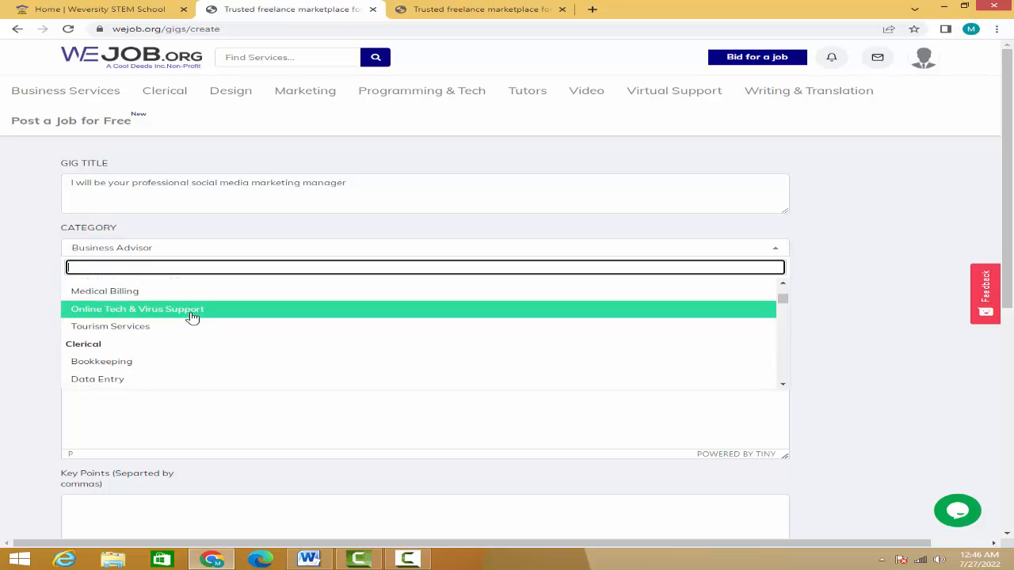
scroll(191, 317, down, 3)
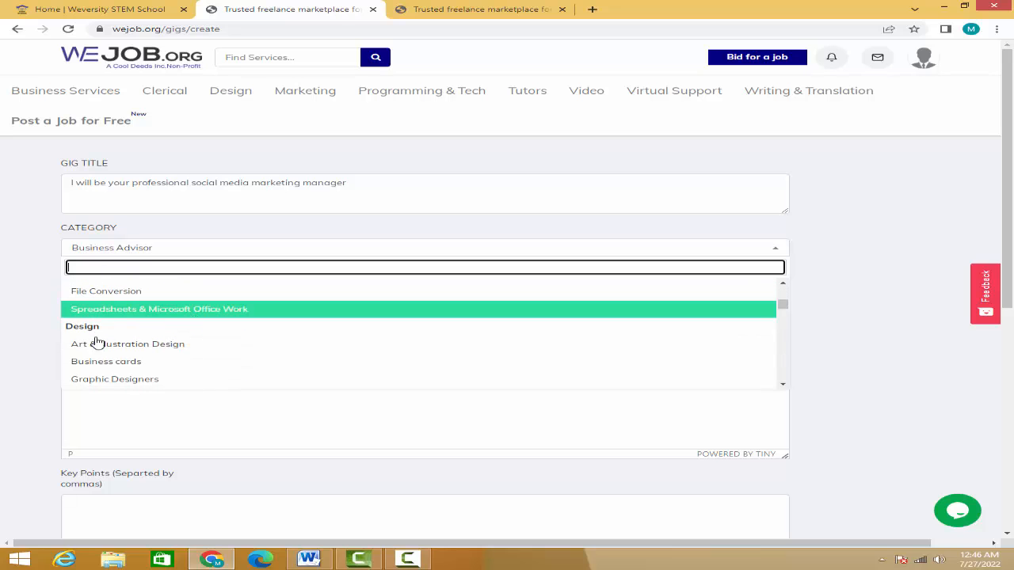
scroll(96, 342, down, 5)
scroll(97, 342, up, 1)
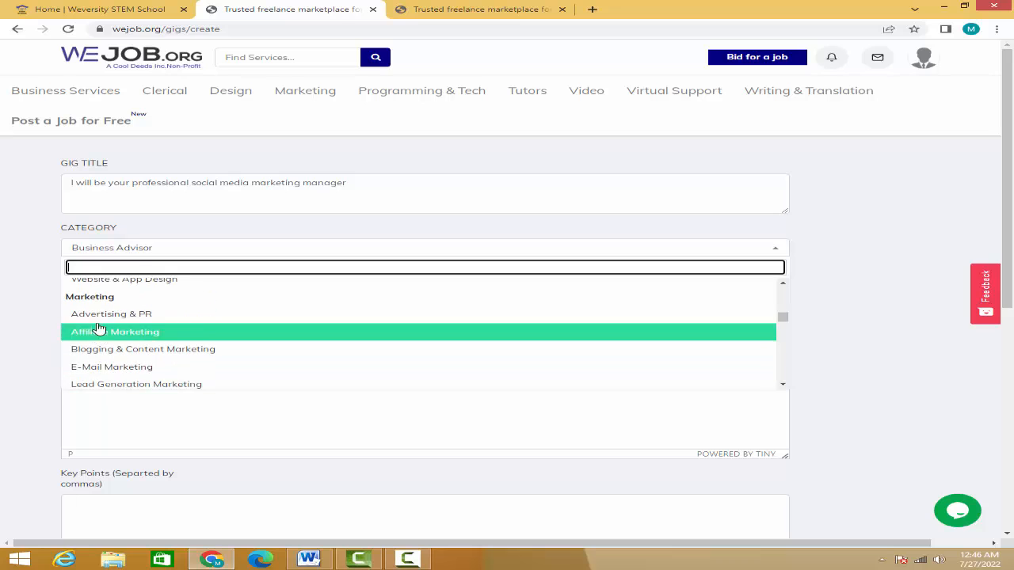
scroll(143, 321, down, 3)
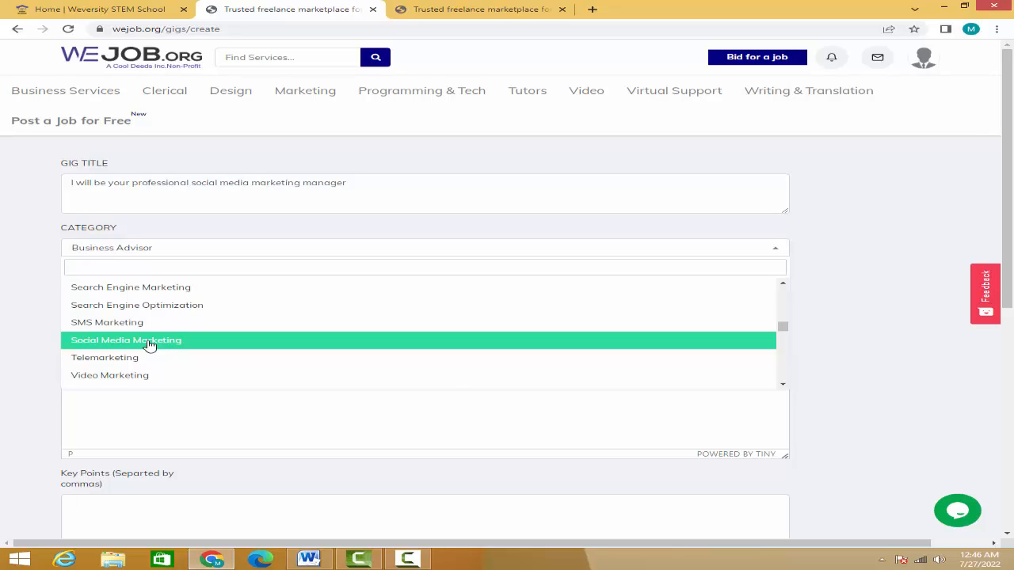
click(149, 342)
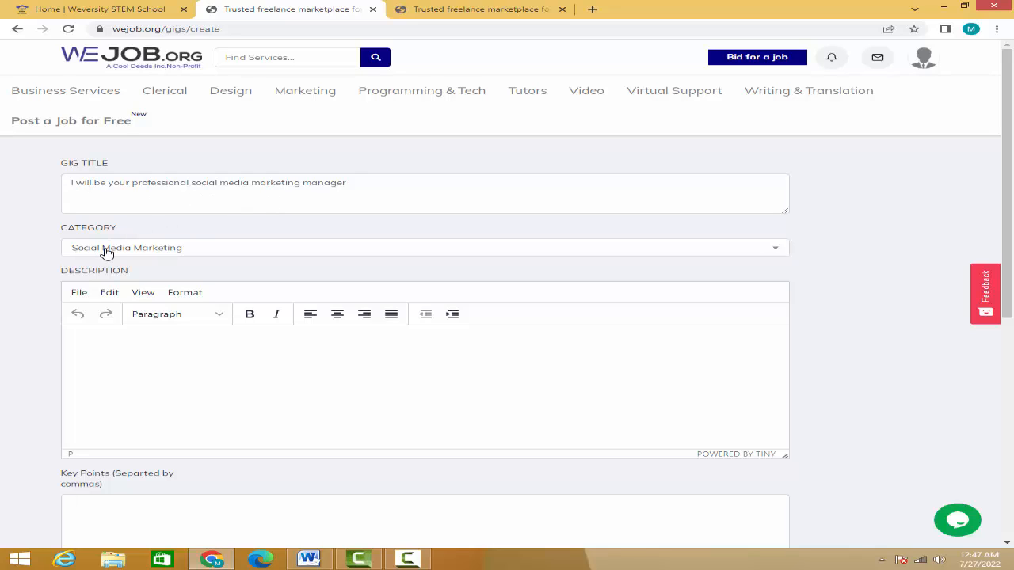
Copy the Word text from "I'm a SMM expert" through "Blog design, setup and optimization - charge extra" into the gig description and check it.
click(131, 345)
click(314, 561)
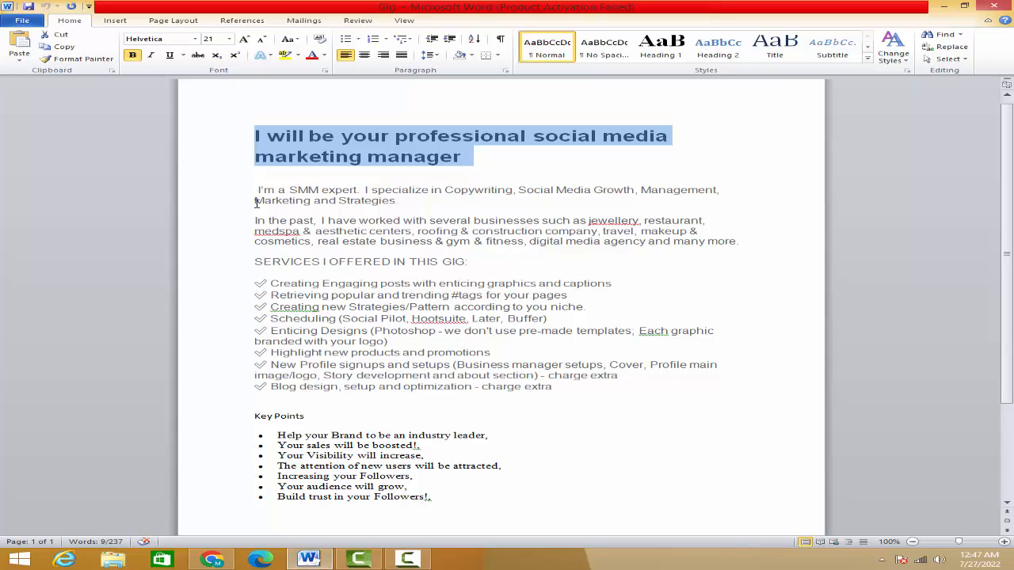
drag(254, 192, 559, 388)
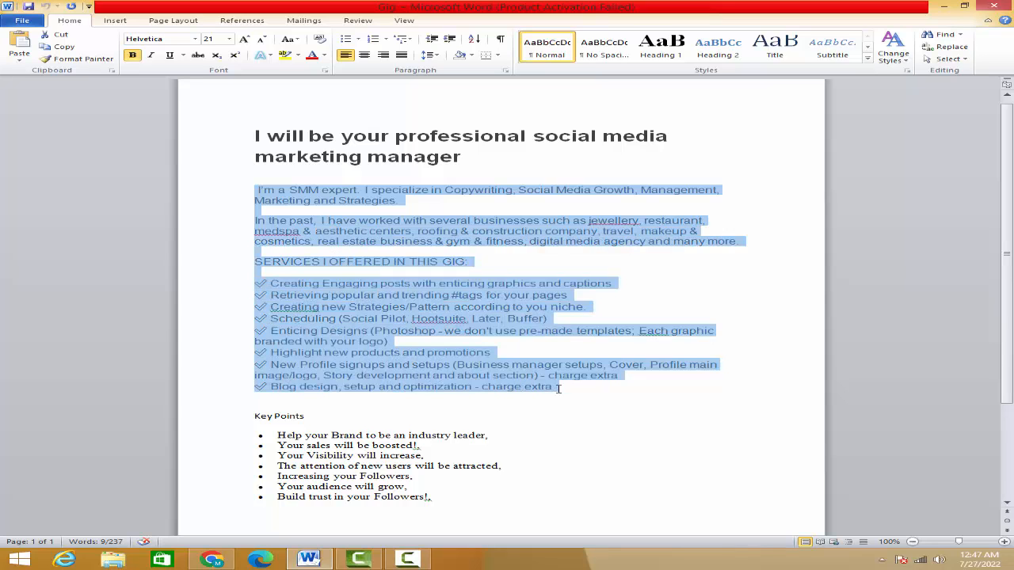
right_click(407, 315)
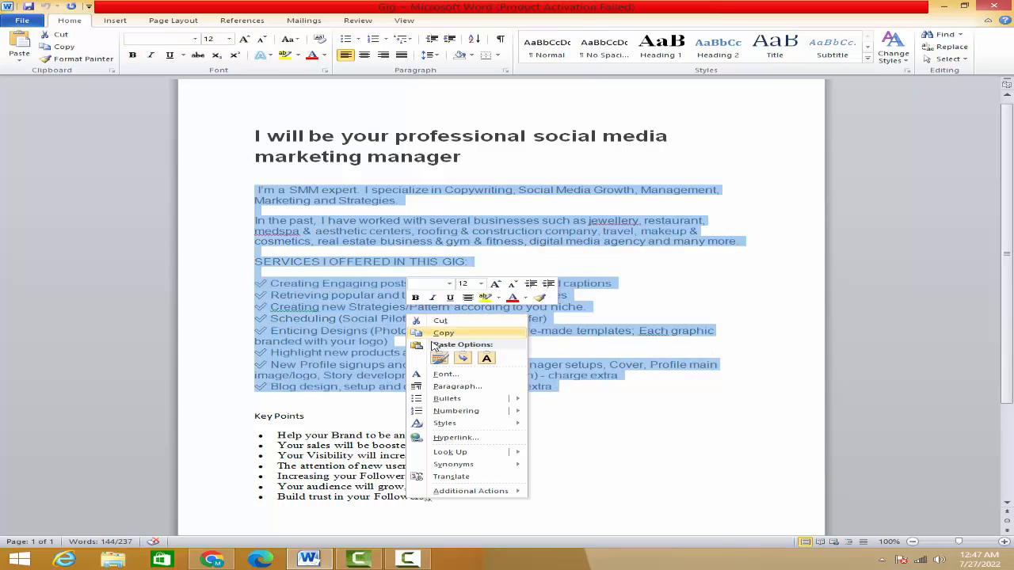
click(438, 335)
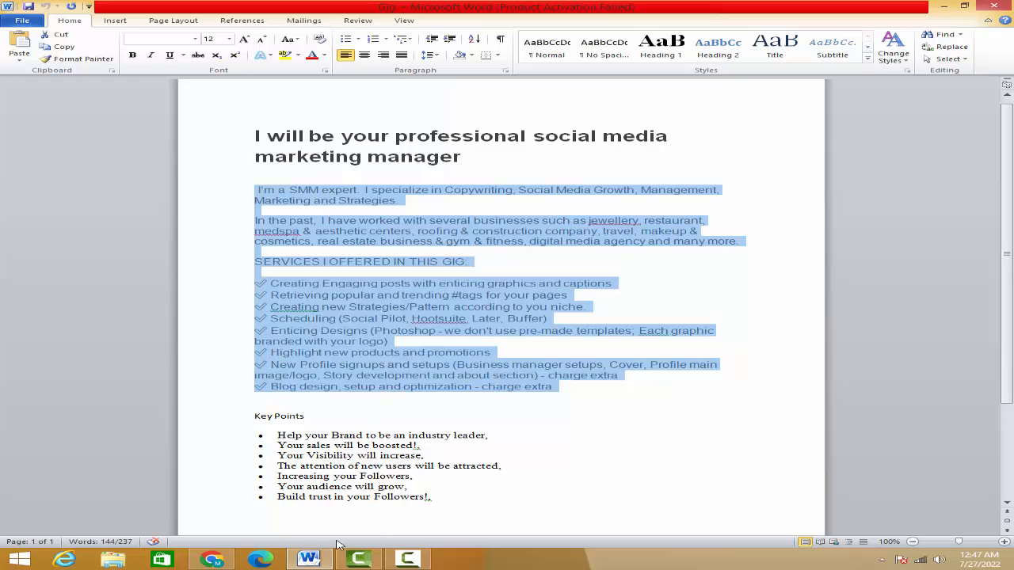
click(220, 560)
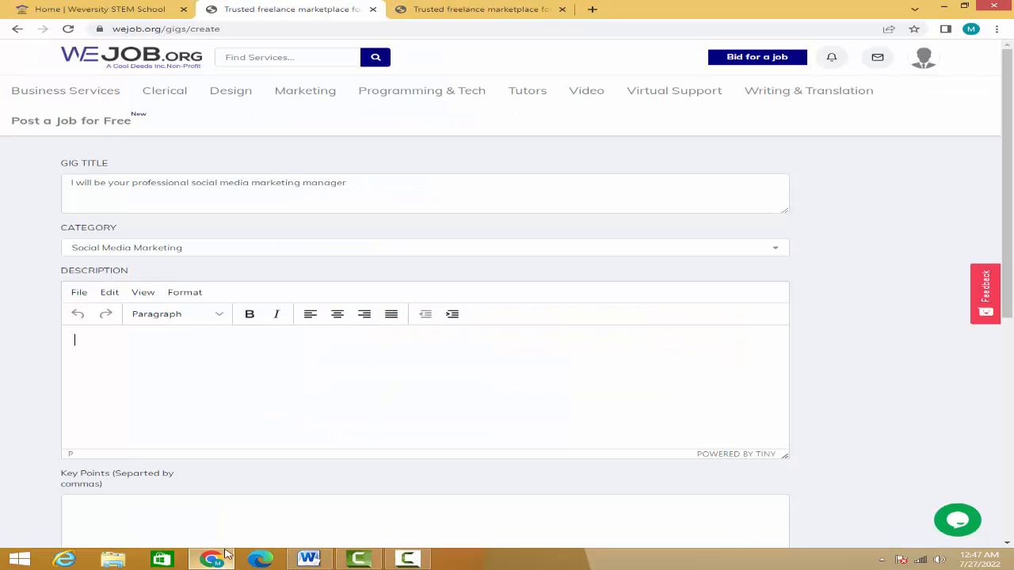
click(167, 362)
key(ctrl+v)
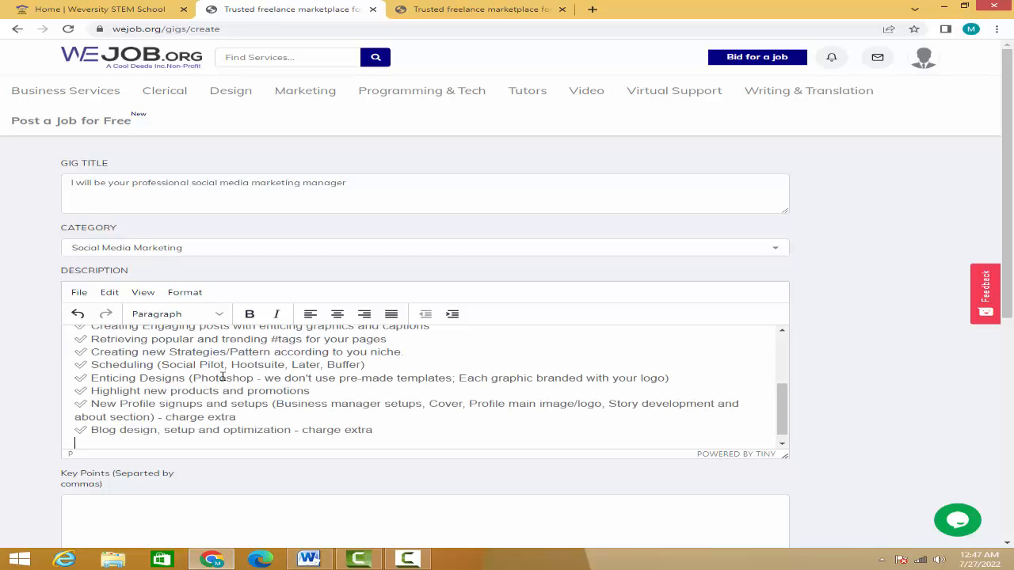
scroll(222, 376, up, 2)
scroll(222, 377, up, 2)
scroll(223, 376, down, 3)
scroll(222, 376, up, 3)
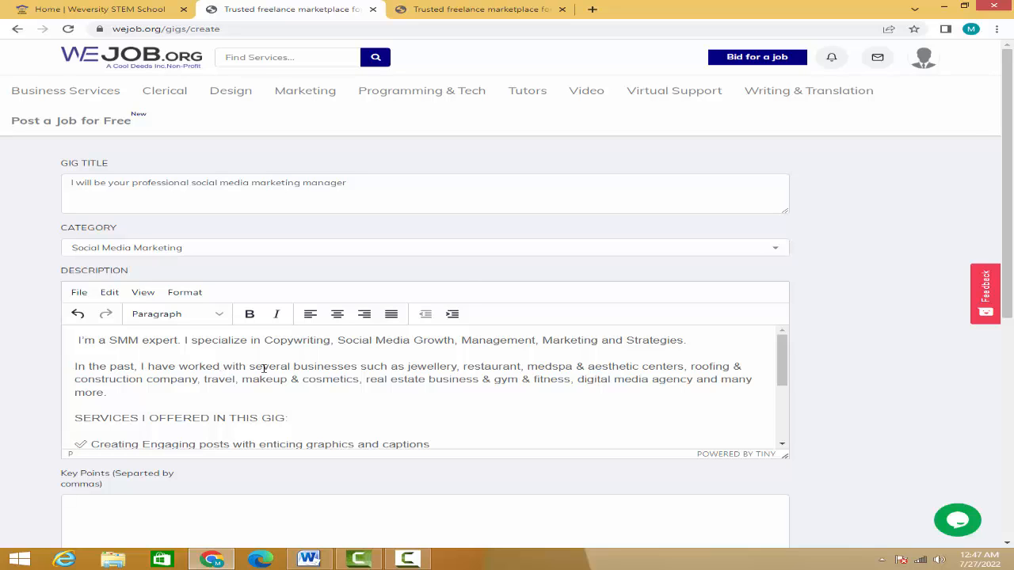
Copy the seven Key Points bullets, from "Help your Brand" through "Build trust in your Followers!", from Word into the gig form's Key Points.
scroll(264, 369, down, 3)
scroll(149, 372, down, 2)
scroll(103, 372, down, 4)
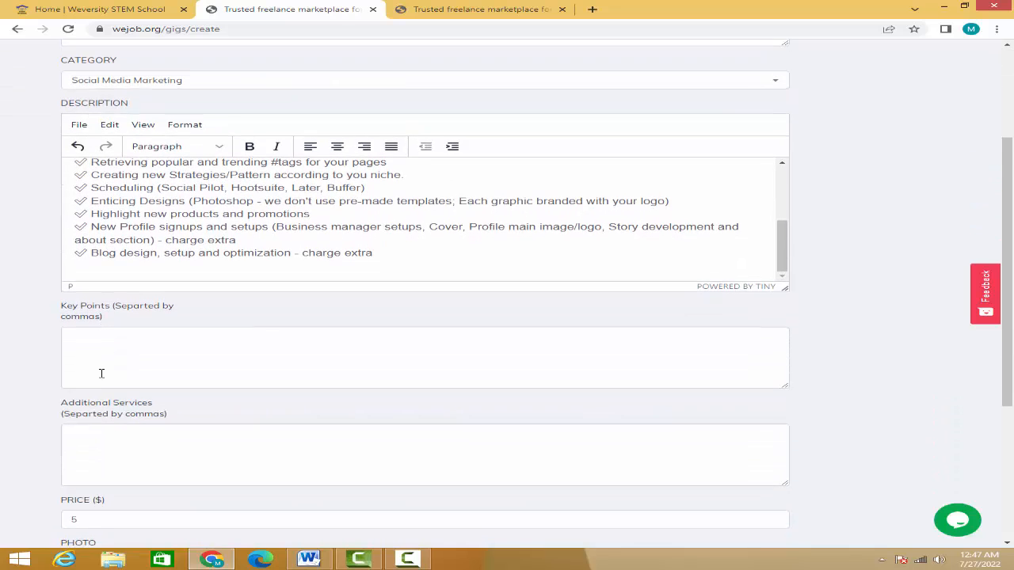
click(309, 560)
click(322, 456)
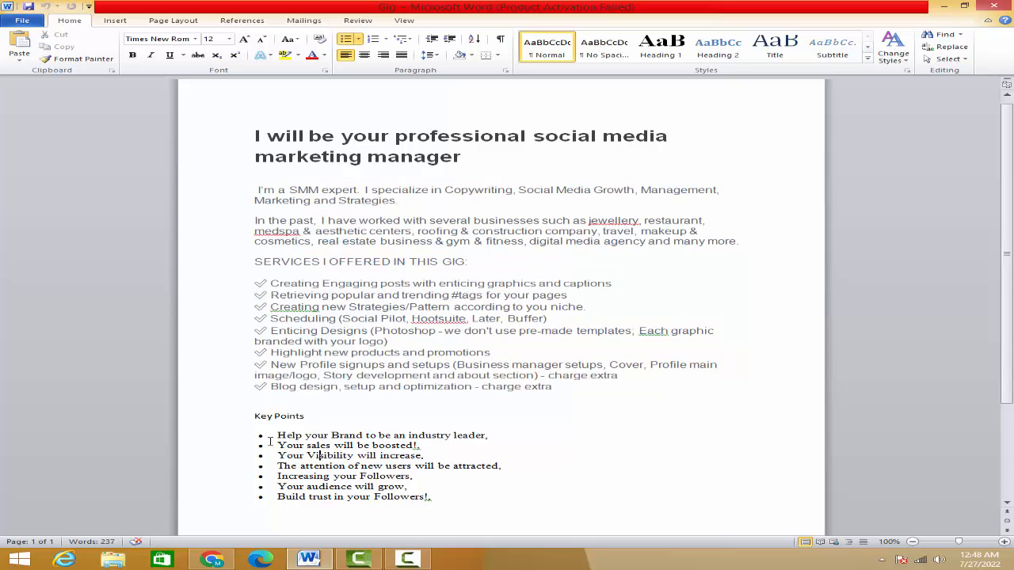
drag(256, 434, 428, 497)
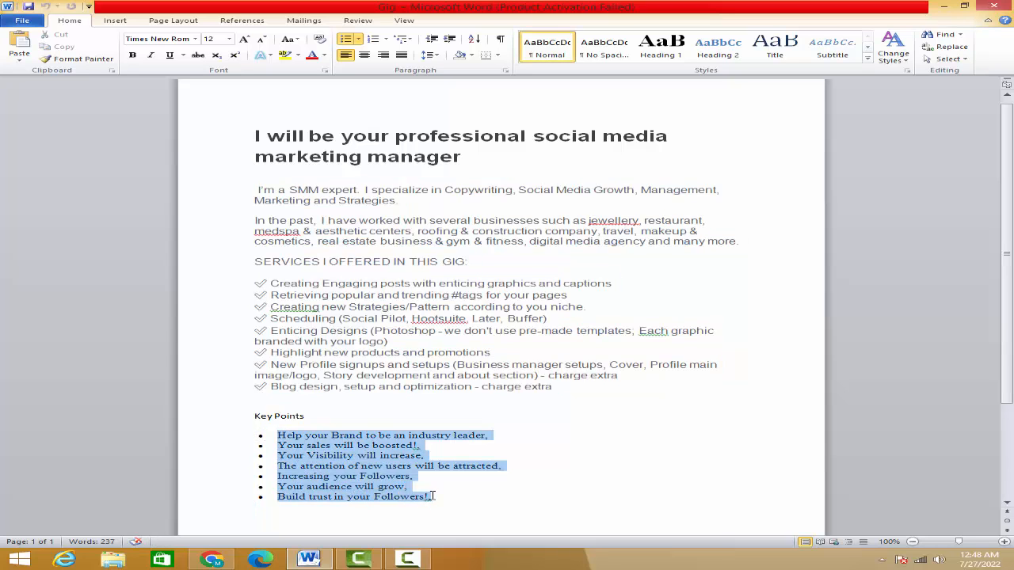
right_click(389, 480)
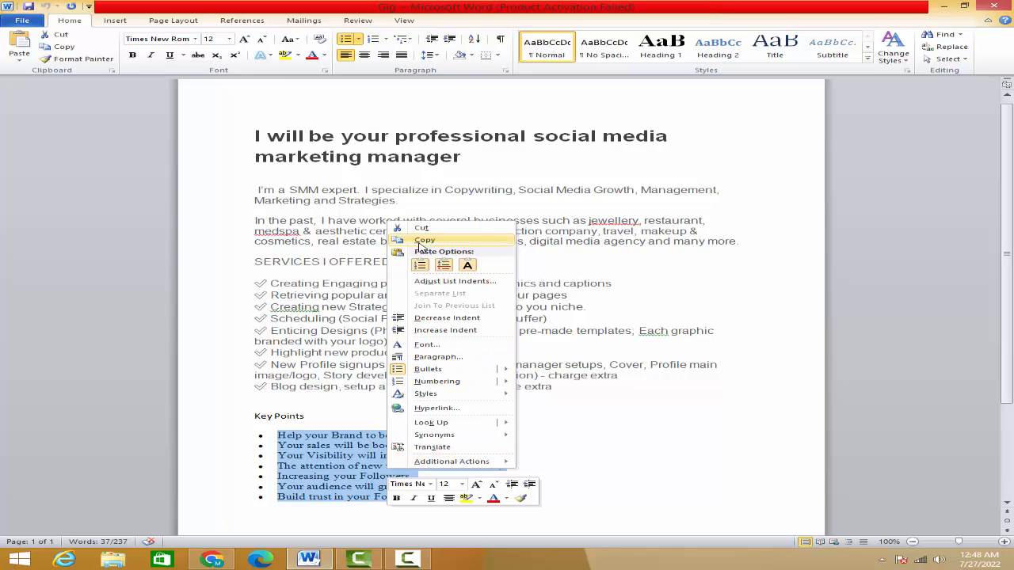
click(420, 240)
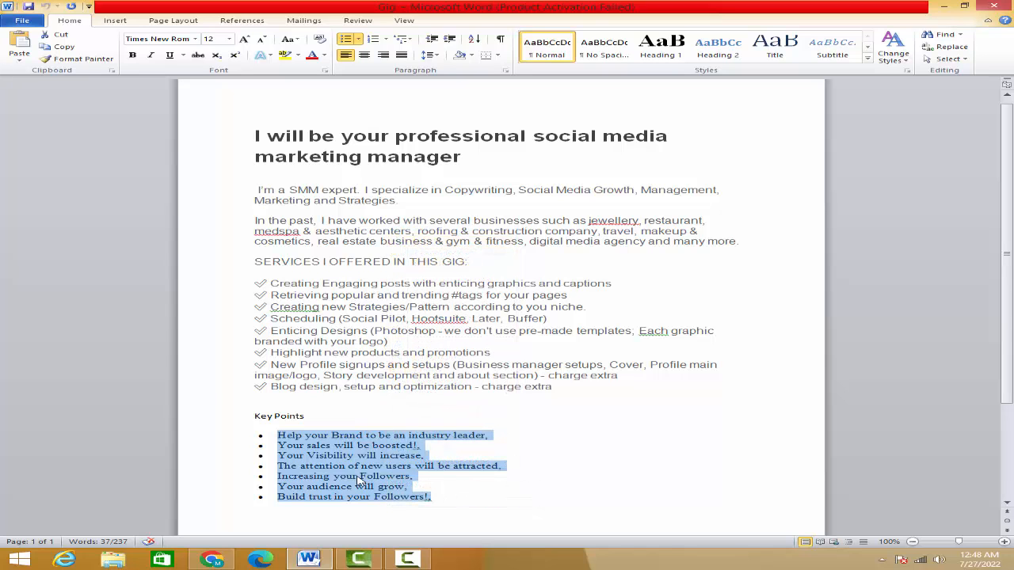
click(212, 560)
click(166, 306)
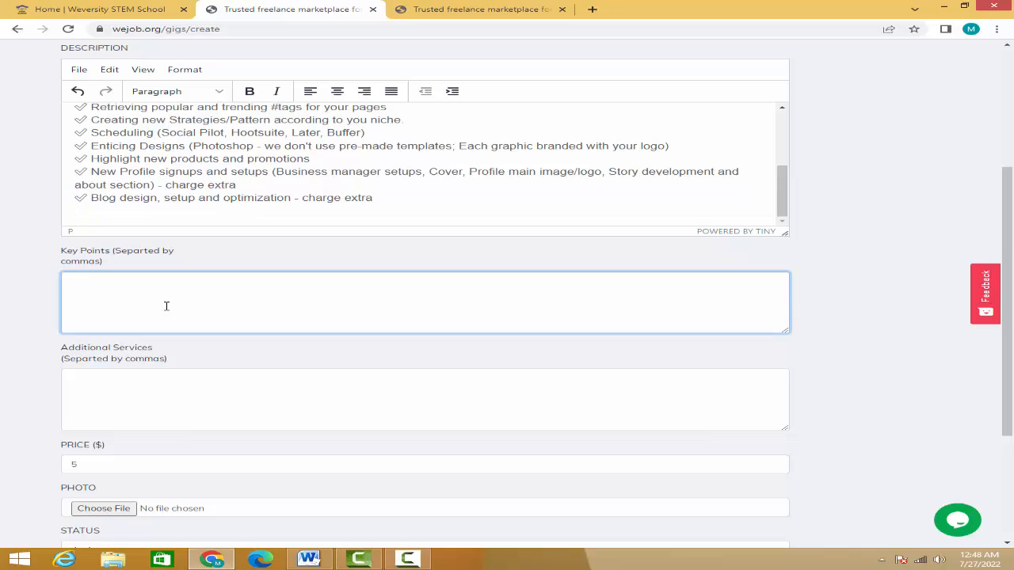
key(ctrl+v)
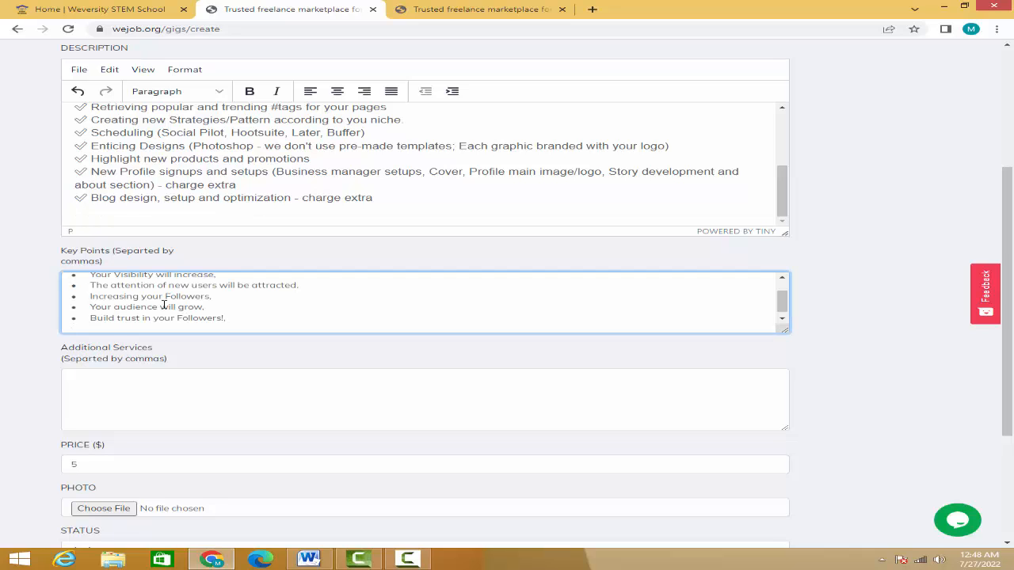
Review the pasted Key Points entries, checking that each one is separated by a comma.
scroll(198, 321, up, 3)
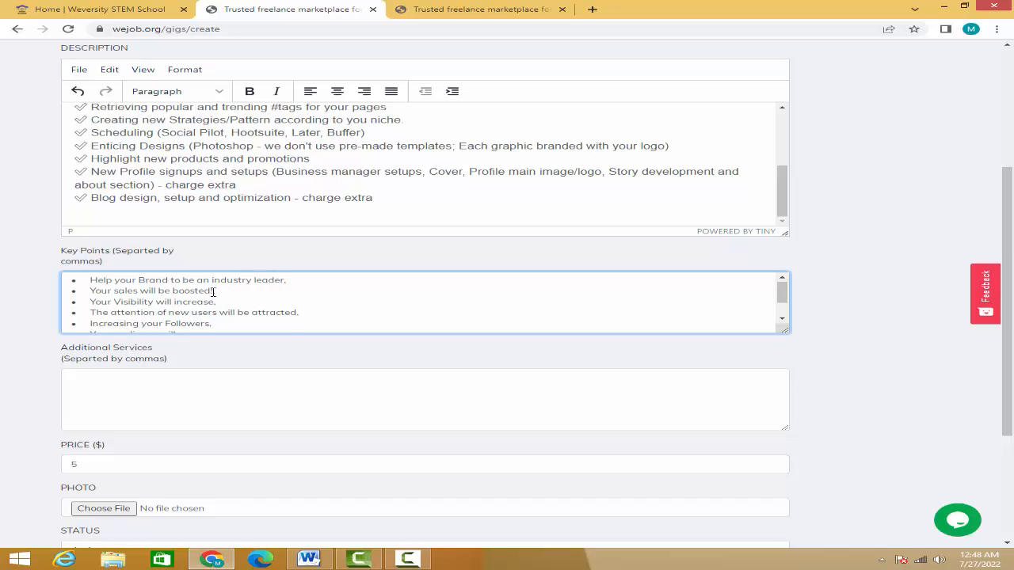
scroll(215, 291, down, 2)
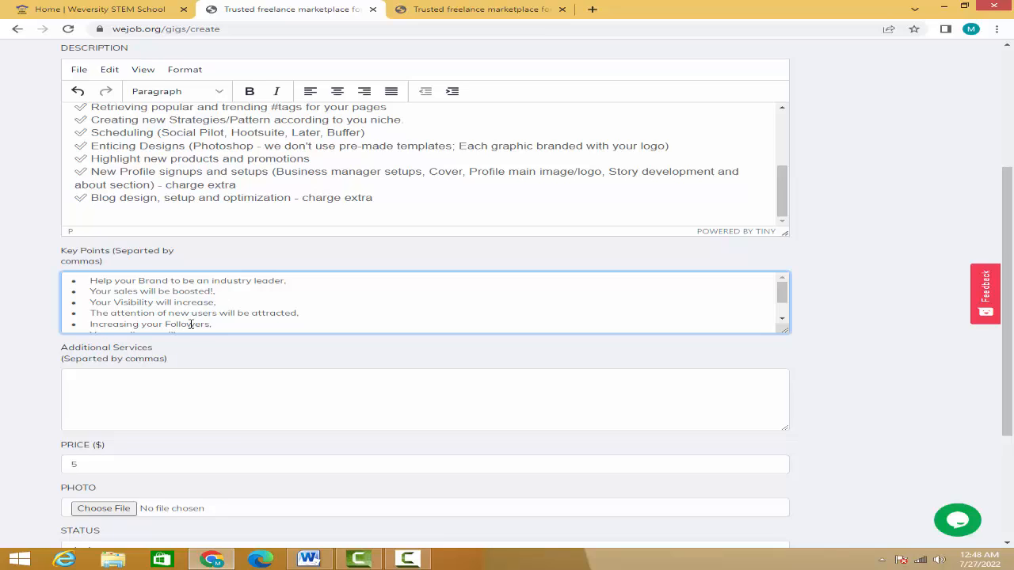
drag(161, 282, 115, 278)
click(174, 283)
drag(179, 283, 236, 292)
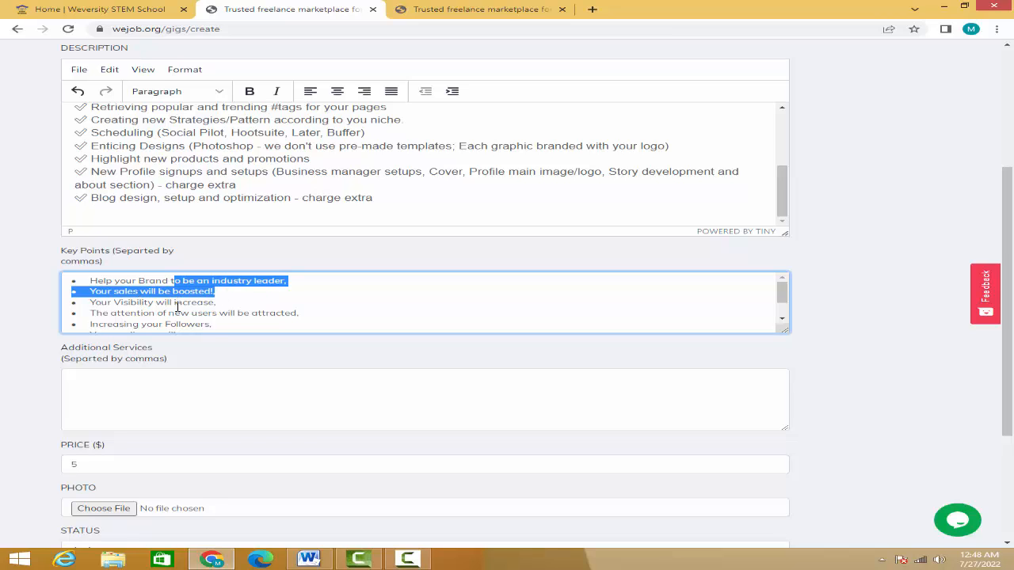
scroll(176, 308, up, 2)
scroll(180, 306, down, 2)
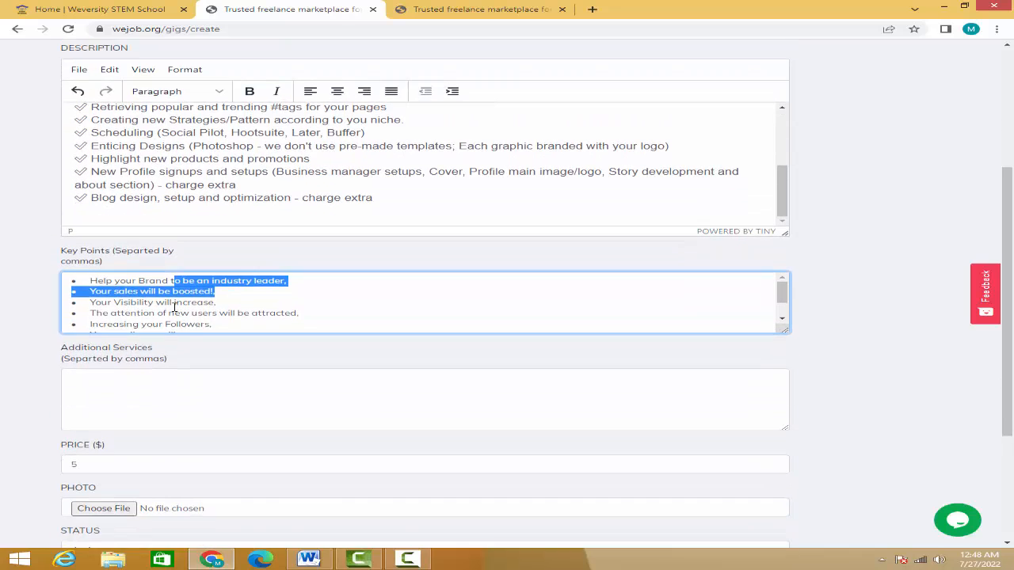
click(45, 292)
Copy the Word line "I will manage 1 social account for 15 days with one post/day (Monday to Friday) for $50," into Additional Services.
scroll(123, 356, down, 1)
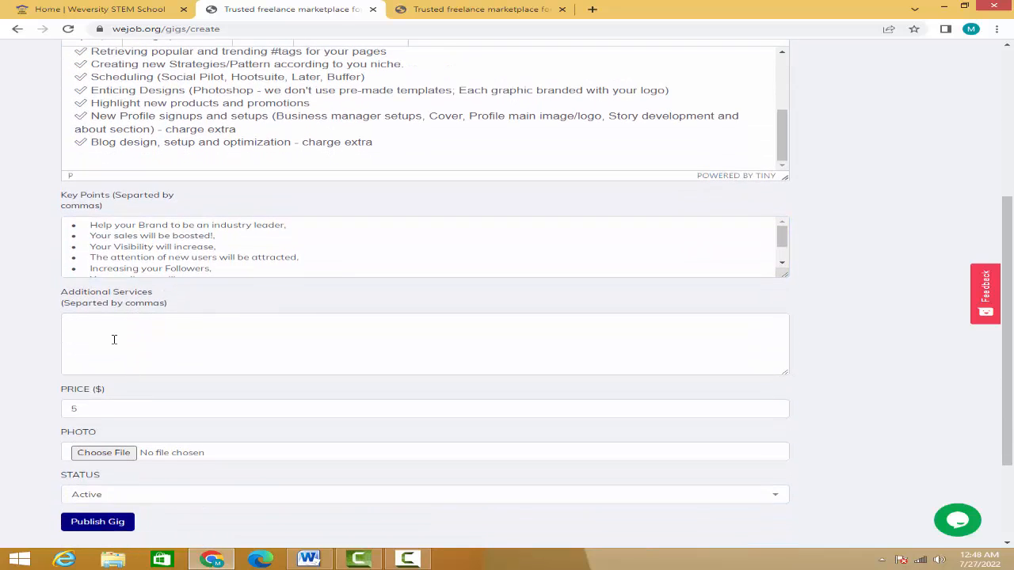
click(114, 339)
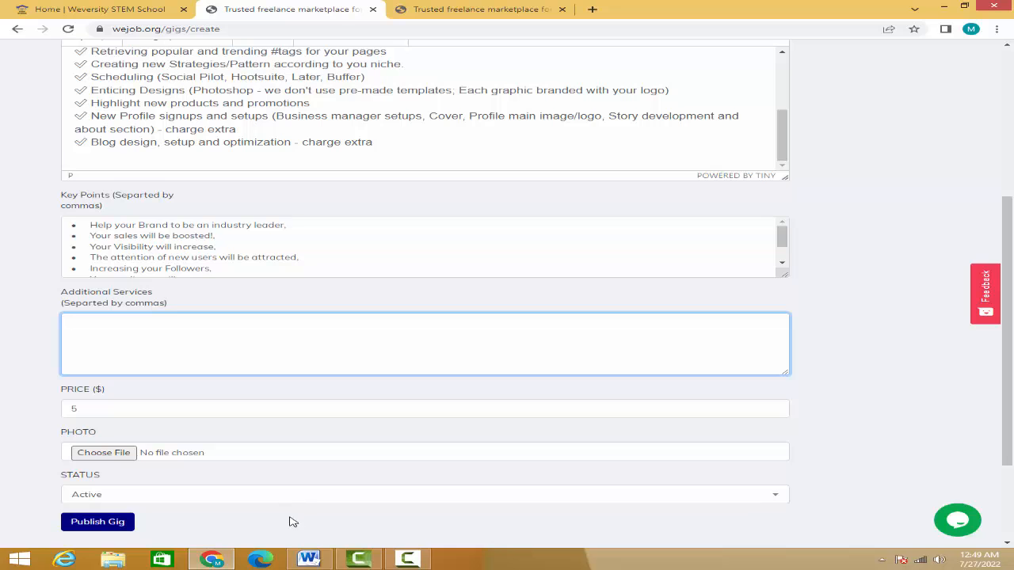
click(309, 560)
scroll(270, 432, down, 3)
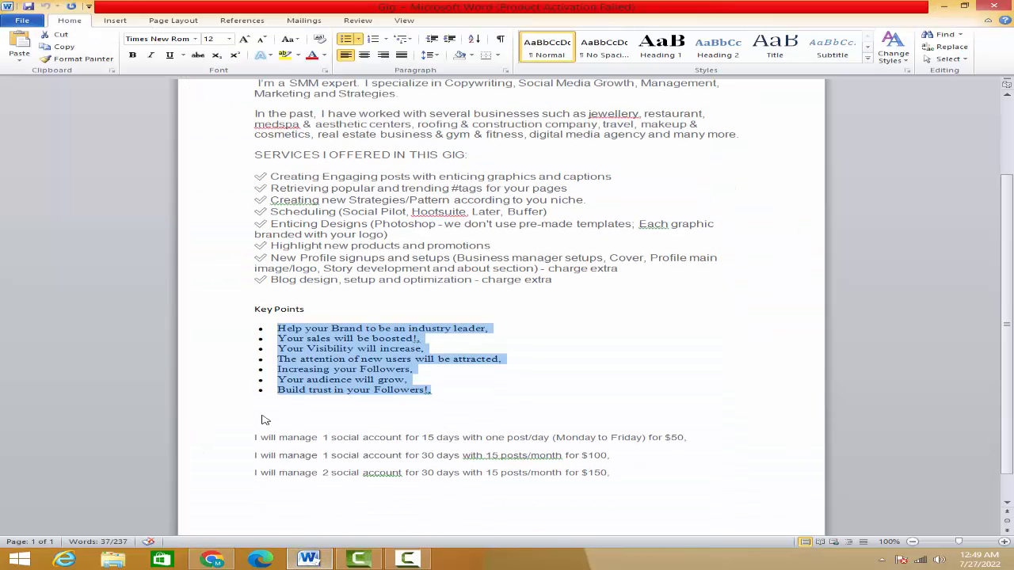
scroll(286, 424, down, 1)
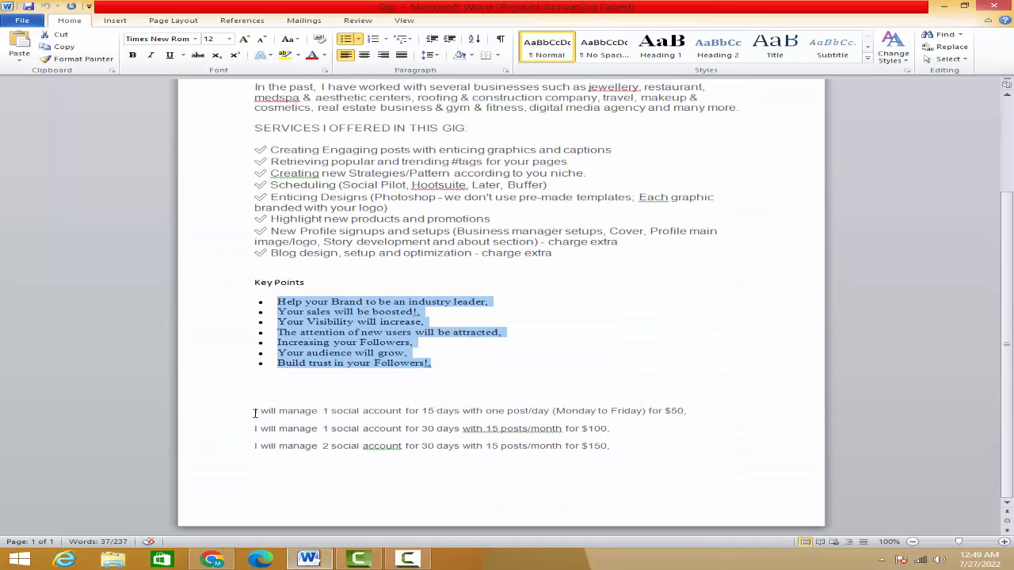
drag(252, 412, 711, 418)
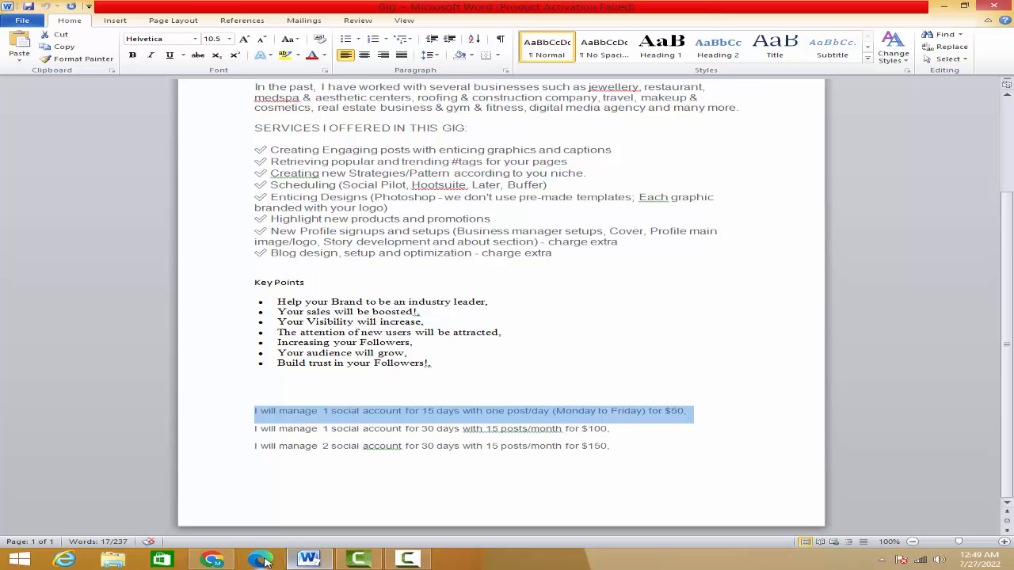
click(211, 560)
click(254, 356)
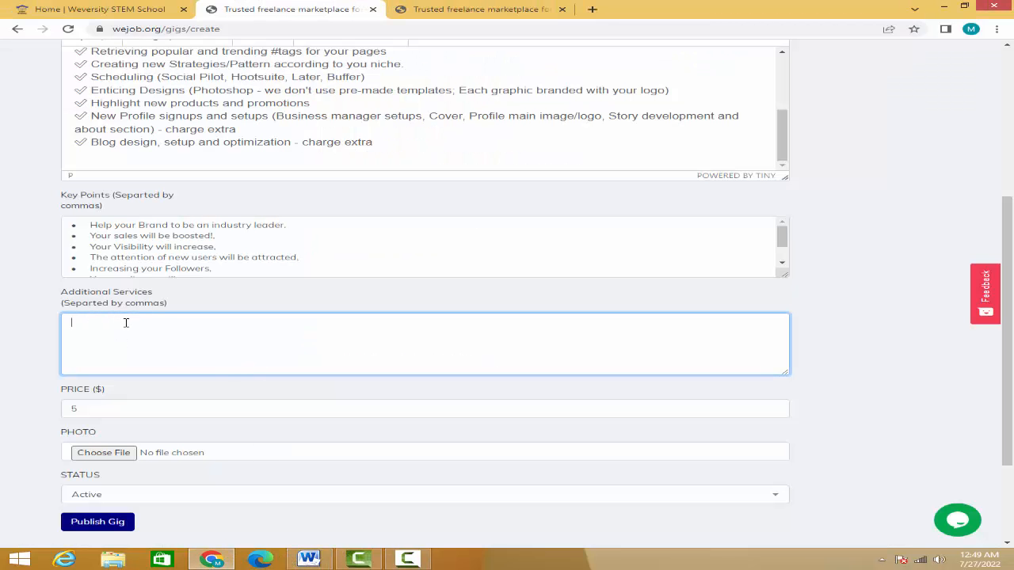
key(ctrl+v)
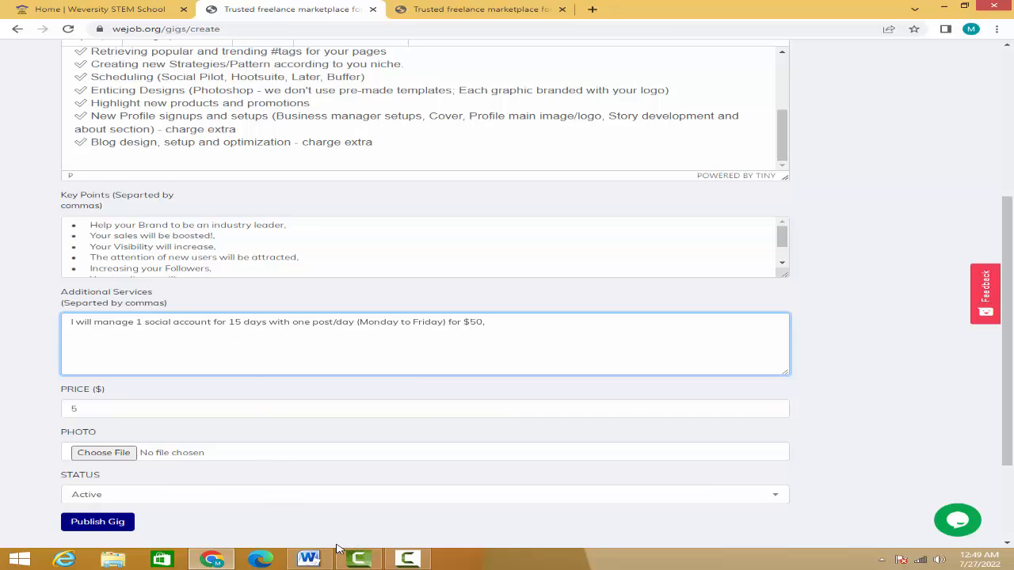
Add the Word line "I will manage 1 social account for 30 days with 15 posts/month for $100," to Additional Services.
click(309, 560)
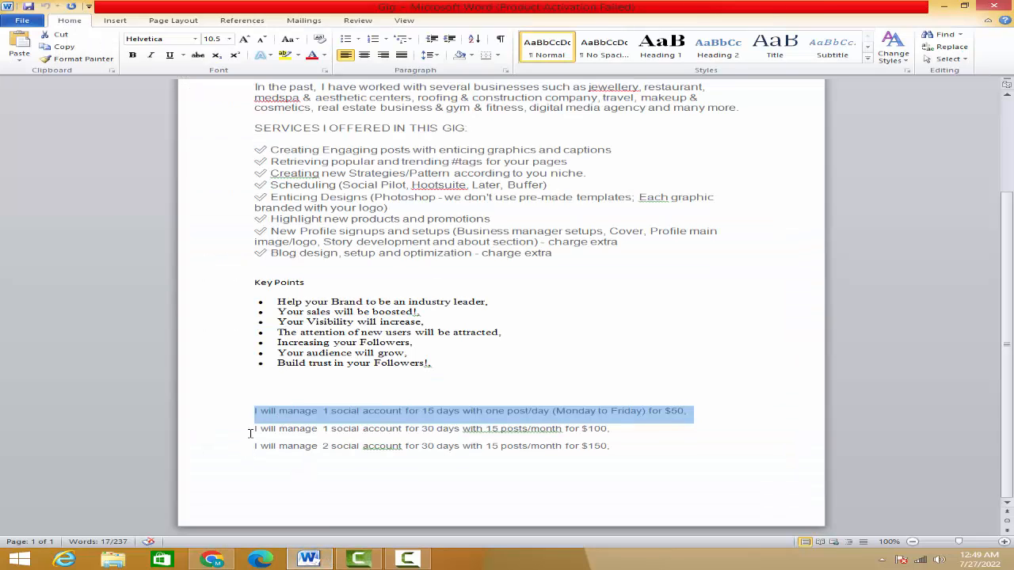
drag(250, 433, 617, 430)
key(ctrl+c)
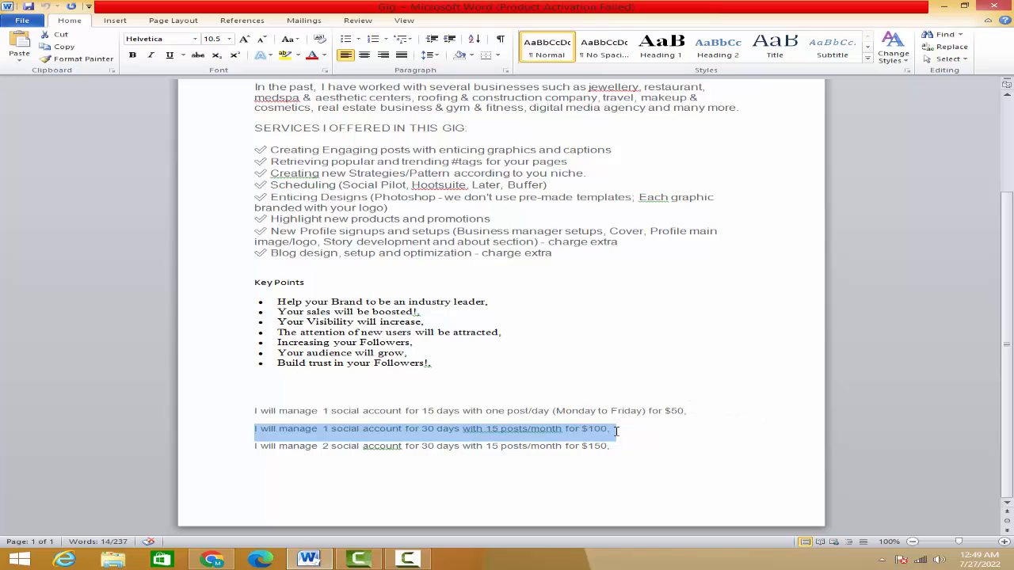
click(228, 554)
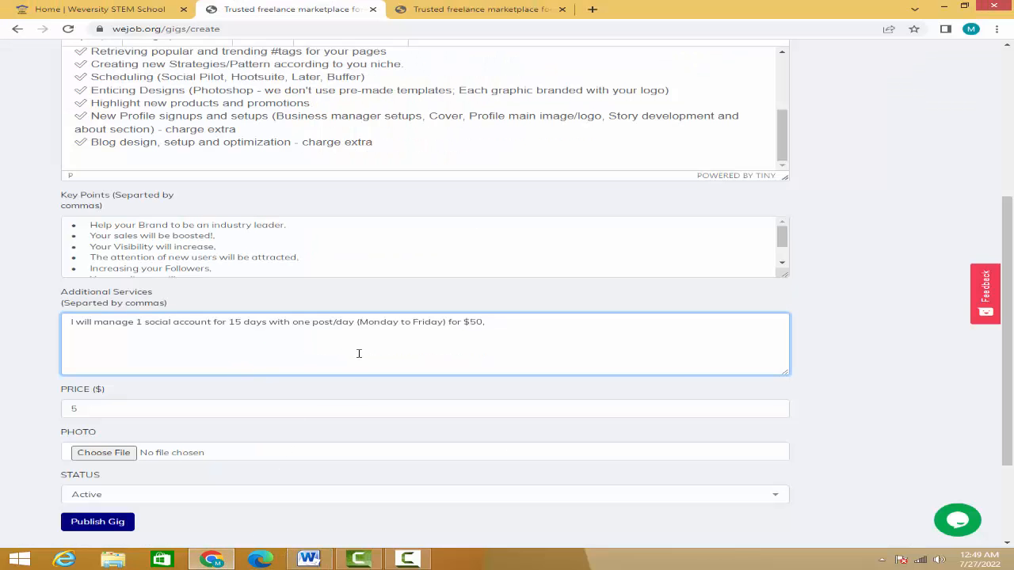
key(ctrl+v)
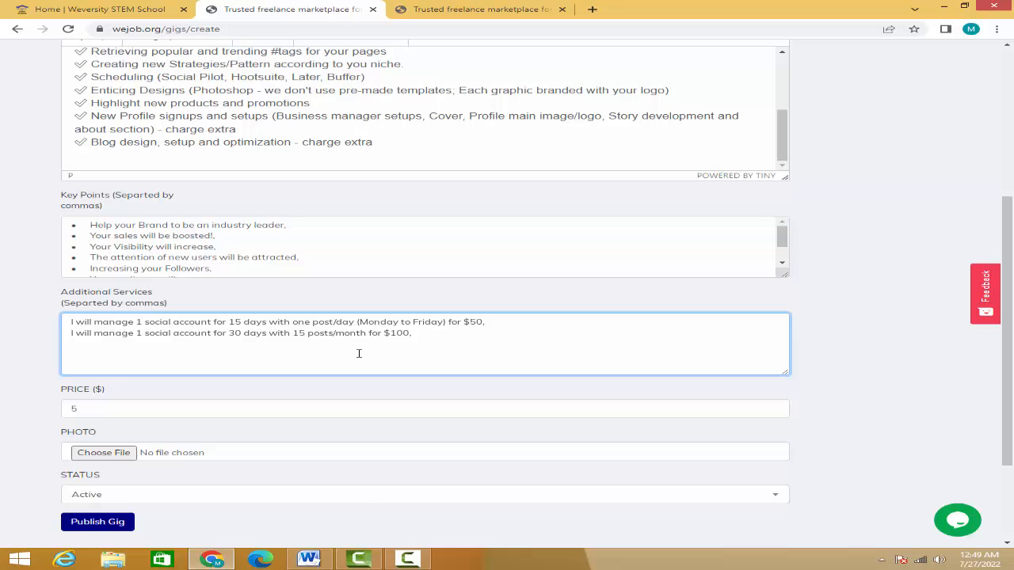
Add the Word line "I will manage 2 social account for 30 days with 15 posts/month for $150," to Additional Services.
click(309, 560)
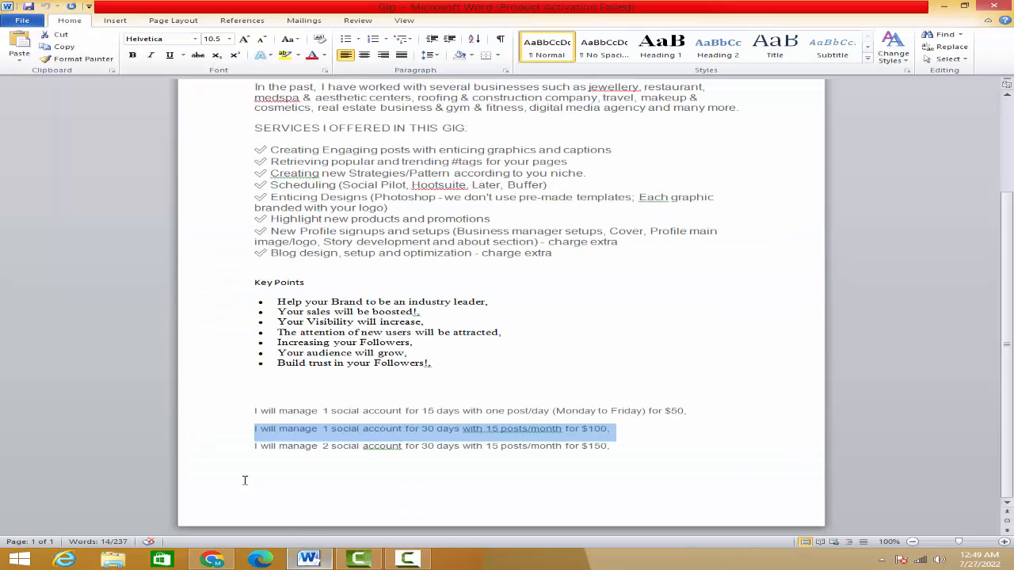
drag(251, 448, 614, 463)
key(ctrl+c)
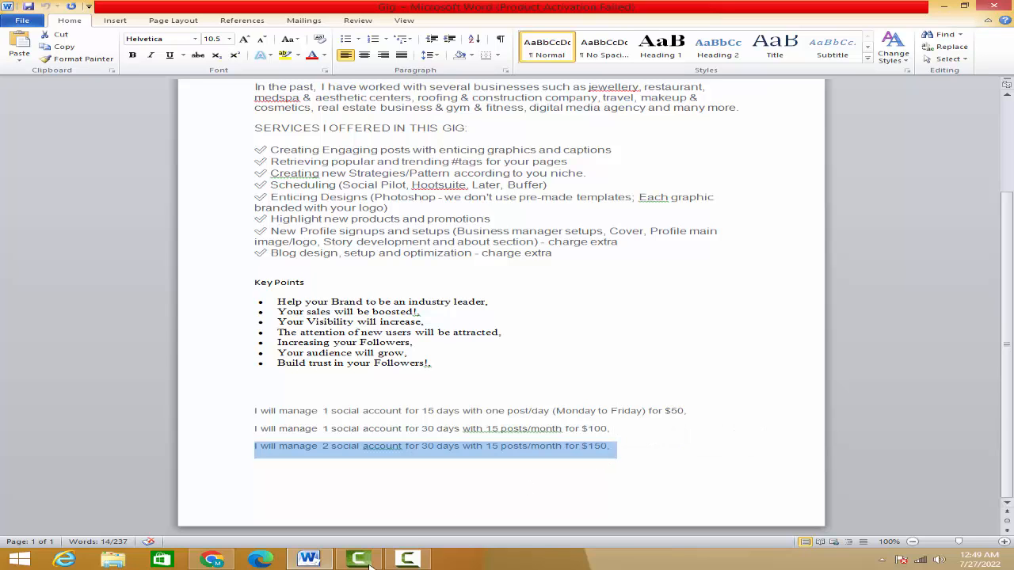
click(212, 560)
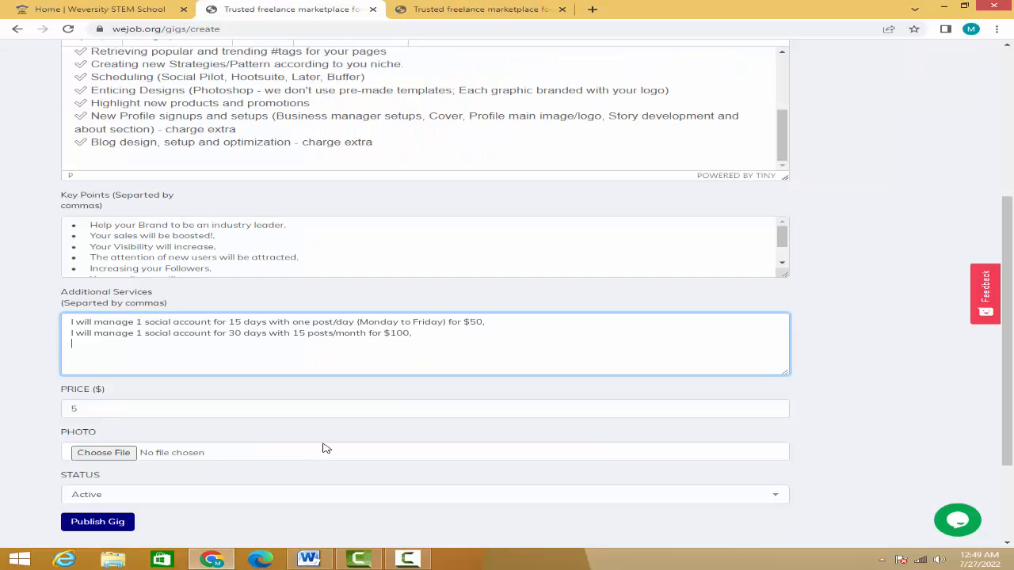
key(ctrl+v)
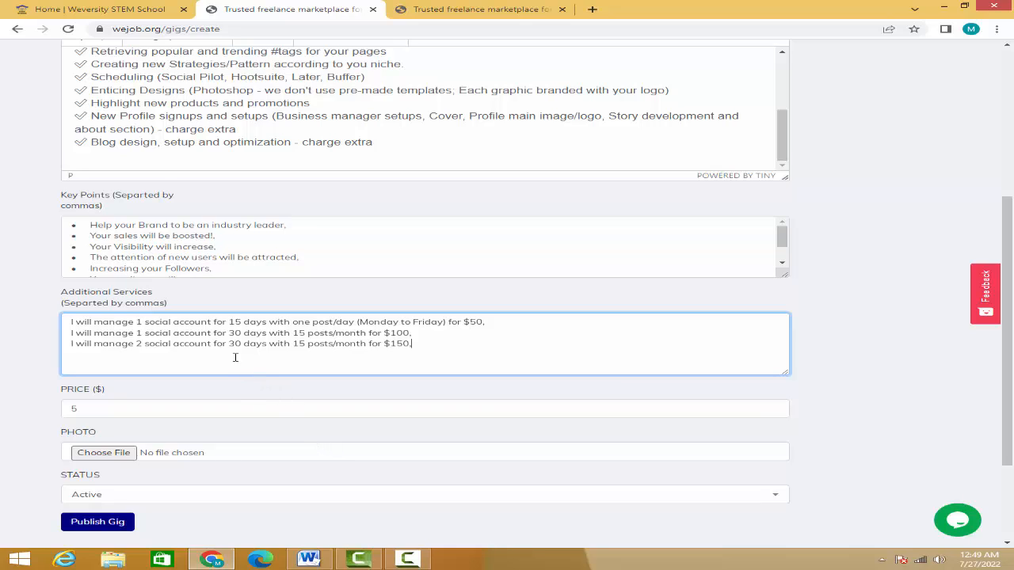
Set the gig's price to $50, matching the first additional service.
double_click(476, 321)
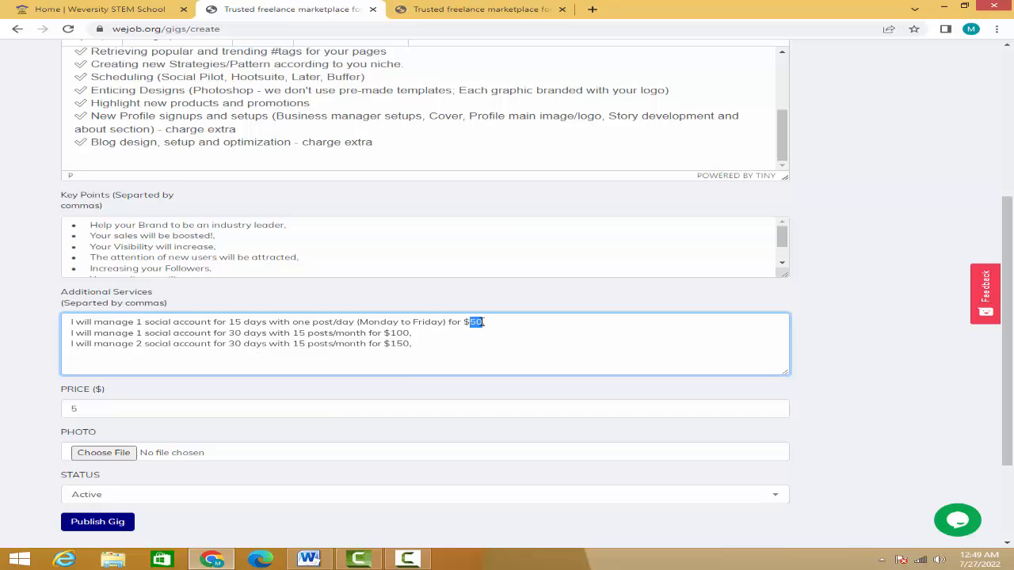
click(106, 413)
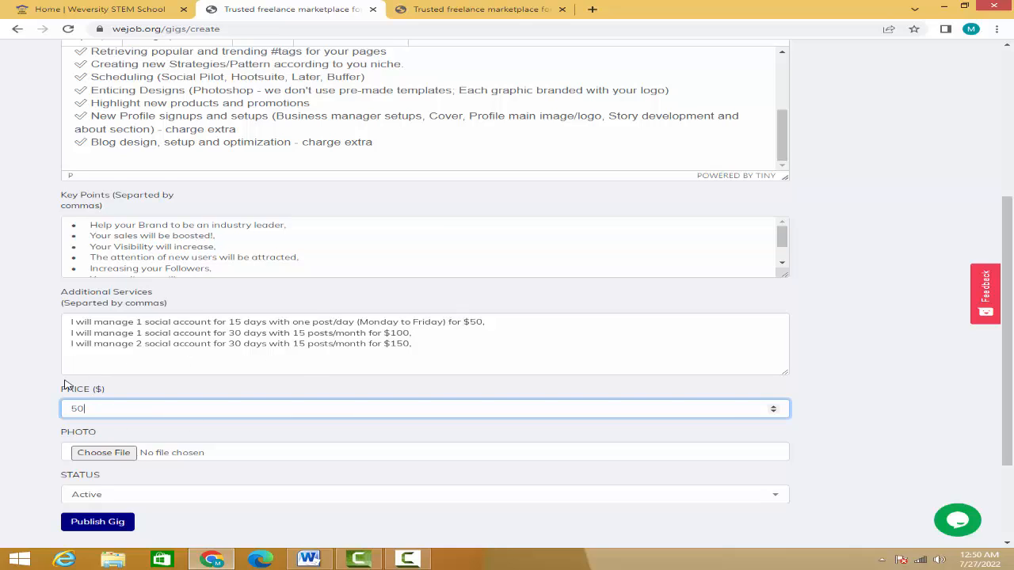
Review the filled gig form, checking the title, category, description, key points, additional services and price.
scroll(105, 319, up, 2)
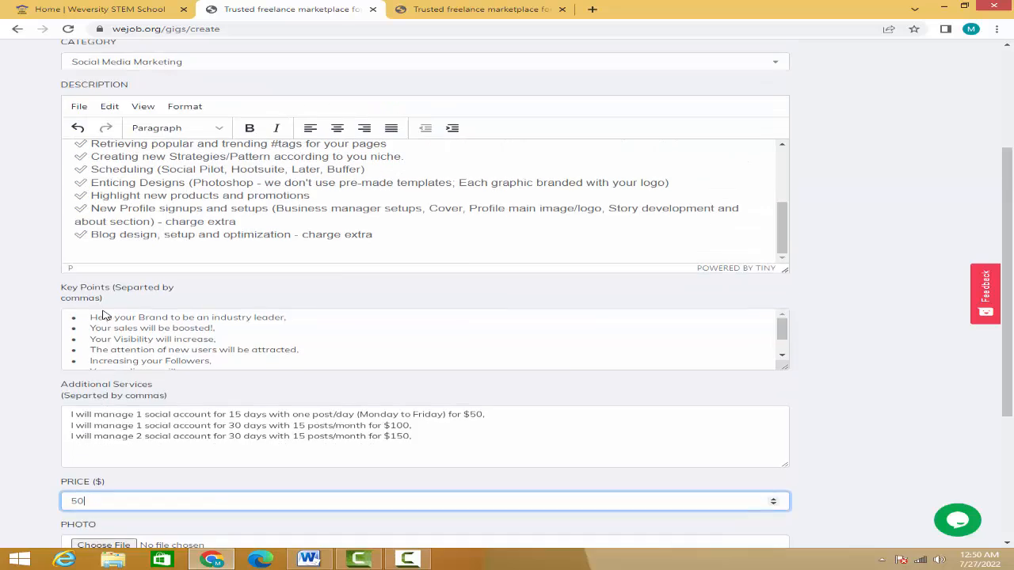
scroll(101, 256, up, 5)
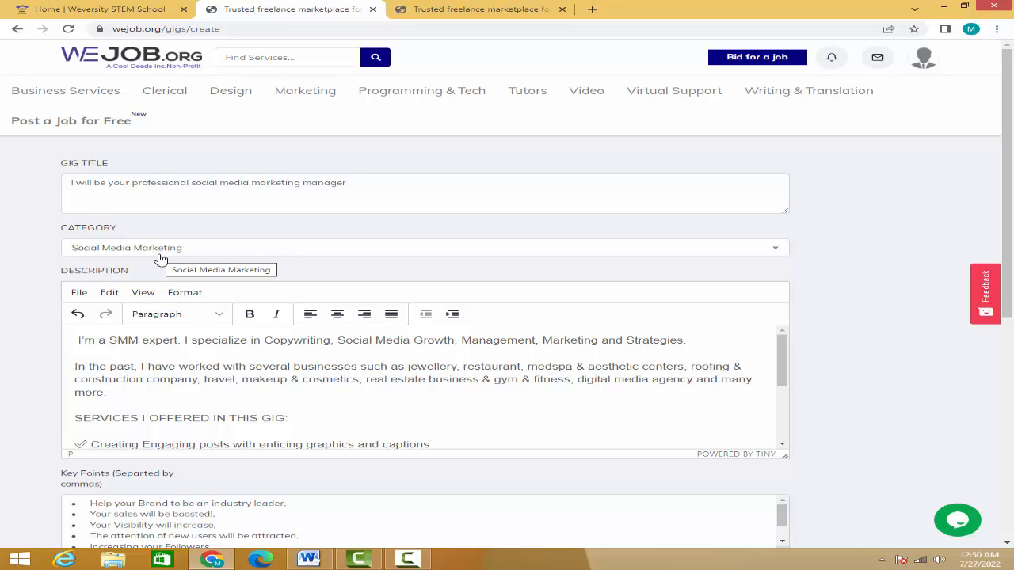
scroll(172, 332, down, 3)
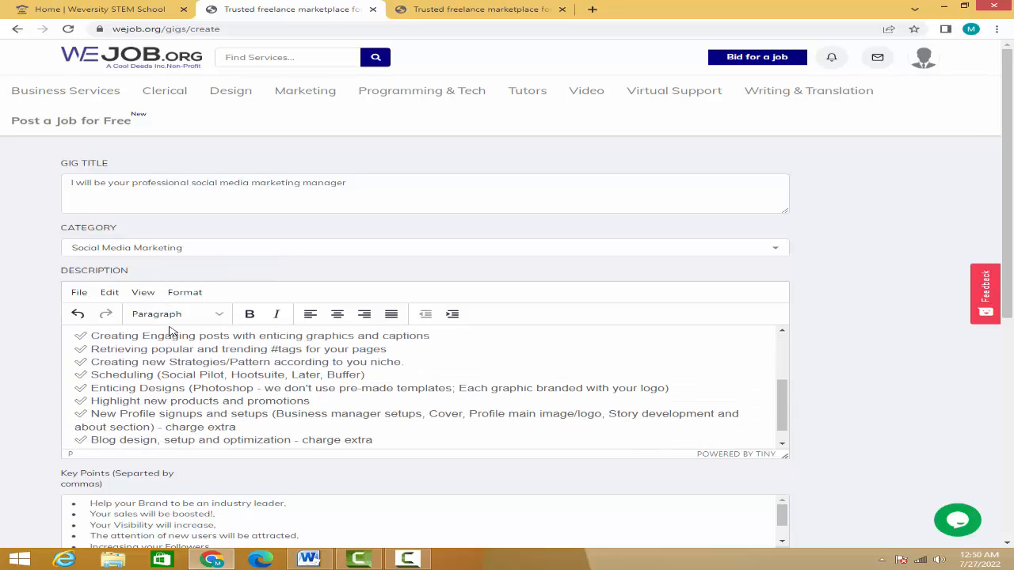
scroll(187, 353, up, 3)
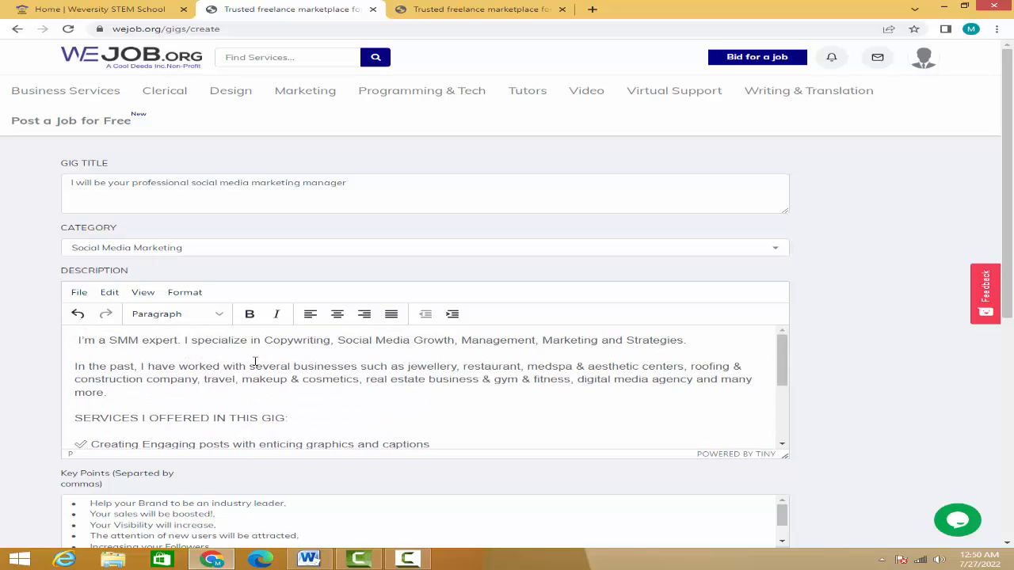
scroll(257, 365, down, 5)
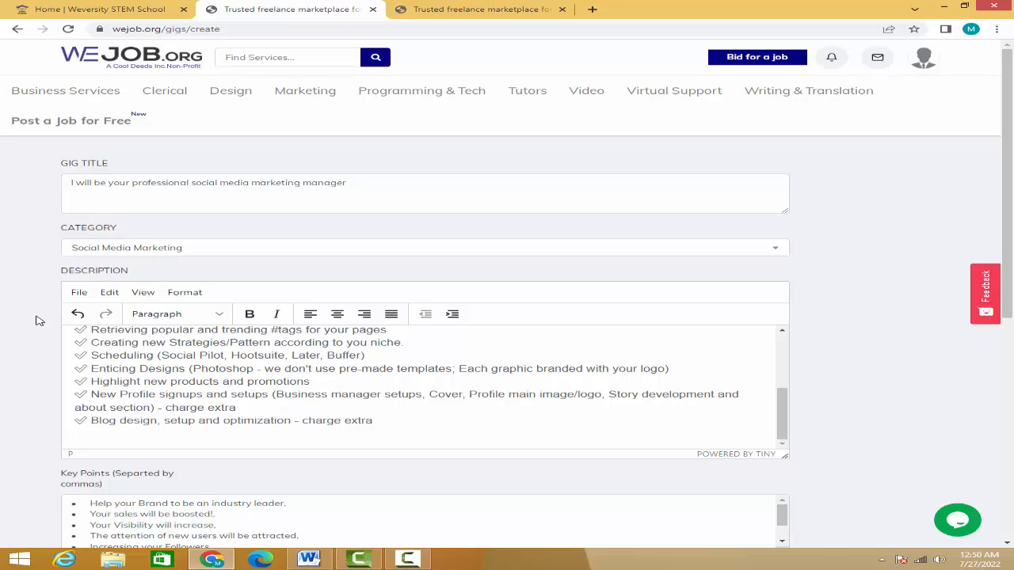
scroll(93, 353, down, 2)
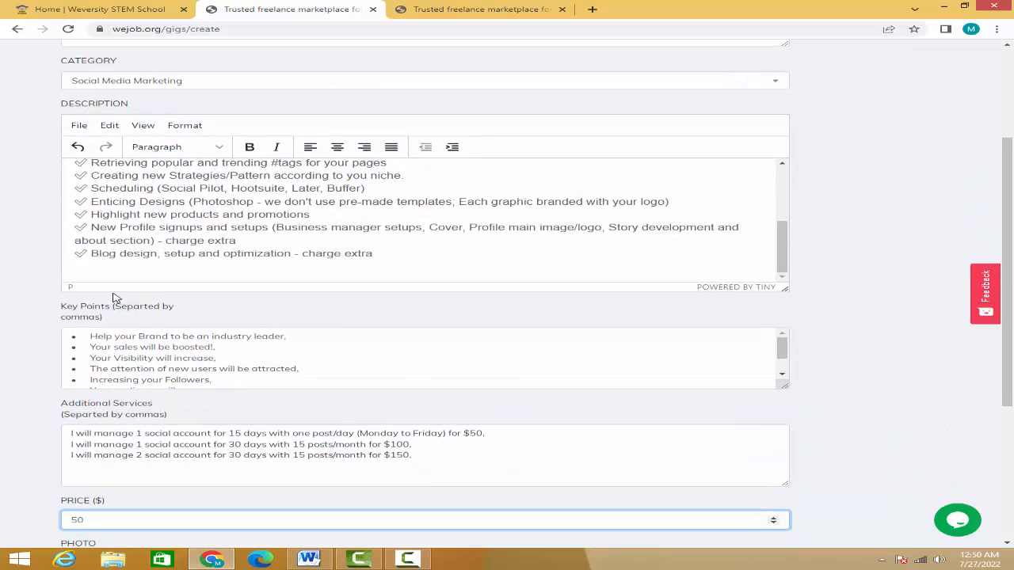
scroll(140, 242, up, 5)
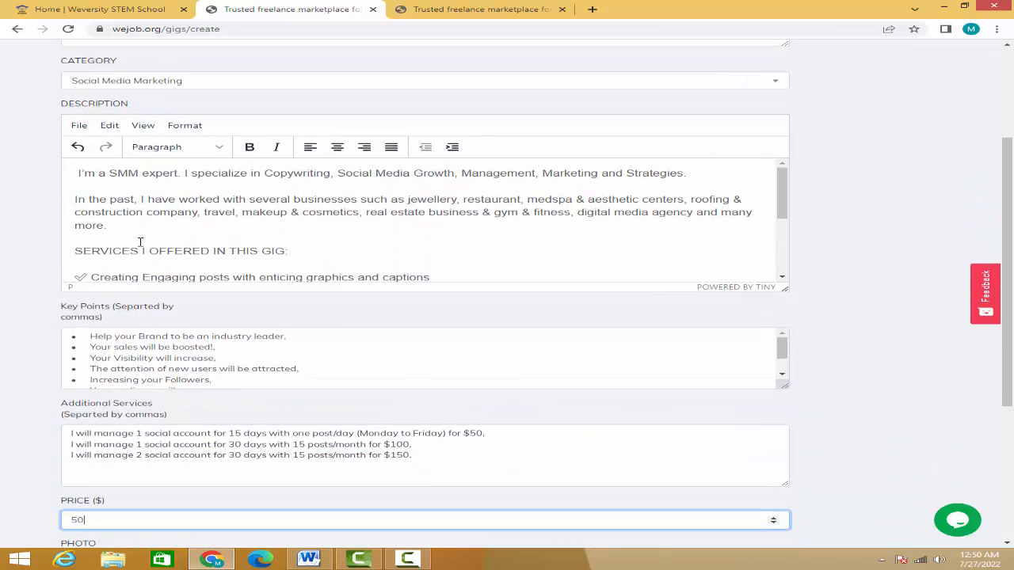
Attach best-social-networking-sites.jpg from the Desktop folder as the gig's photo.
scroll(139, 242, down, 5)
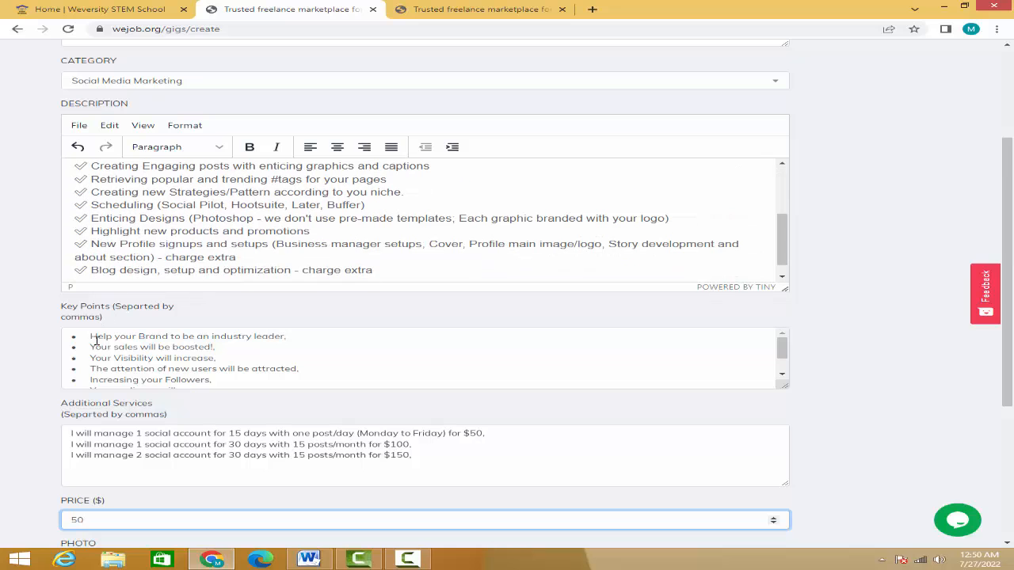
scroll(155, 355, down, 2)
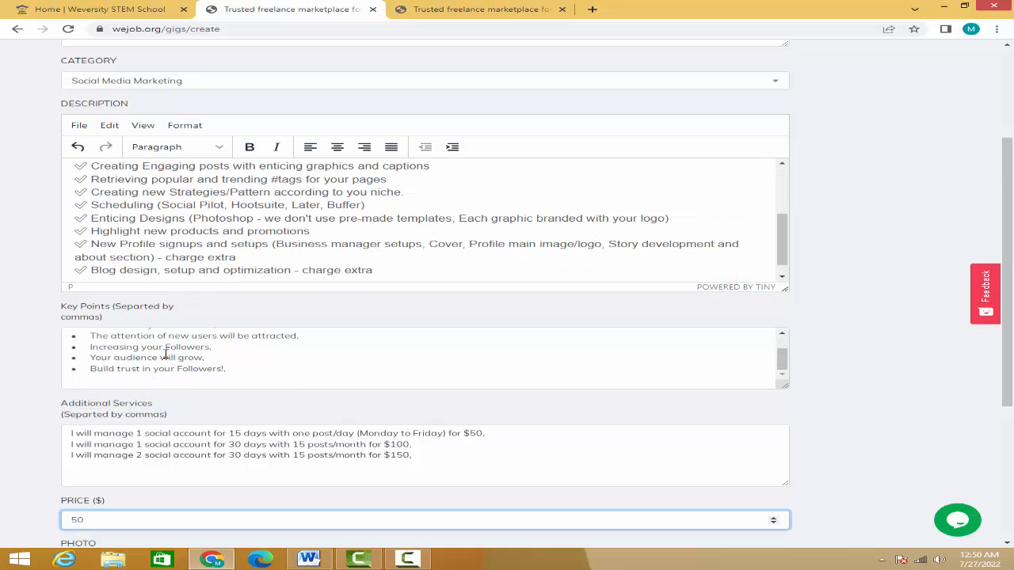
scroll(219, 364, up, 2)
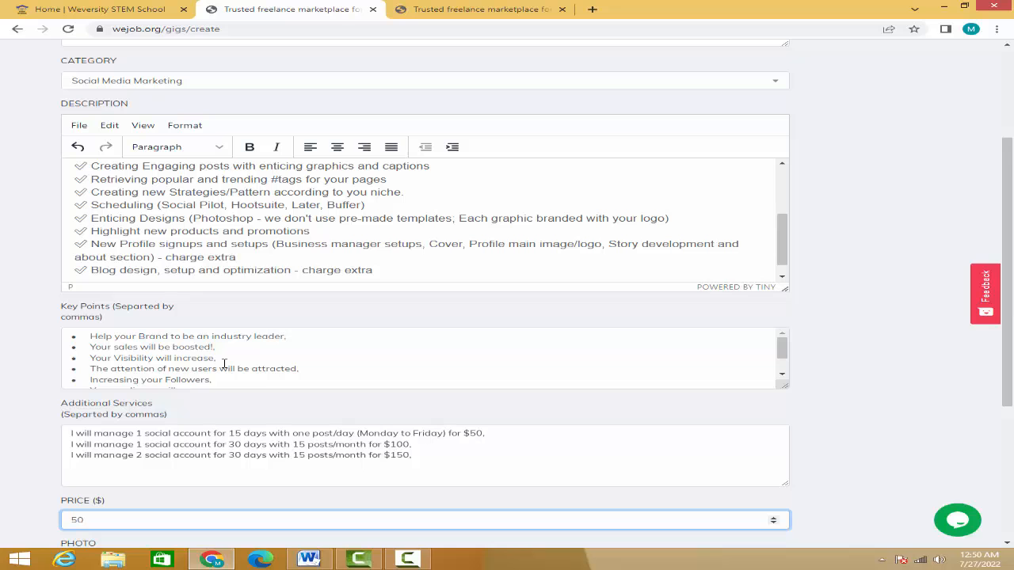
scroll(119, 399, down, 2)
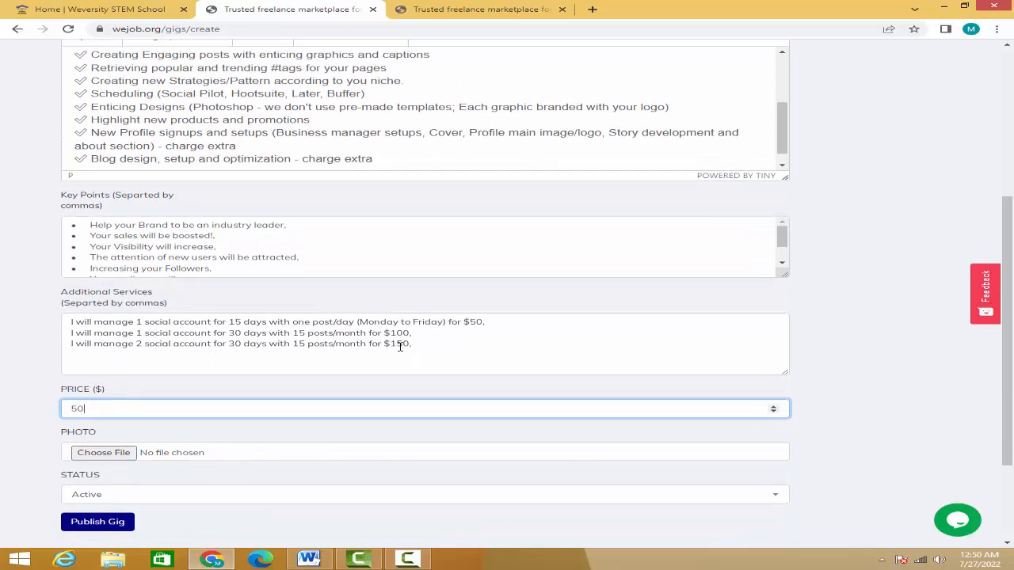
scroll(139, 349, down, 2)
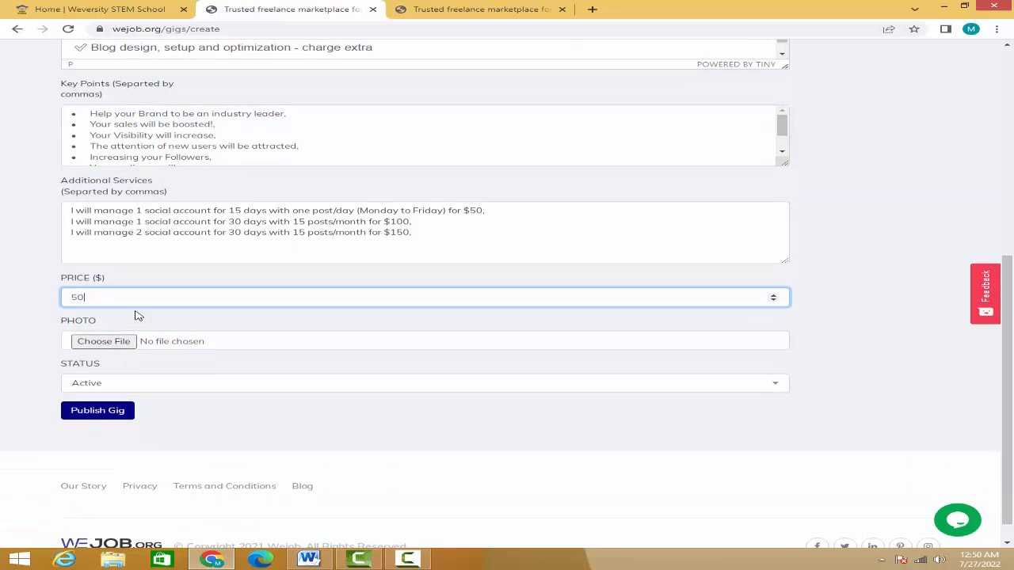
click(102, 344)
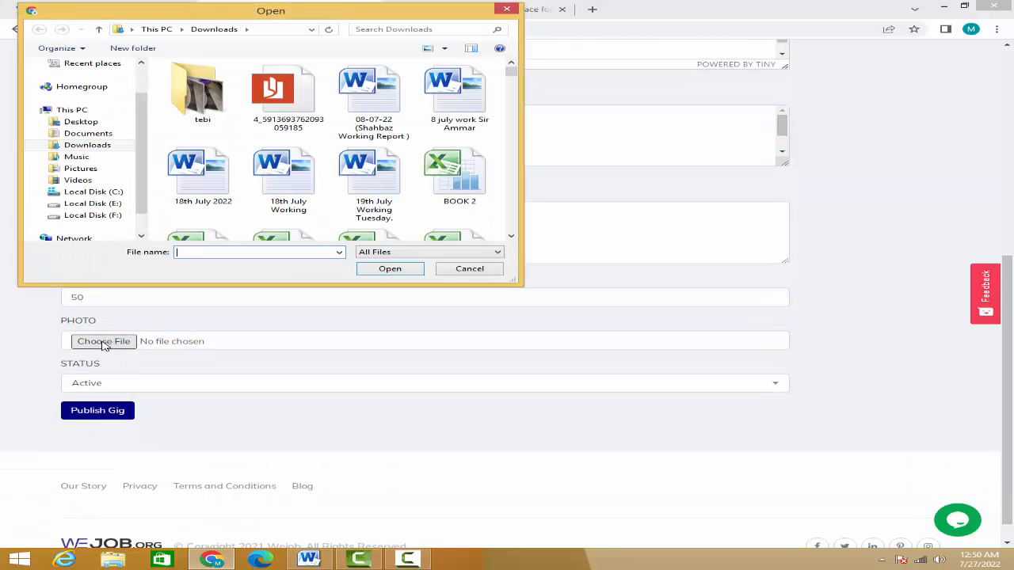
click(81, 121)
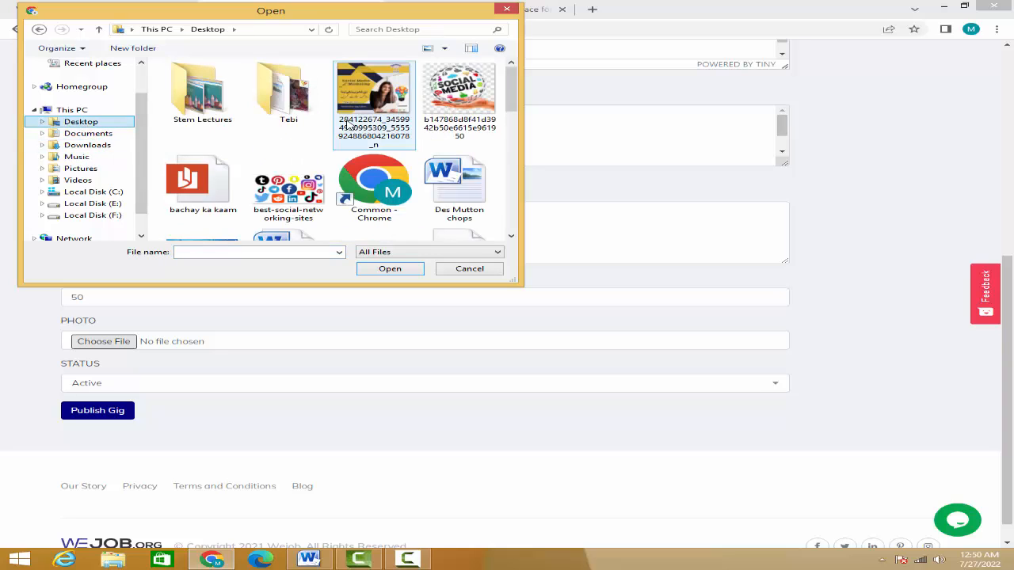
click(278, 197)
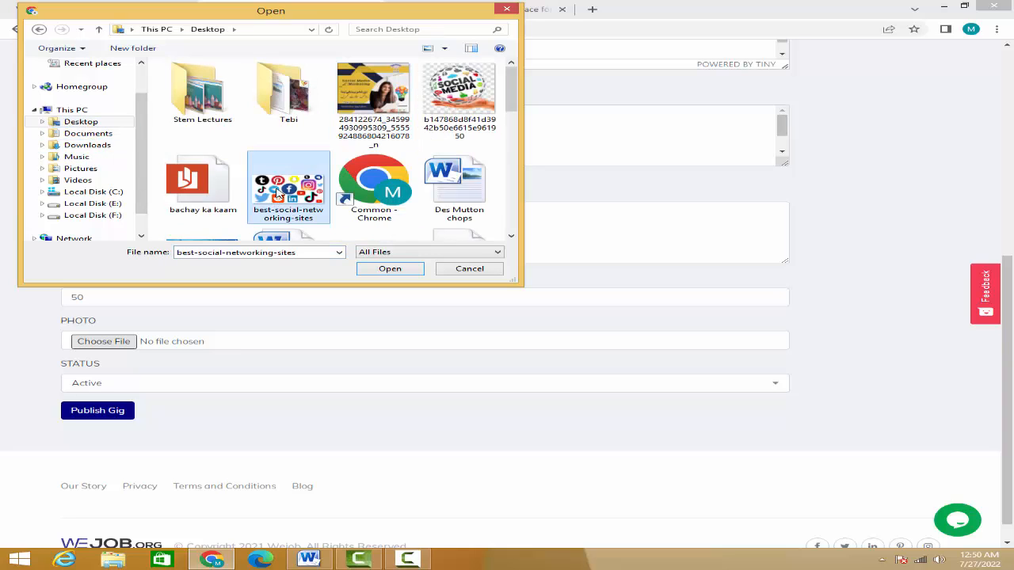
click(378, 273)
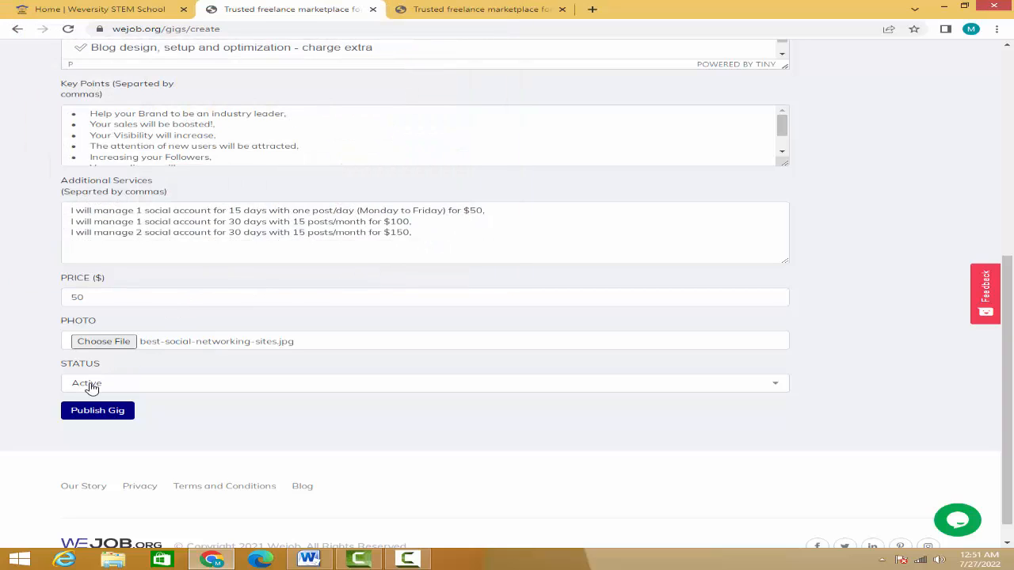
Keep the gig's status set to Active and publish the gig.
click(317, 387)
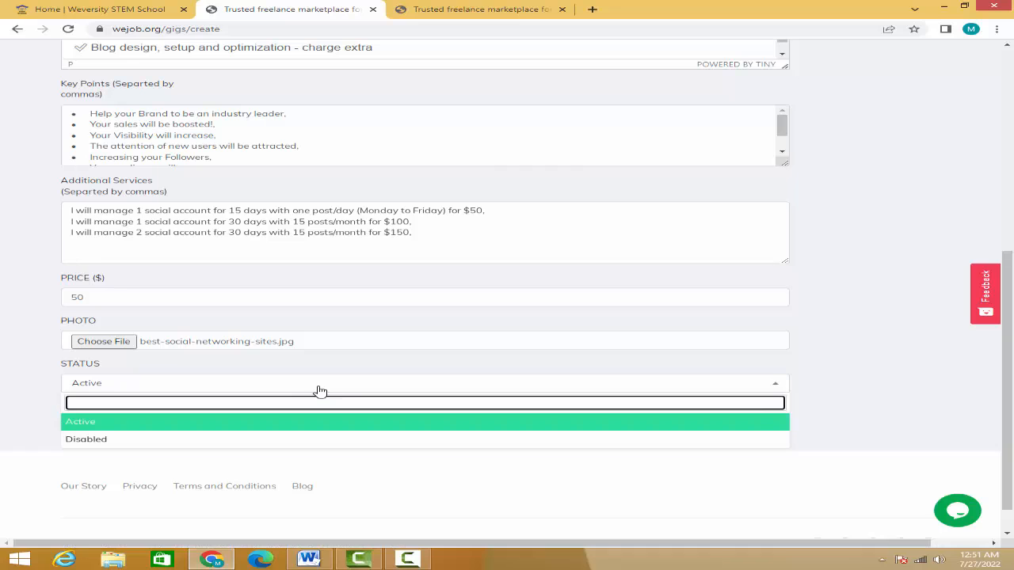
click(38, 388)
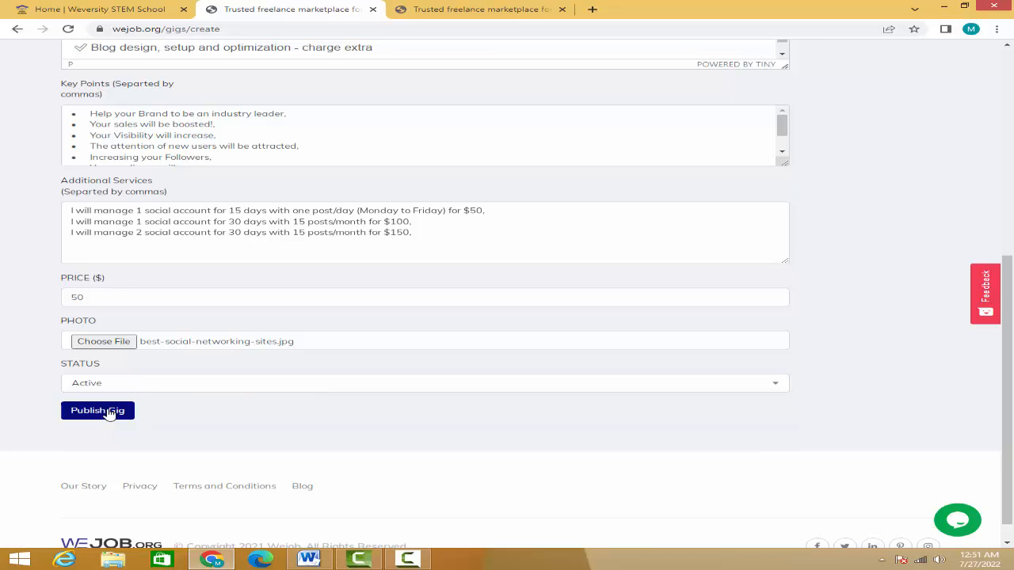
click(109, 413)
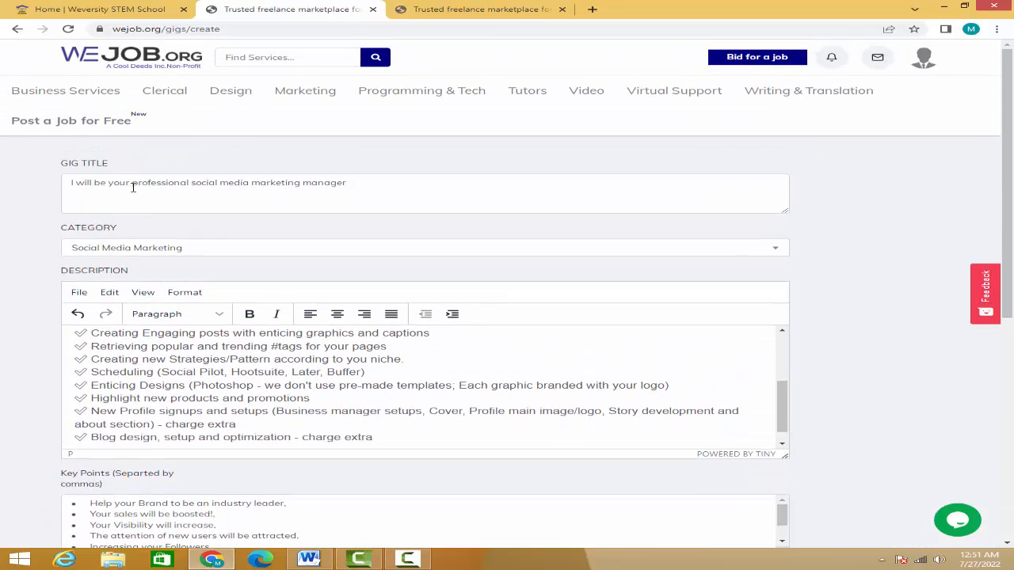
scroll(167, 277, down, 3)
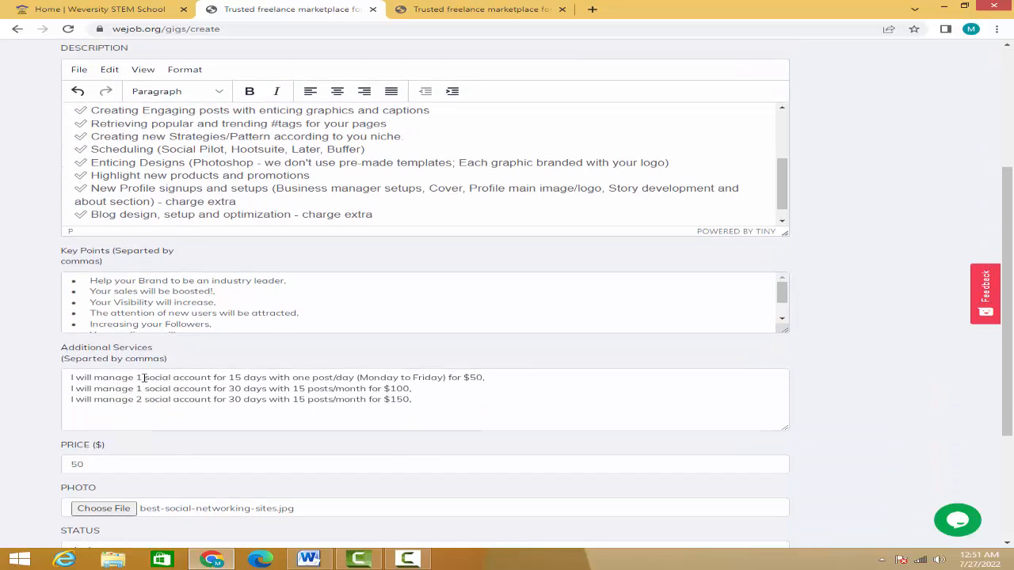
scroll(144, 377, down, 3)
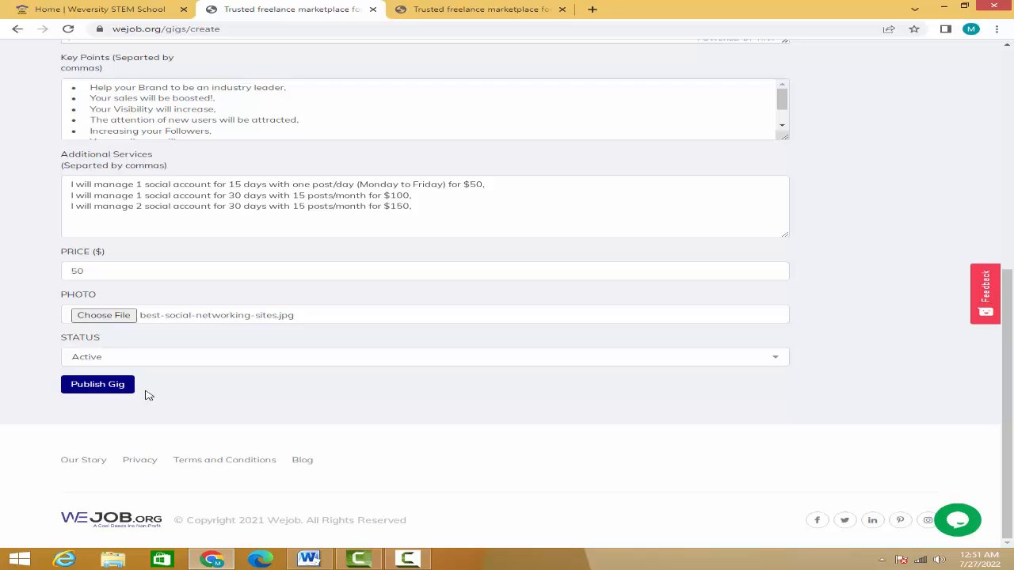
click(90, 388)
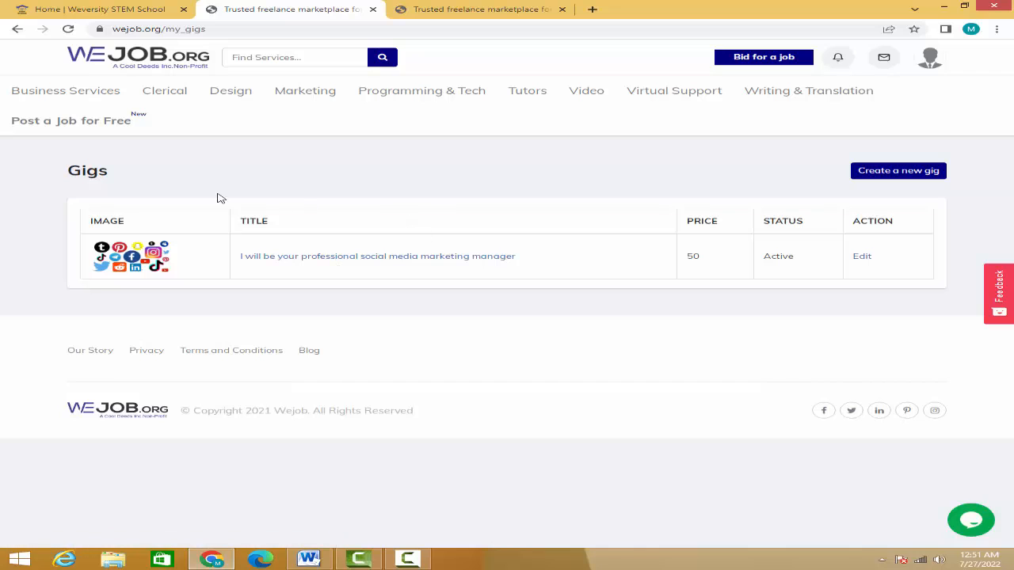
Open the published social media marketing gig from the Gigs list in a new browser tab and switch to it.
drag(111, 174, 43, 179)
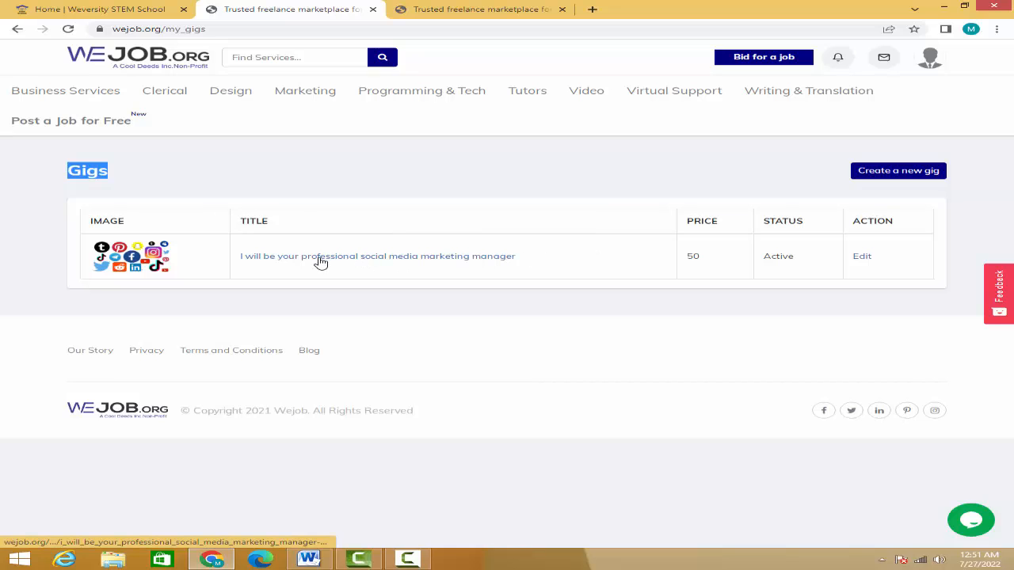
right_click(394, 262)
click(406, 270)
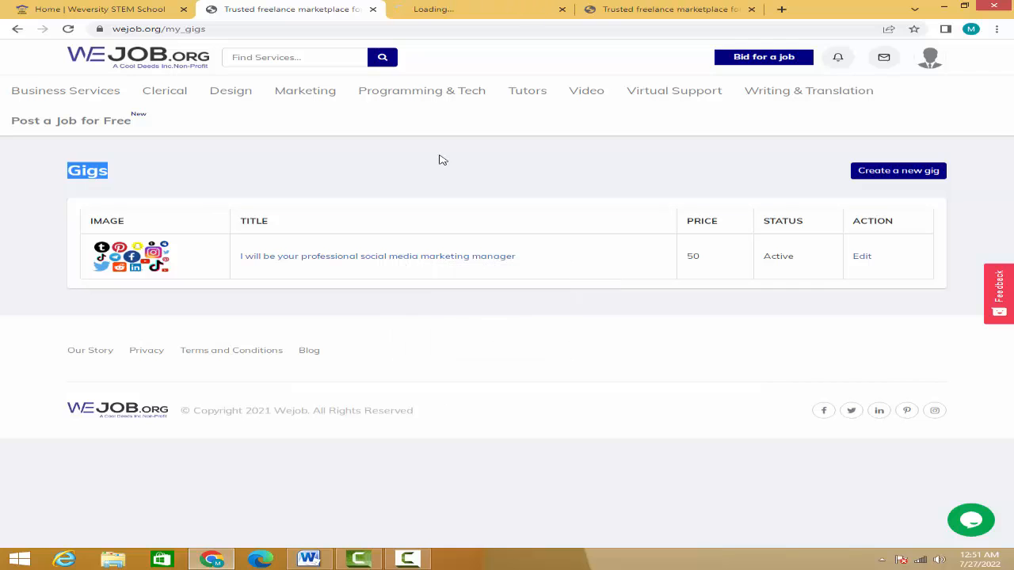
click(438, 14)
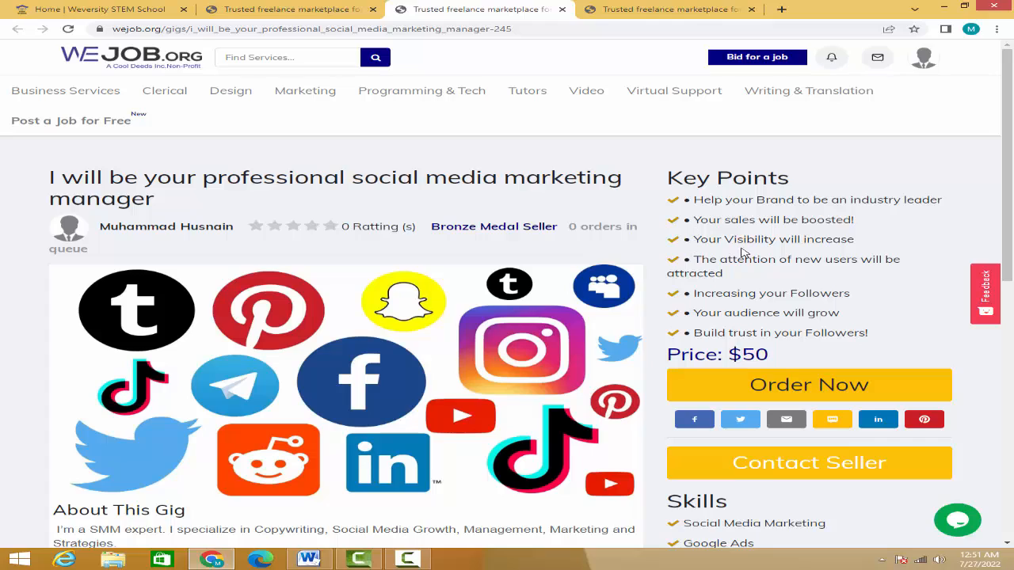
Look through the published gig page, from its title, image and key points to the description, package details and coach information.
scroll(462, 249, down, 4)
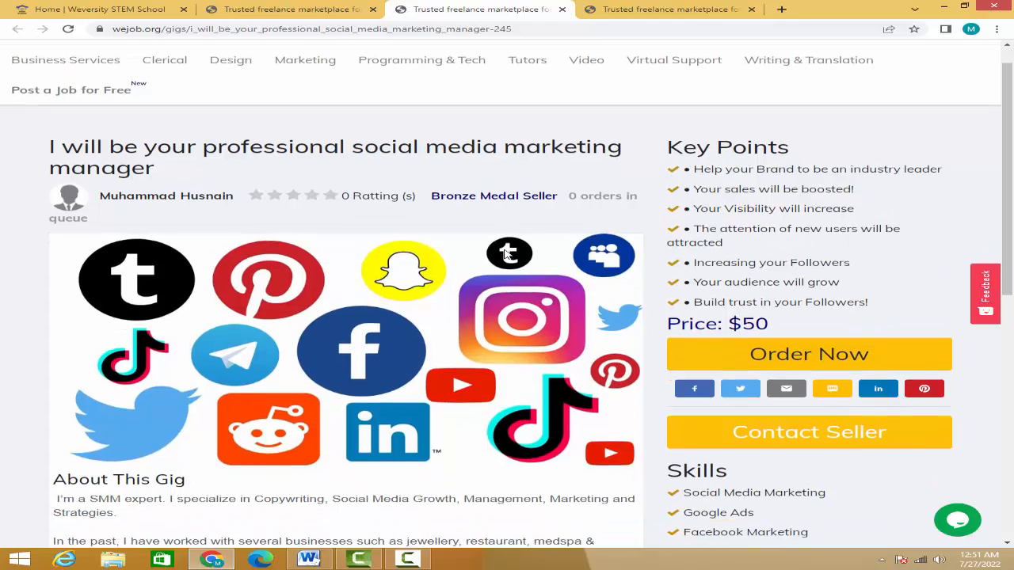
scroll(194, 311, down, 3)
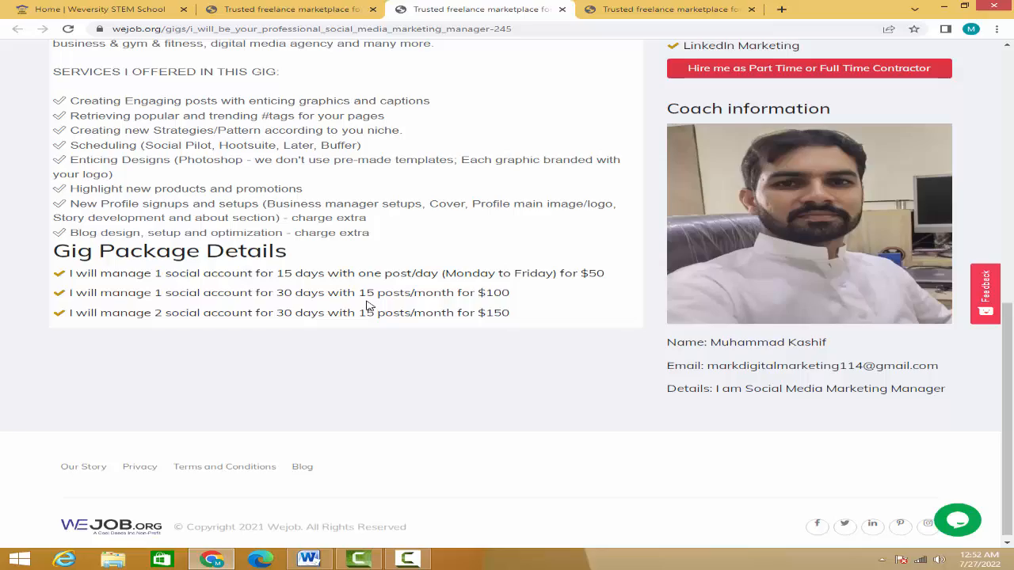
scroll(367, 305, up, 7)
scroll(367, 305, down, 3)
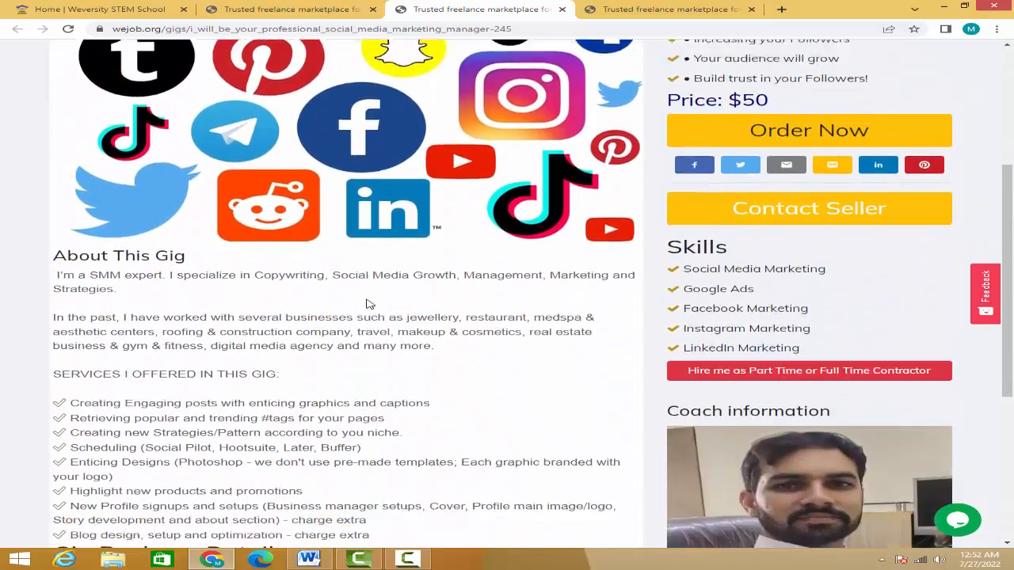
scroll(367, 305, up, 4)
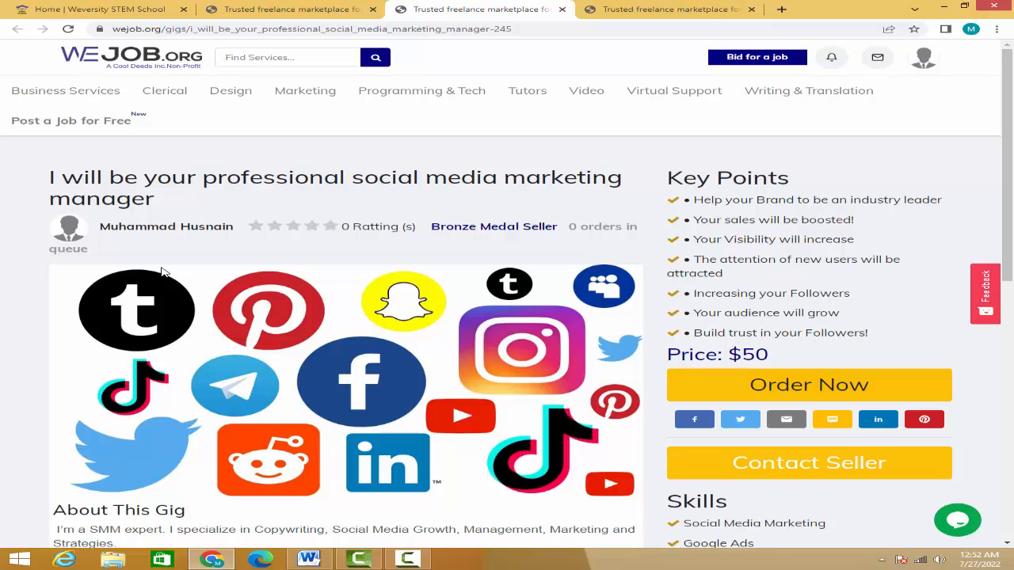
scroll(251, 275, down, 8)
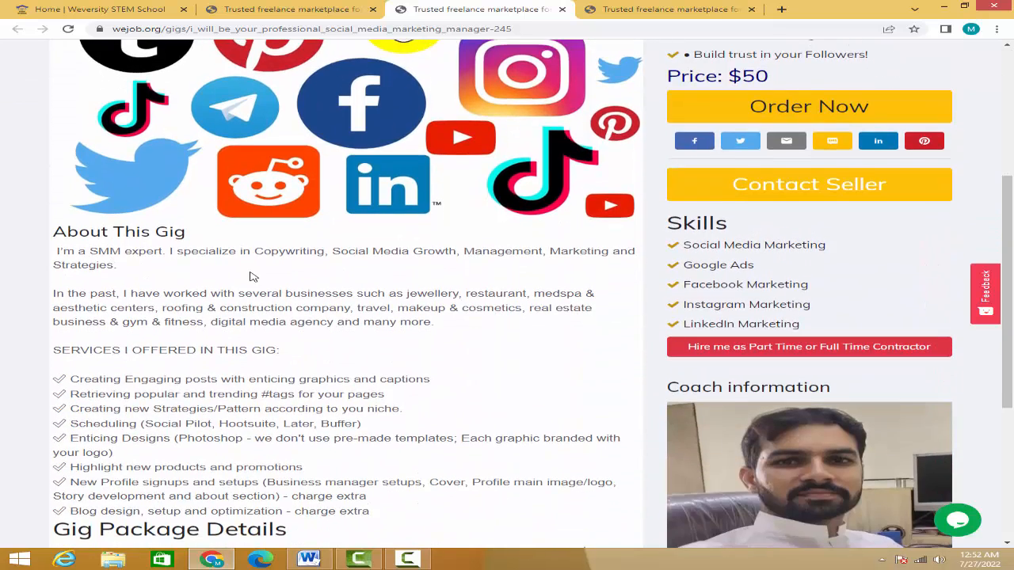
scroll(250, 275, up, 10)
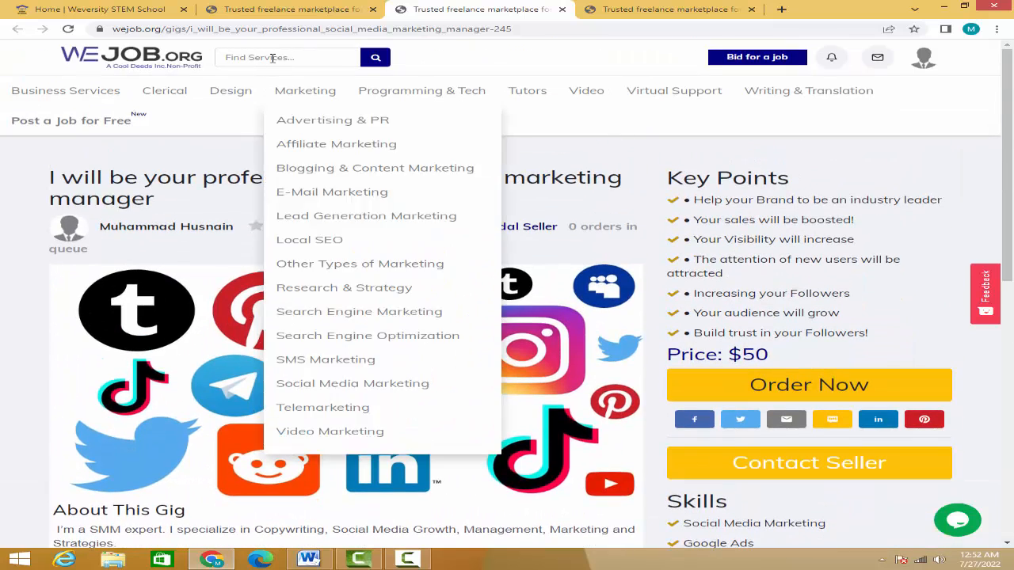
Return to the Gigs list, open the social media marketing gig for editing and publish it again.
click(257, 17)
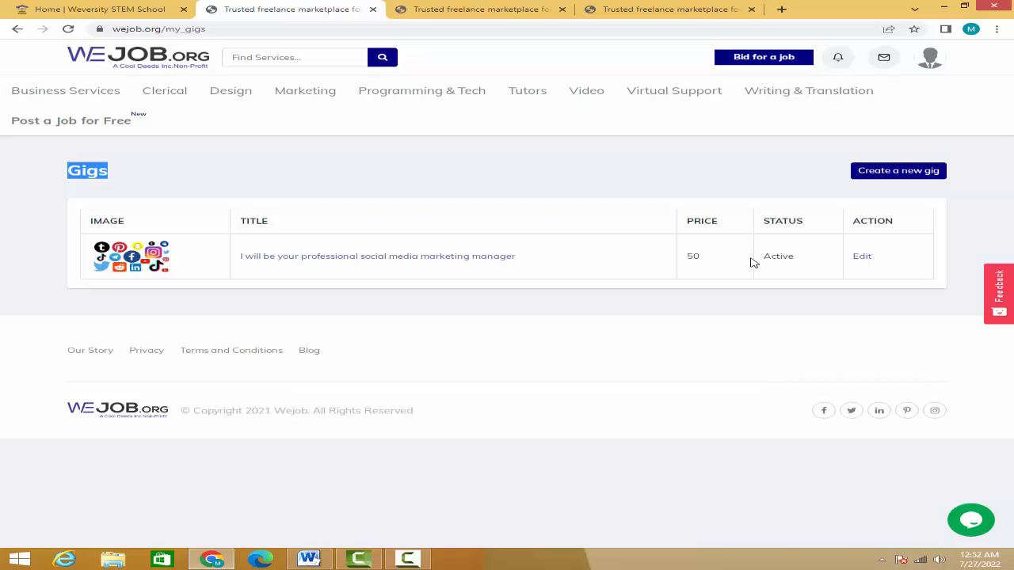
click(866, 260)
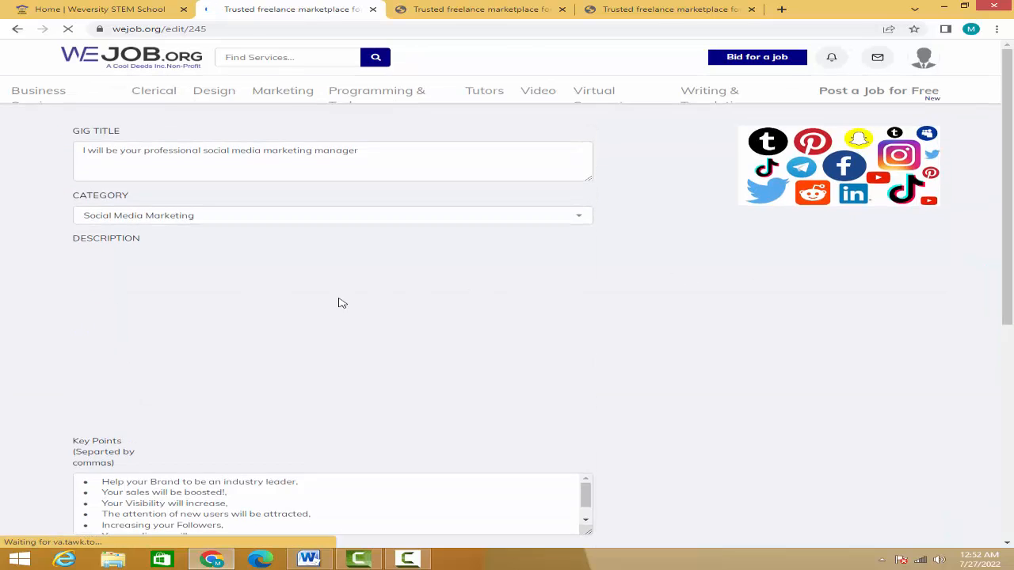
scroll(221, 273, down, 5)
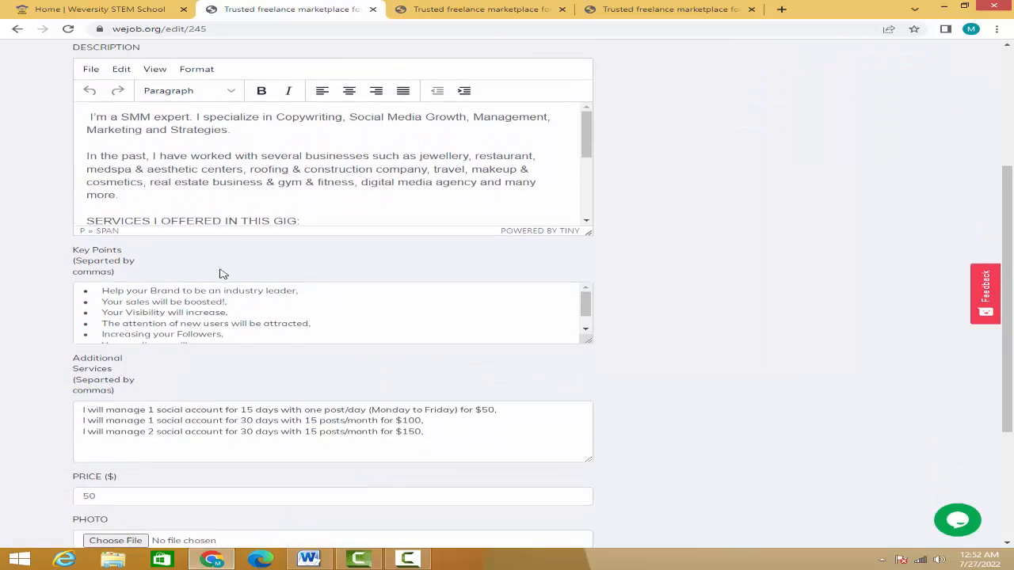
scroll(221, 273, up, 5)
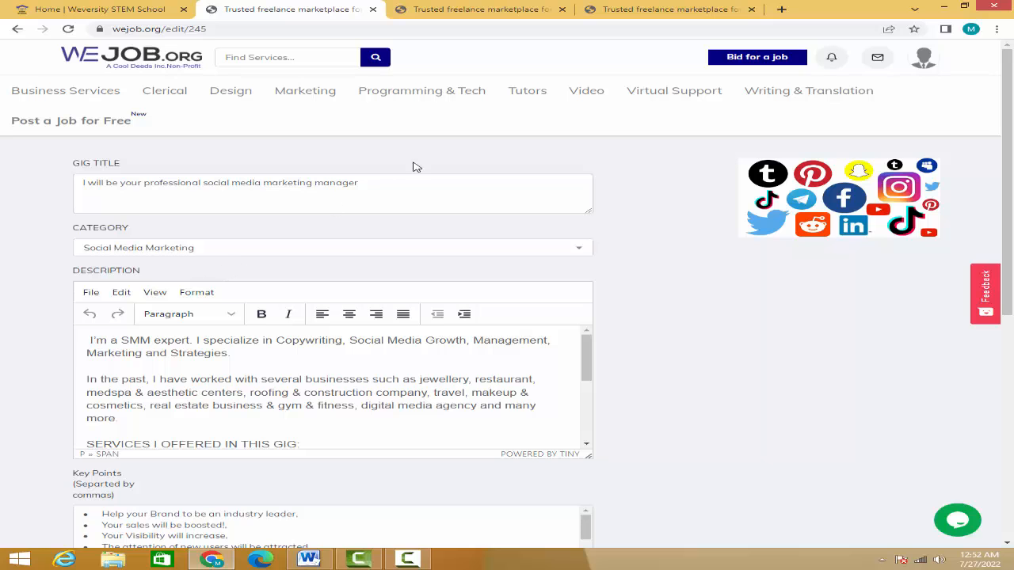
scroll(420, 250, down, 5)
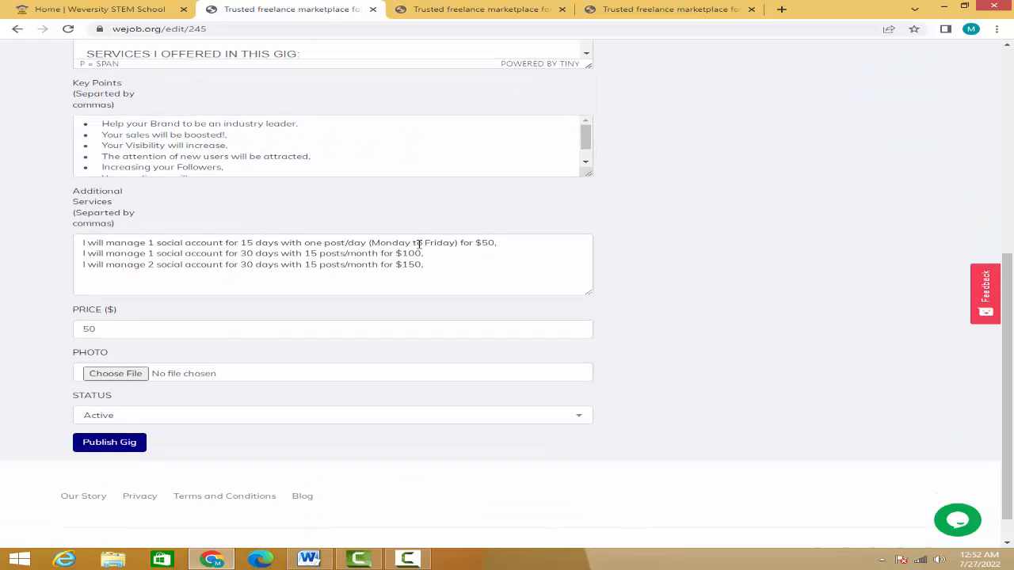
click(144, 409)
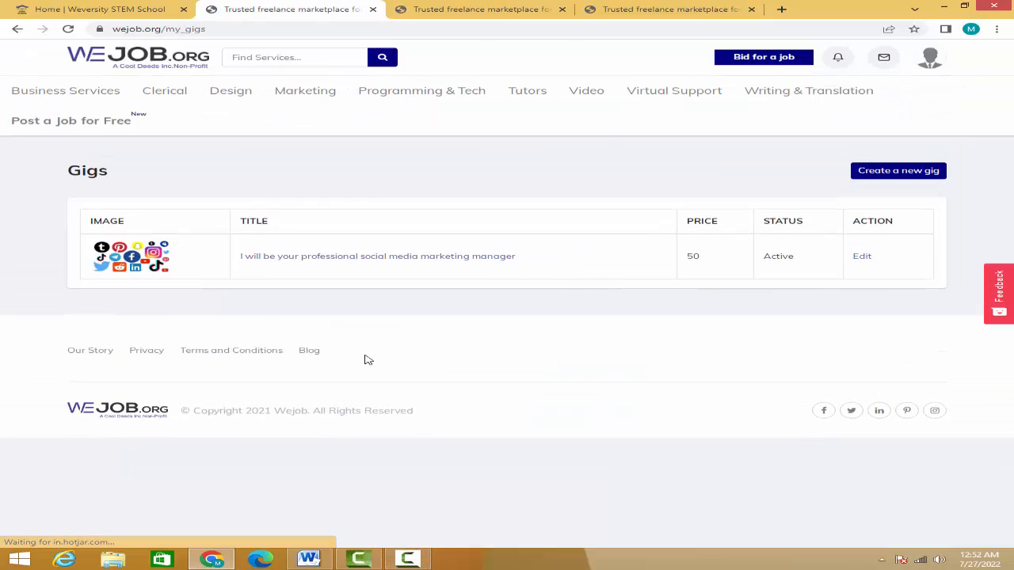
click(410, 559)
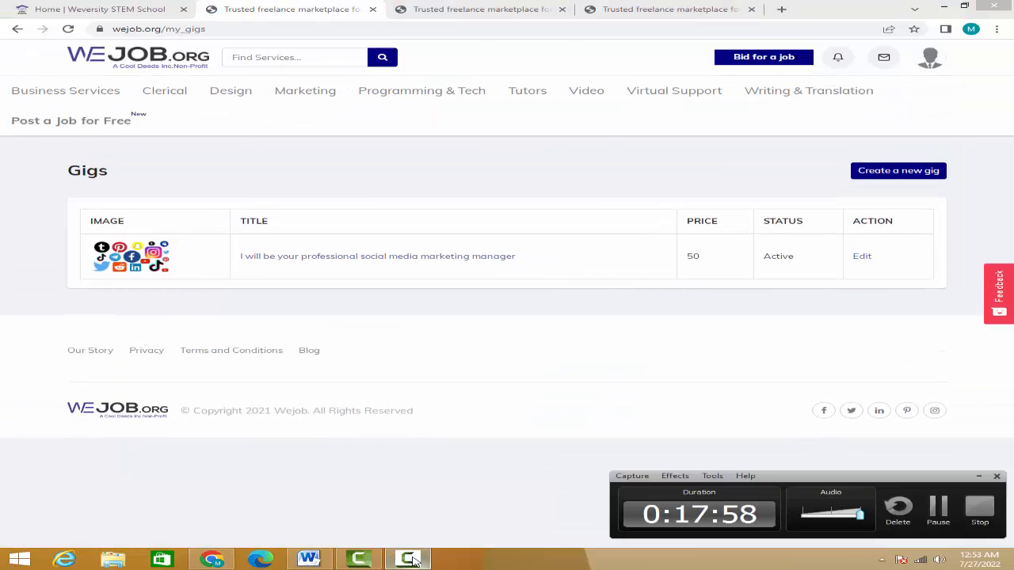
click(412, 561)
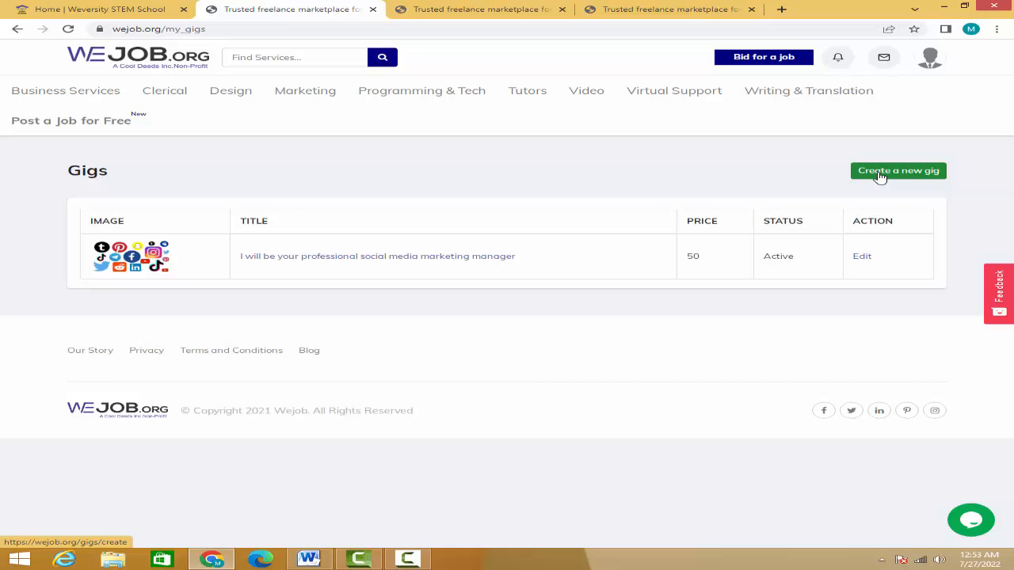
Go back to the published gig's page and review its offered services, the three package lines and the key points.
click(455, 11)
scroll(317, 267, down, 6)
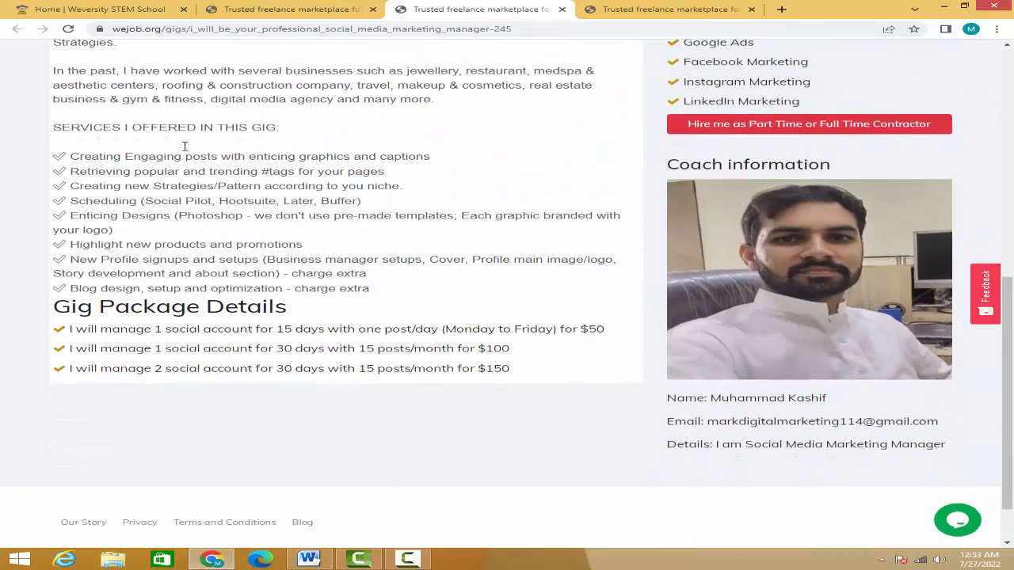
drag(176, 82, 190, 286)
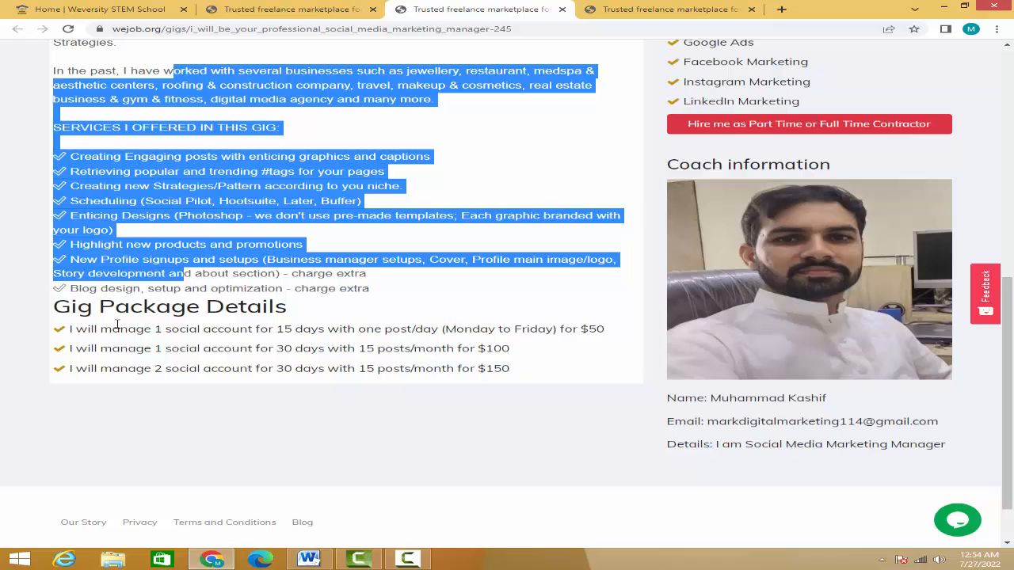
drag(112, 329, 180, 349)
drag(234, 366, 318, 369)
scroll(555, 294, up, 6)
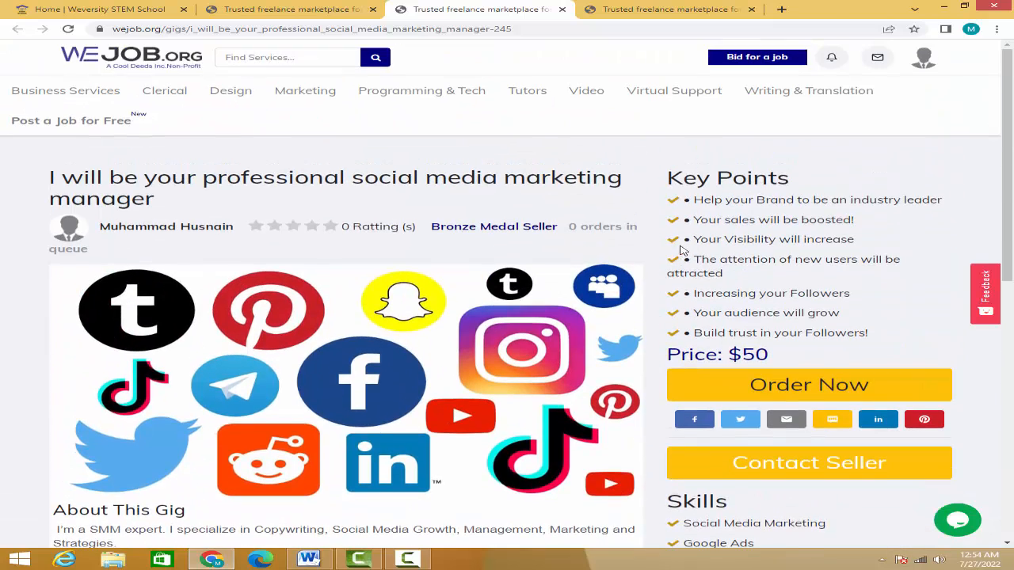
Review the published gig once more, highlighting its key points, price and title, and check the description, package details and coach information.
drag(683, 201, 769, 354)
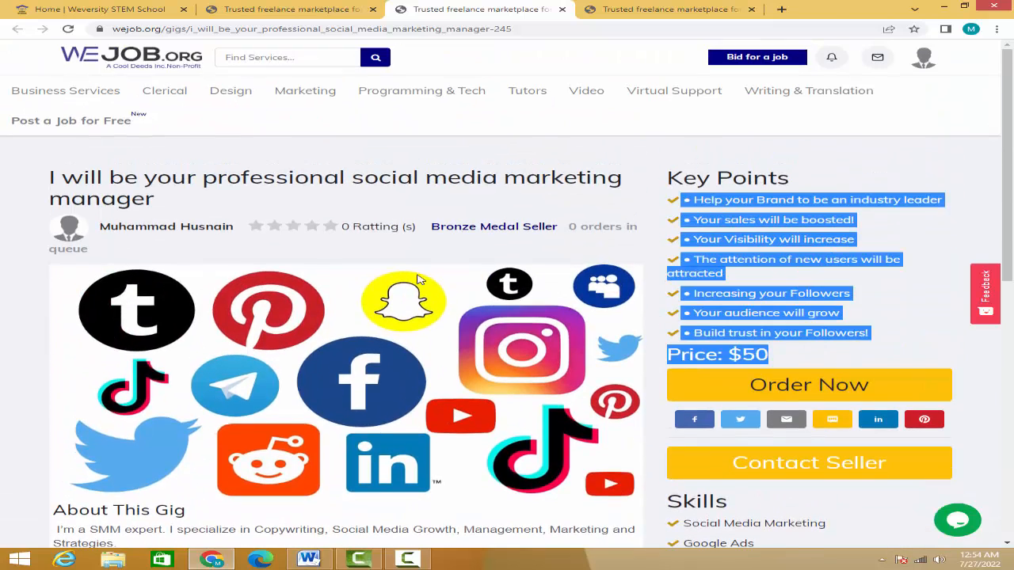
drag(105, 176, 352, 212)
click(388, 207)
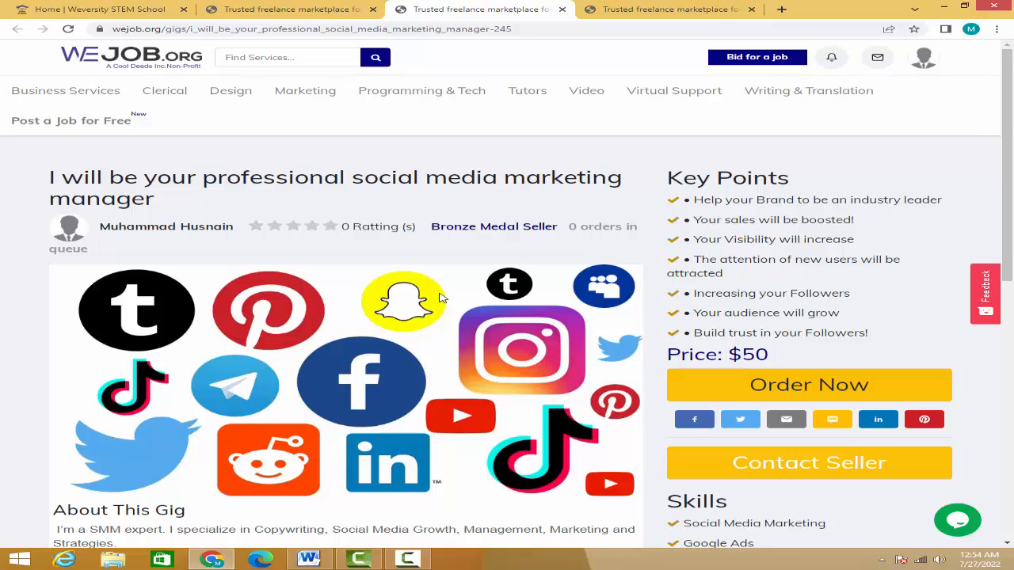
scroll(441, 298, down, 5)
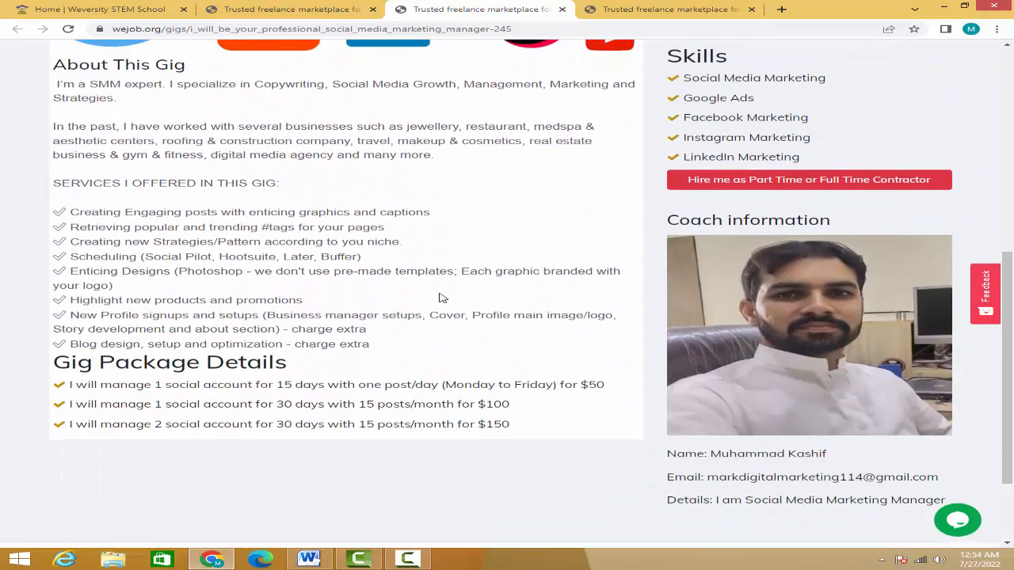
scroll(441, 298, down, 2)
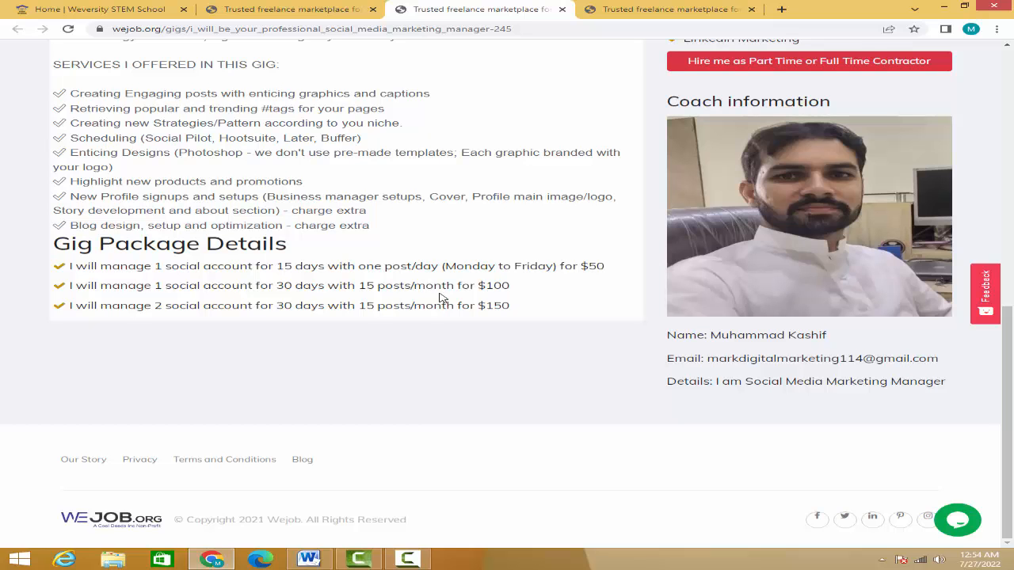
scroll(442, 297, up, 7)
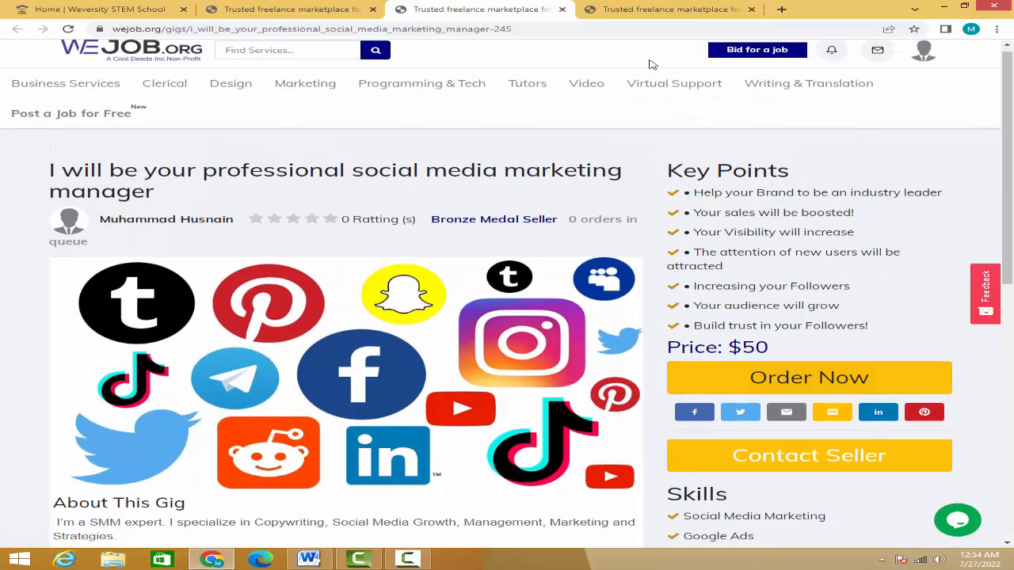
Switch to the Weversity STEM School site and look through its home page from the introductory banner to the general info and About Us sections.
click(293, 10)
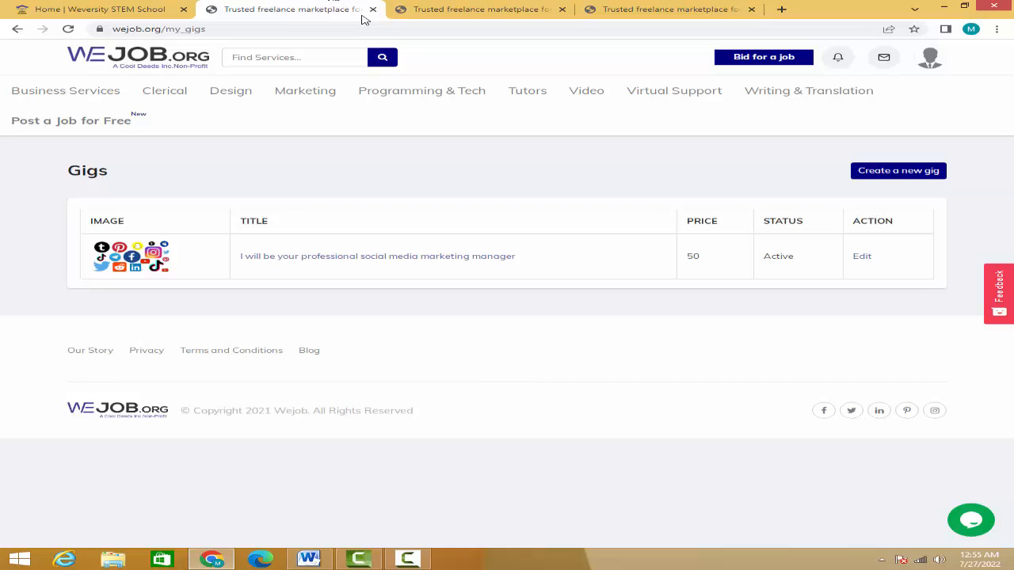
click(101, 9)
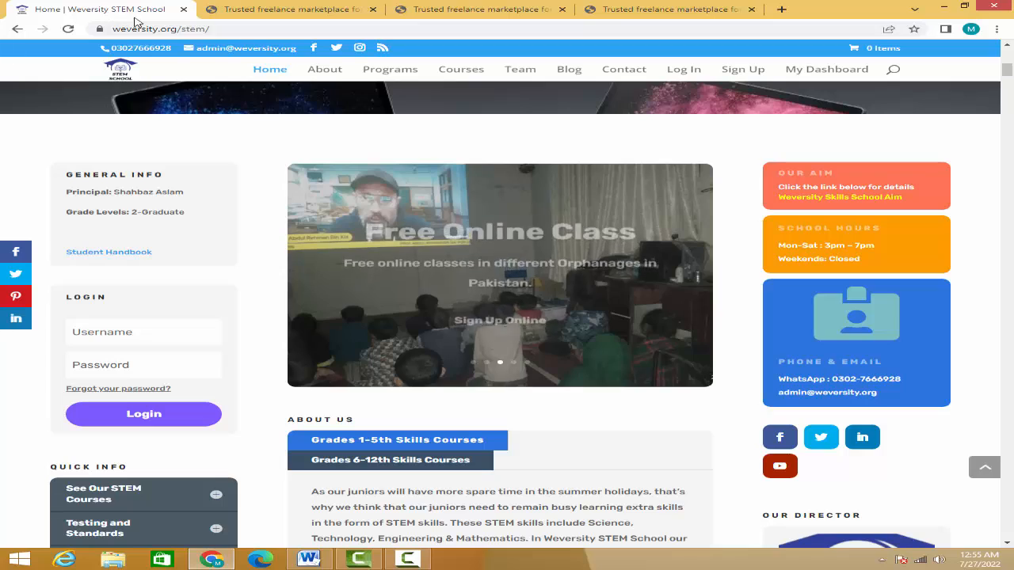
scroll(253, 119, up, 6)
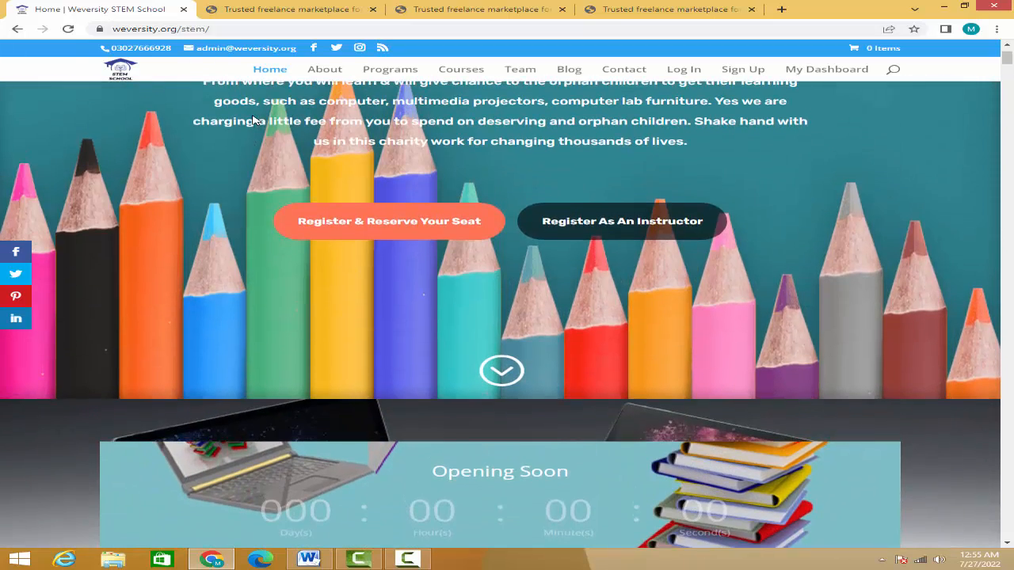
scroll(253, 119, up, 1)
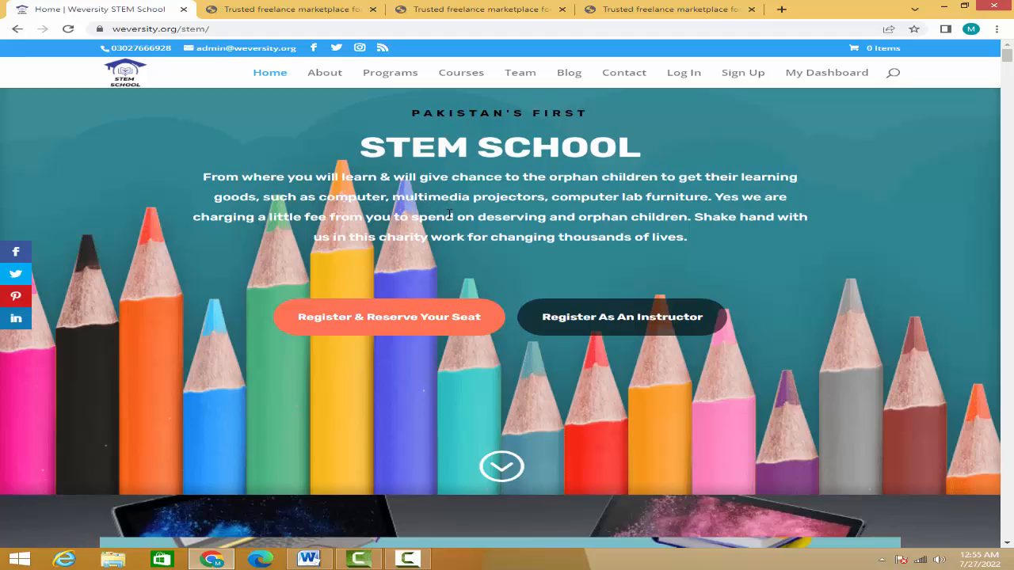
scroll(449, 215, down, 3)
scroll(450, 218, down, 2)
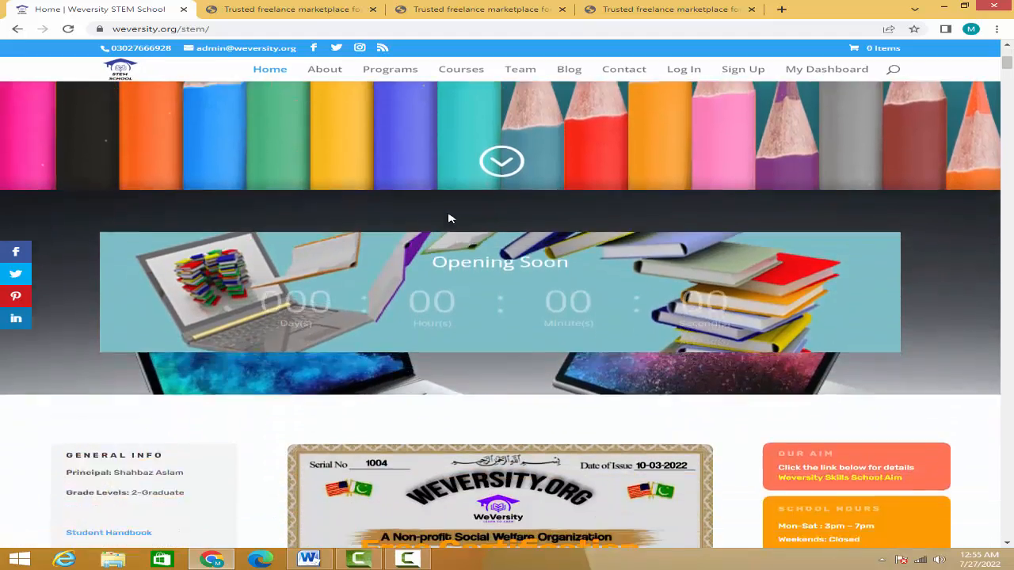
scroll(449, 219, down, 3)
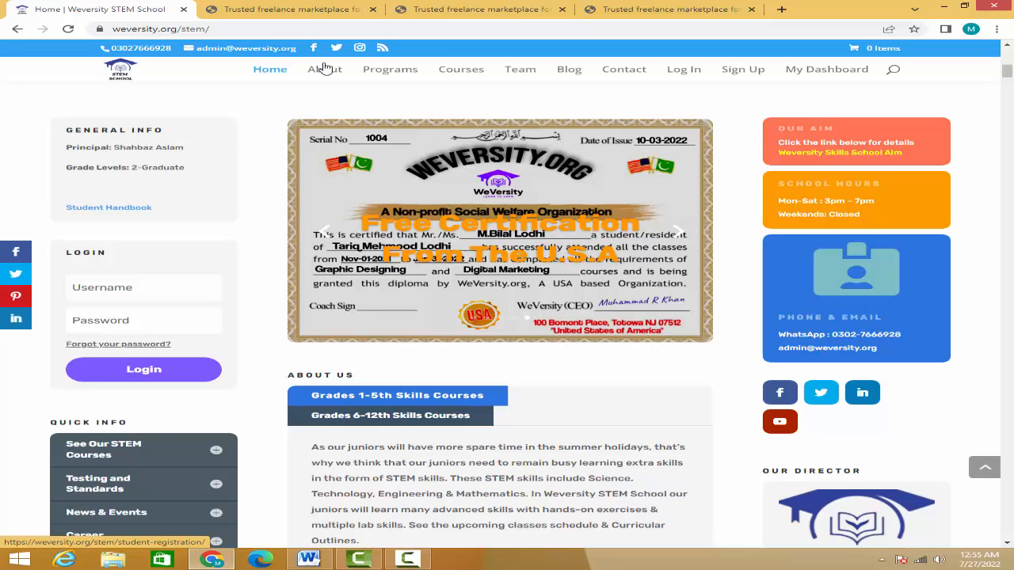
Revisit the WeJob Gigs list, and go back to the registration options at the start of the Weversity STEM School home page.
click(258, 8)
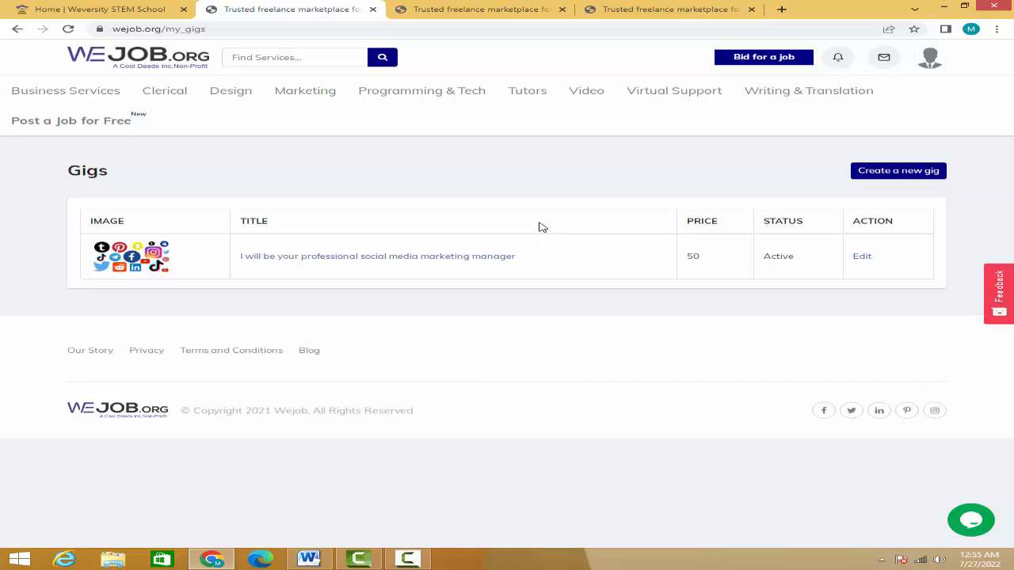
click(85, 10)
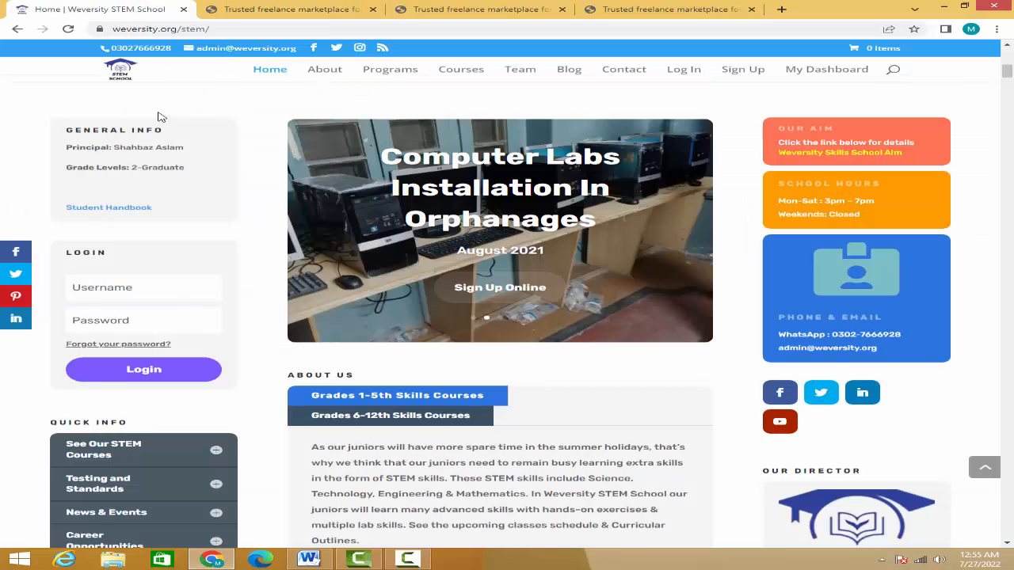
click(261, 11)
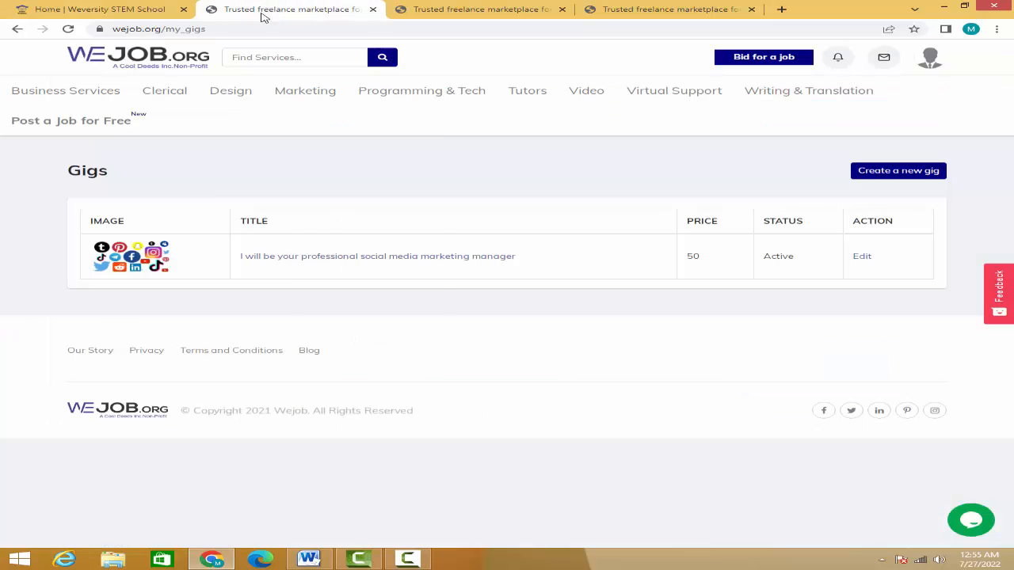
mouse_move(215, 107)
click(127, 9)
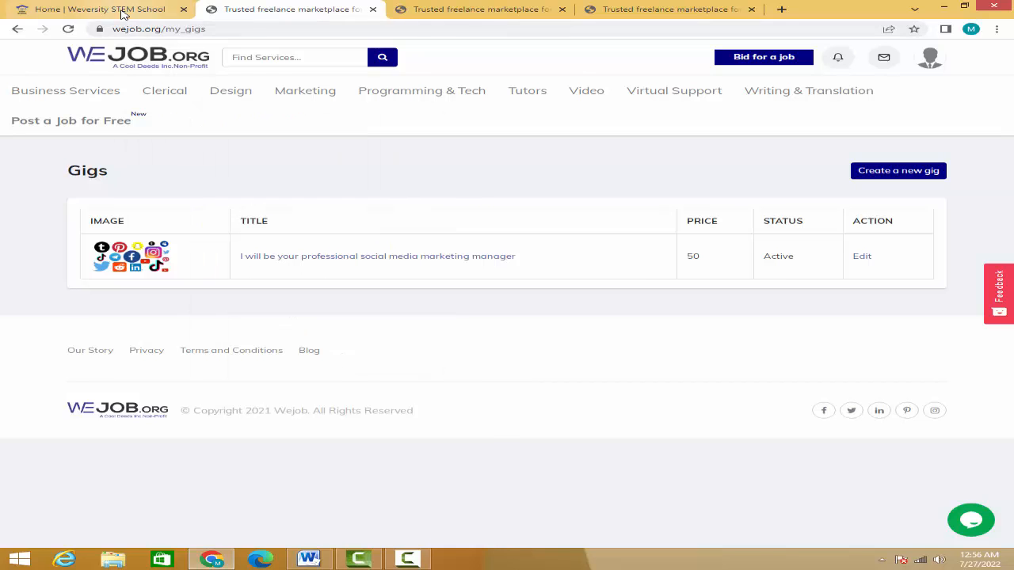
scroll(405, 202, up, 8)
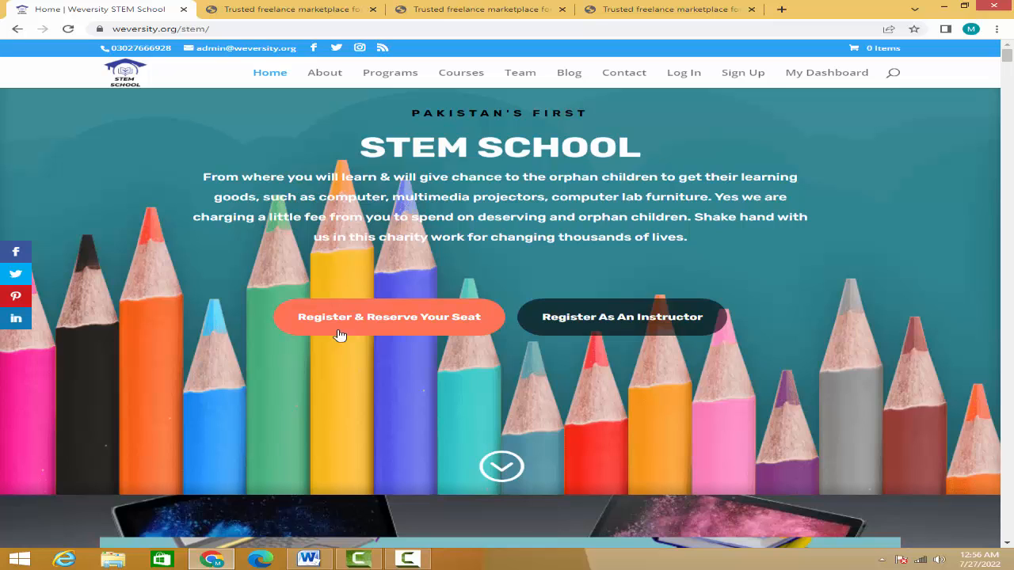
click(407, 561)
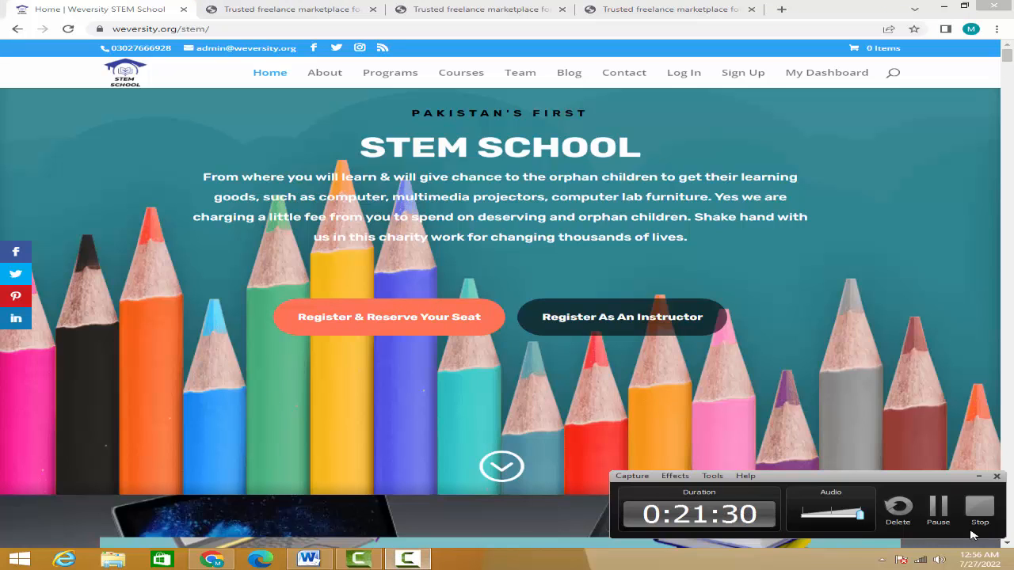